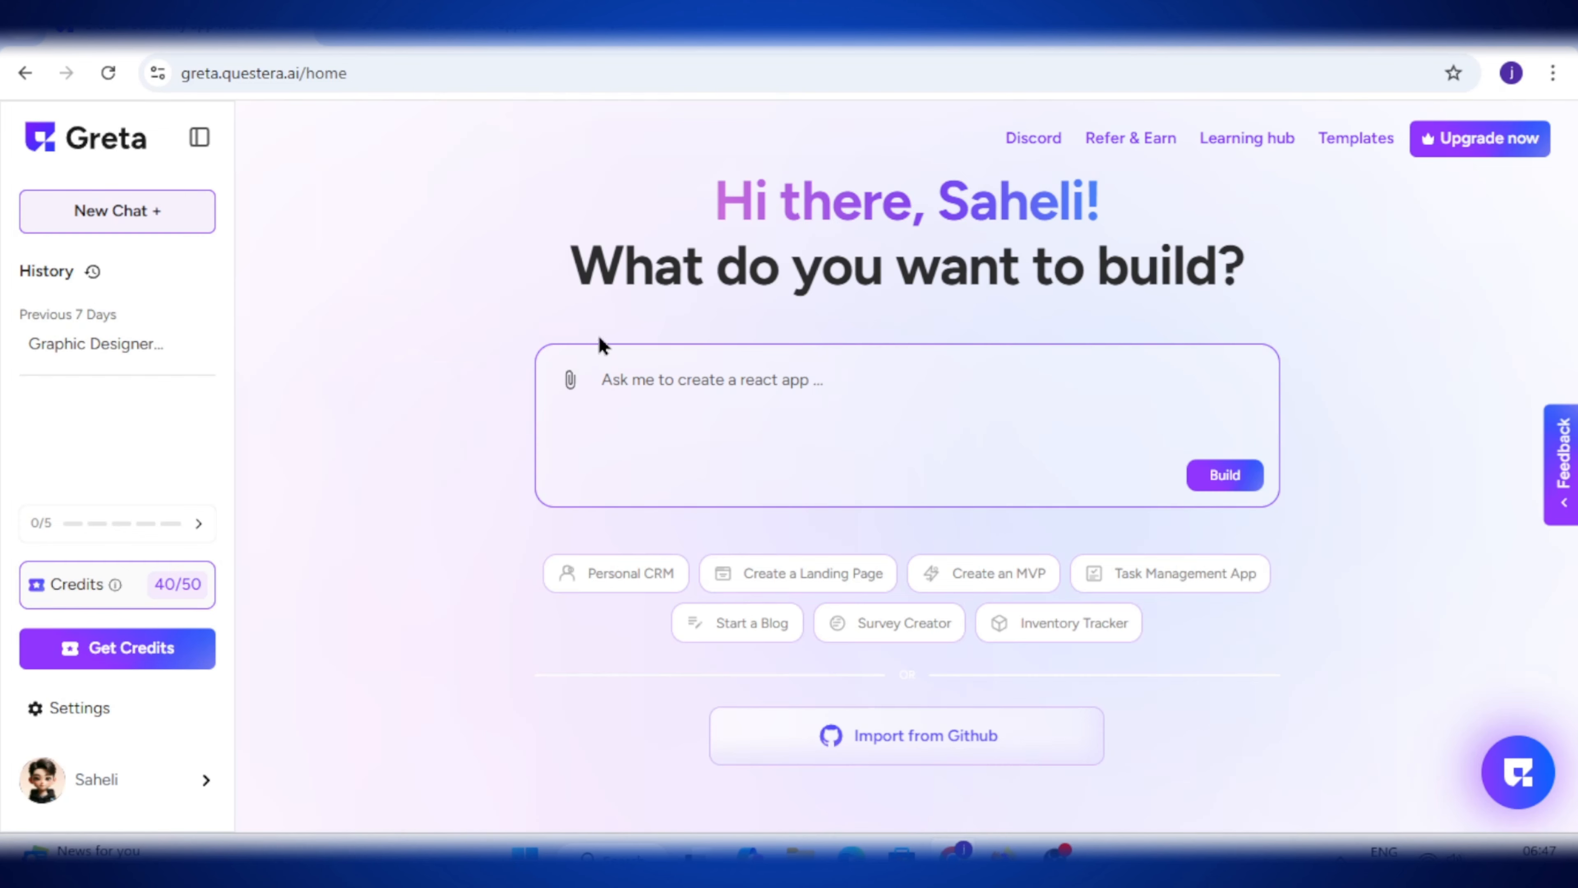
Switch to Greta's AppSumo product page and review the deal countdown and starting price.
{"action": "left_click", "coordinate": [479, 27]}
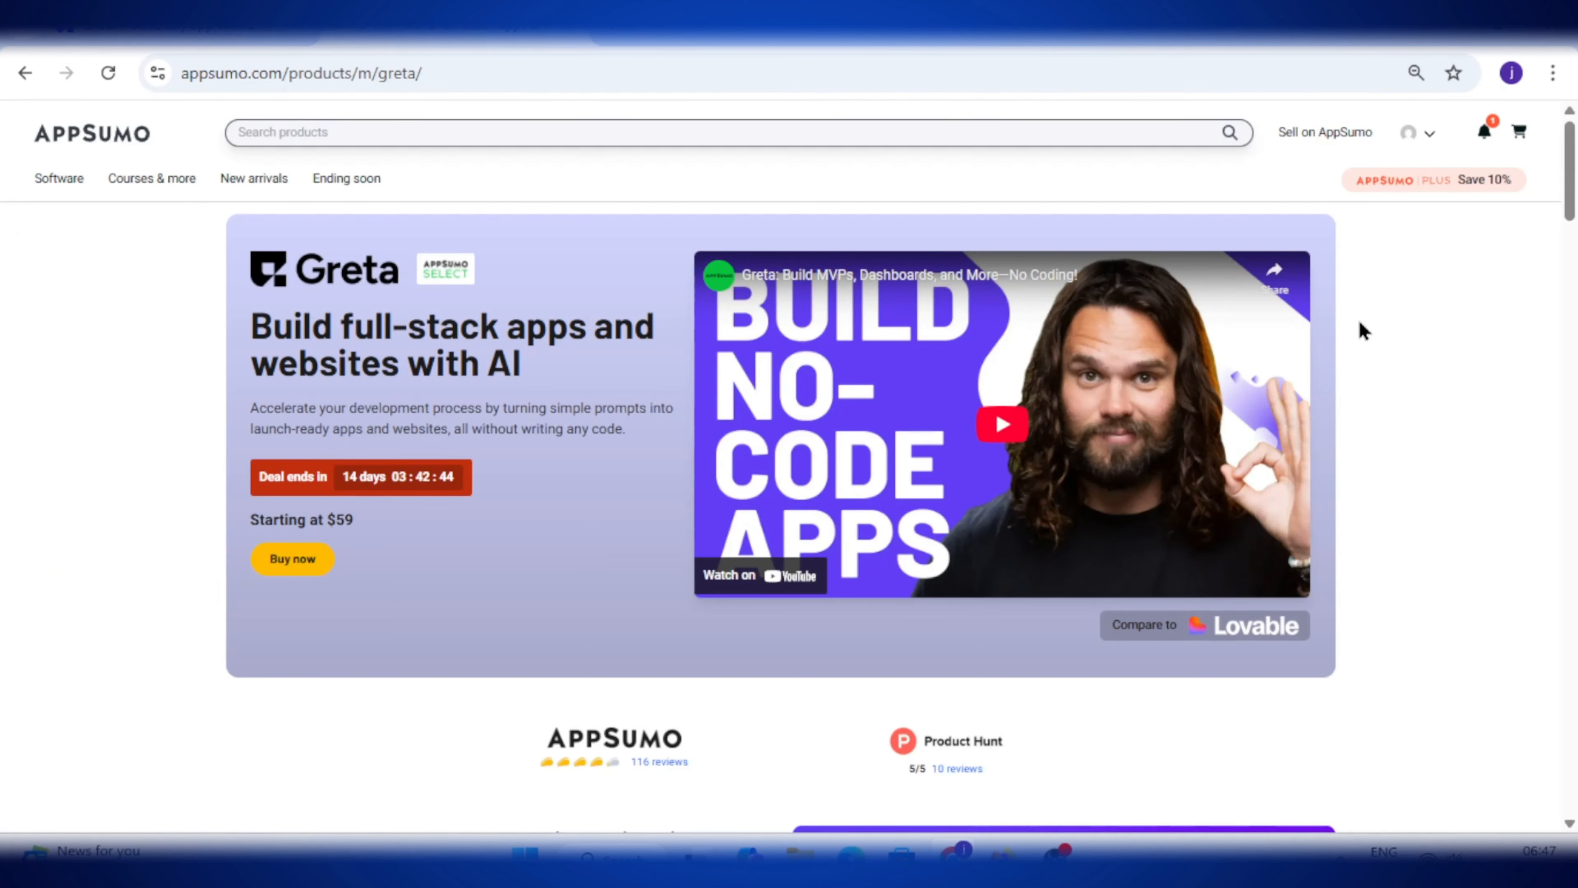
{"action": "left_click_drag", "start_coordinate": [1568, 196], "coordinate": [1567, 161]}
{"action": "mouse_move", "coordinate": [1569, 214]}
{"action": "left_mouse_down"}
{"action": "mouse_move", "coordinate": [1569, 255]}
{"action": "mouse_move", "coordinate": [1573, 214]}
{"action": "left_mouse_up"}
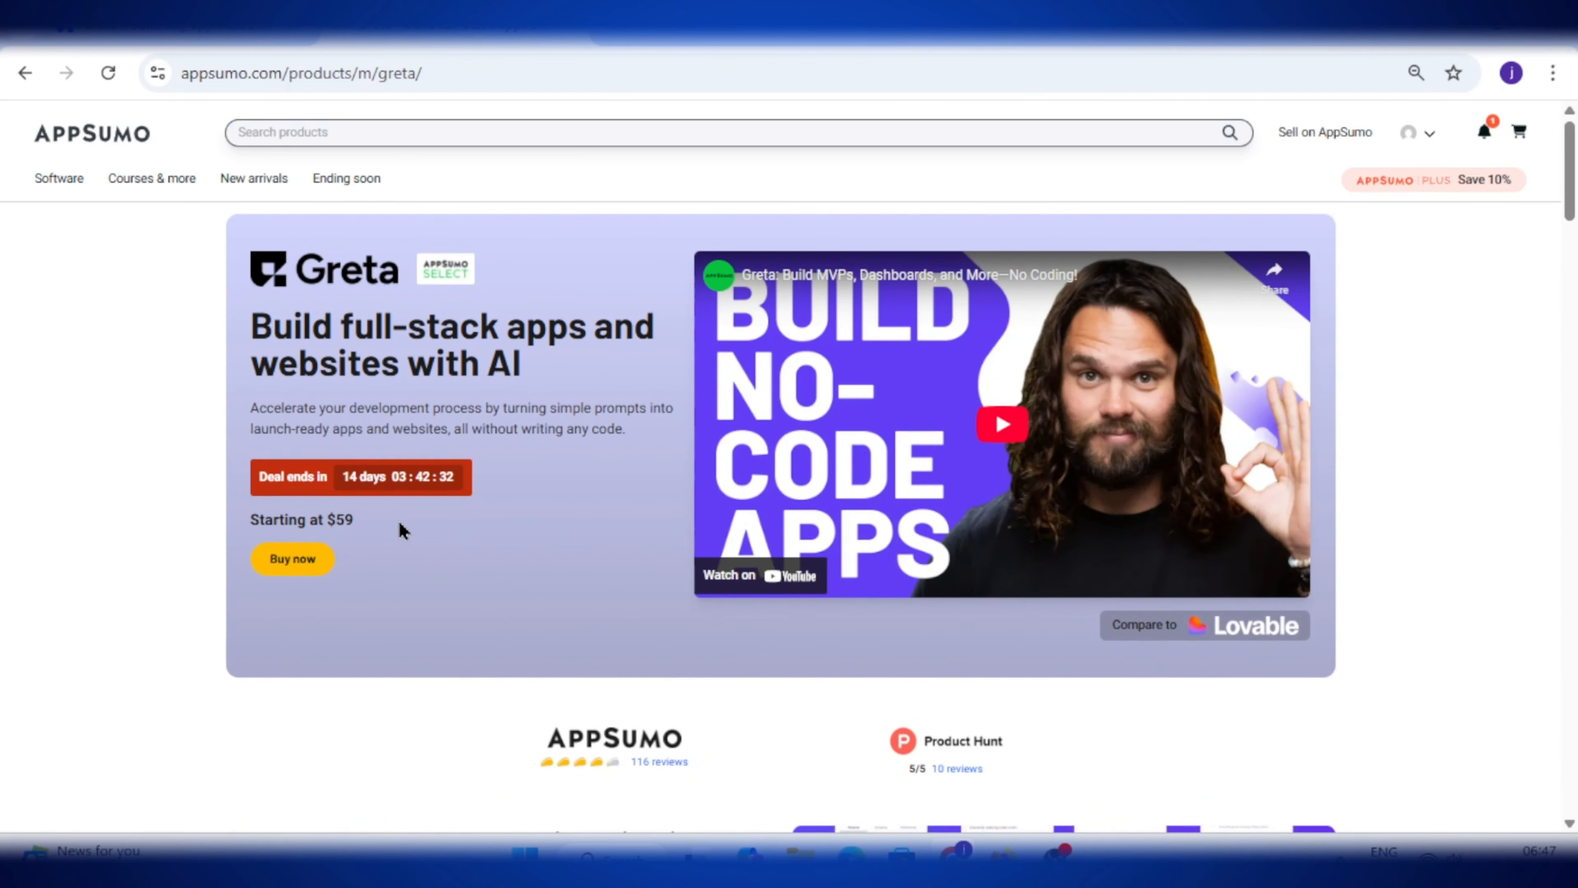
{"action": "left_click_drag", "start_coordinate": [337, 477], "coordinate": [439, 485]}
Switch to the published Alex Design website and review its hero text and the page content below.
{"action": "left_click", "coordinate": [199, 28]}
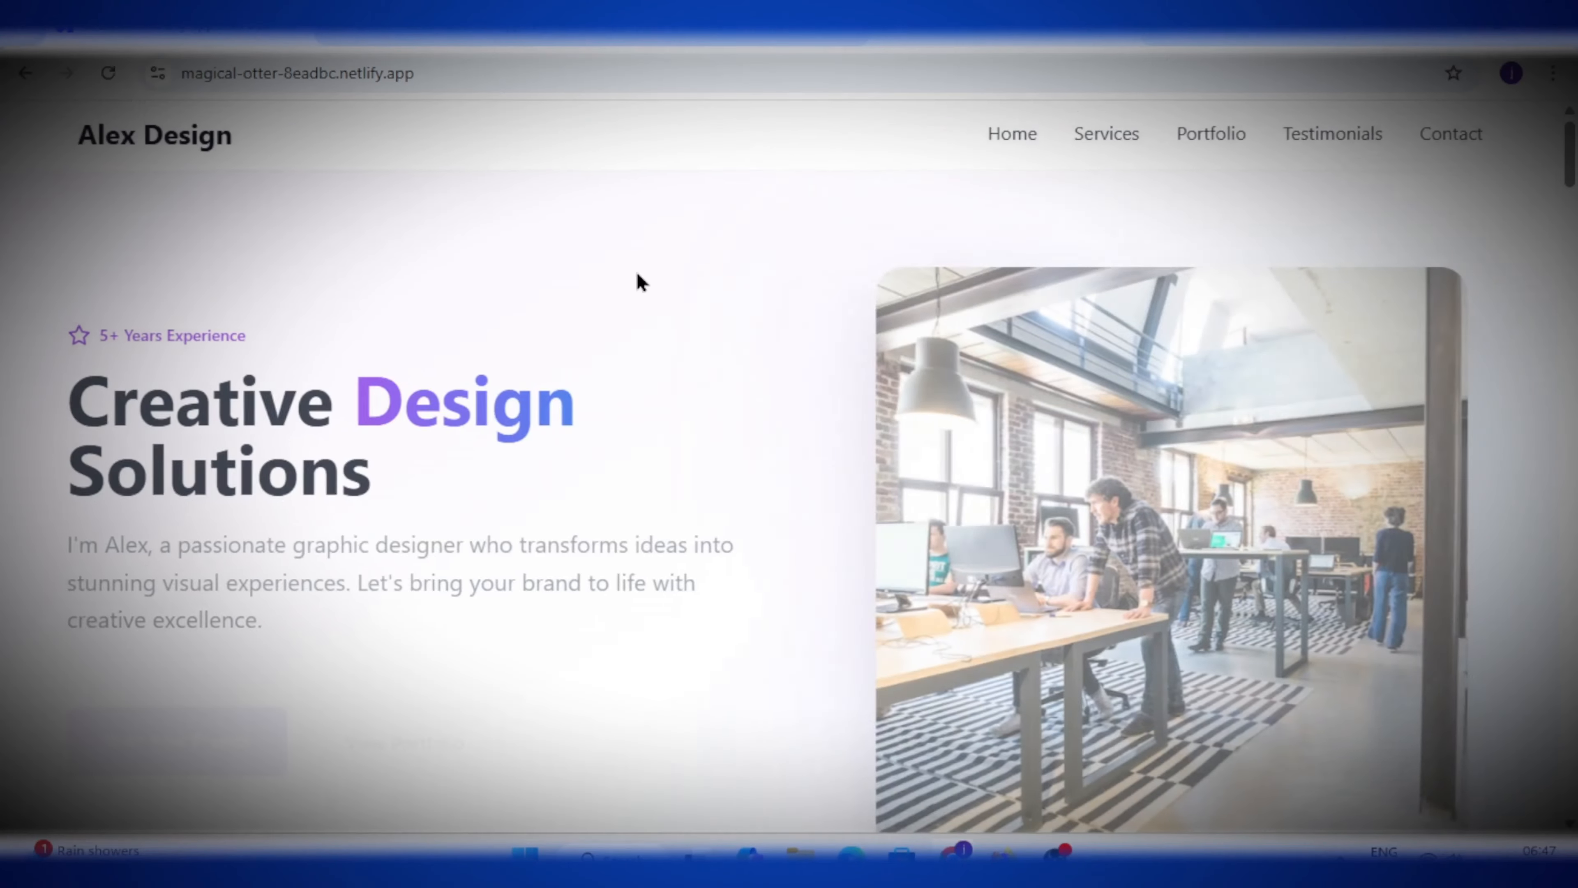
{"action": "scroll", "coordinate": [1566, 165], "scroll_direction": "down", "scroll_amount": 1}
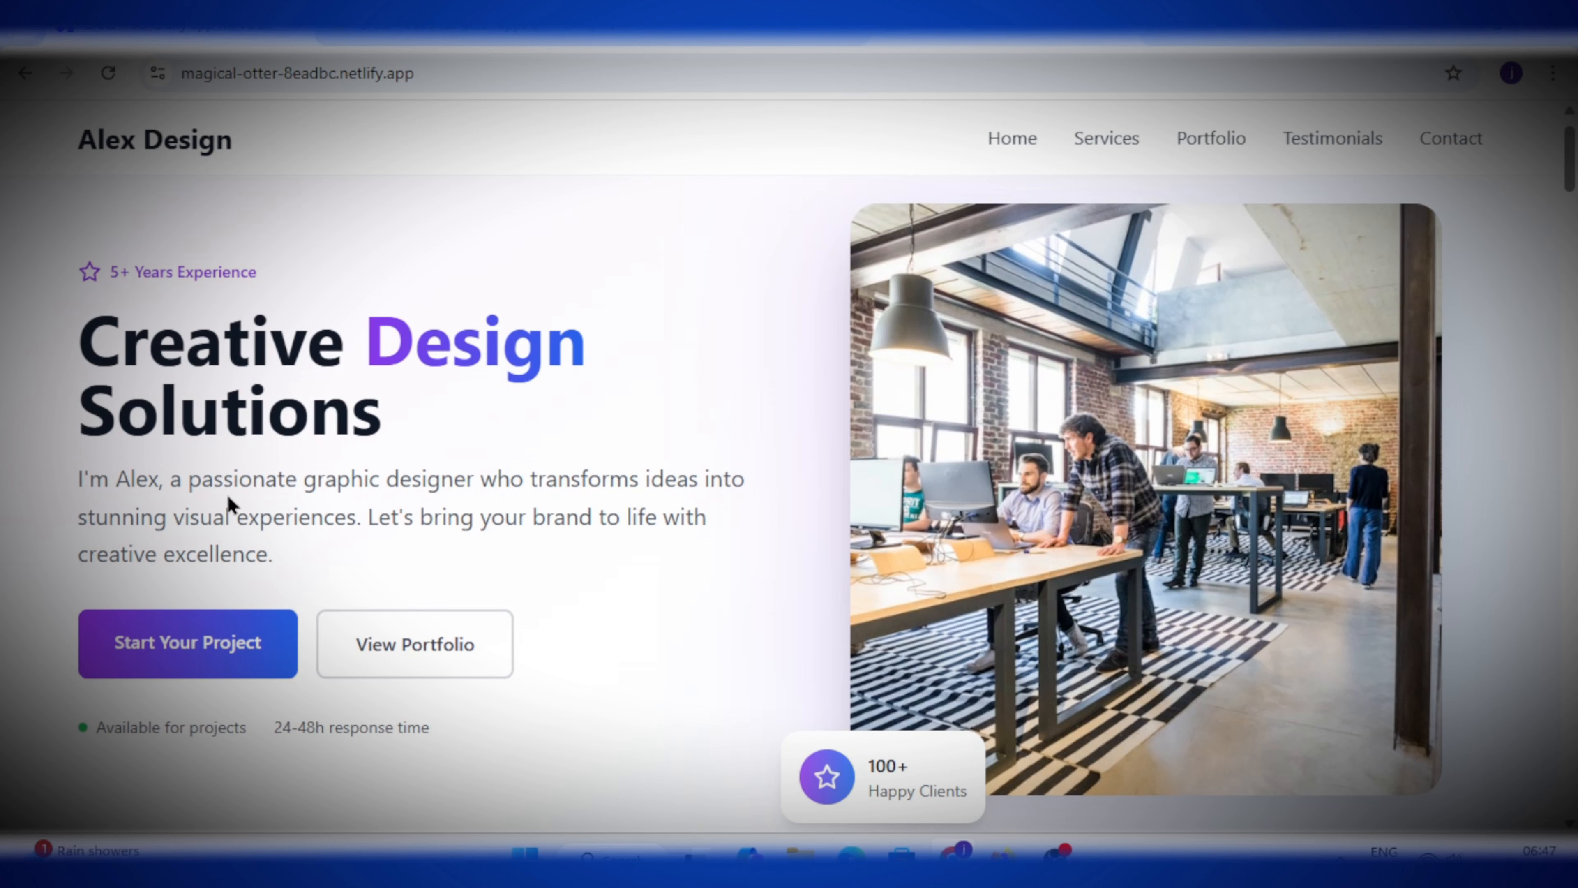
{"action": "left_click_drag", "start_coordinate": [251, 480], "coordinate": [767, 489]}
{"action": "left_click_drag", "start_coordinate": [141, 517], "coordinate": [708, 516]}
{"action": "left_click", "coordinate": [614, 519]}
{"action": "left_click_drag", "start_coordinate": [1567, 170], "coordinate": [1567, 454]}
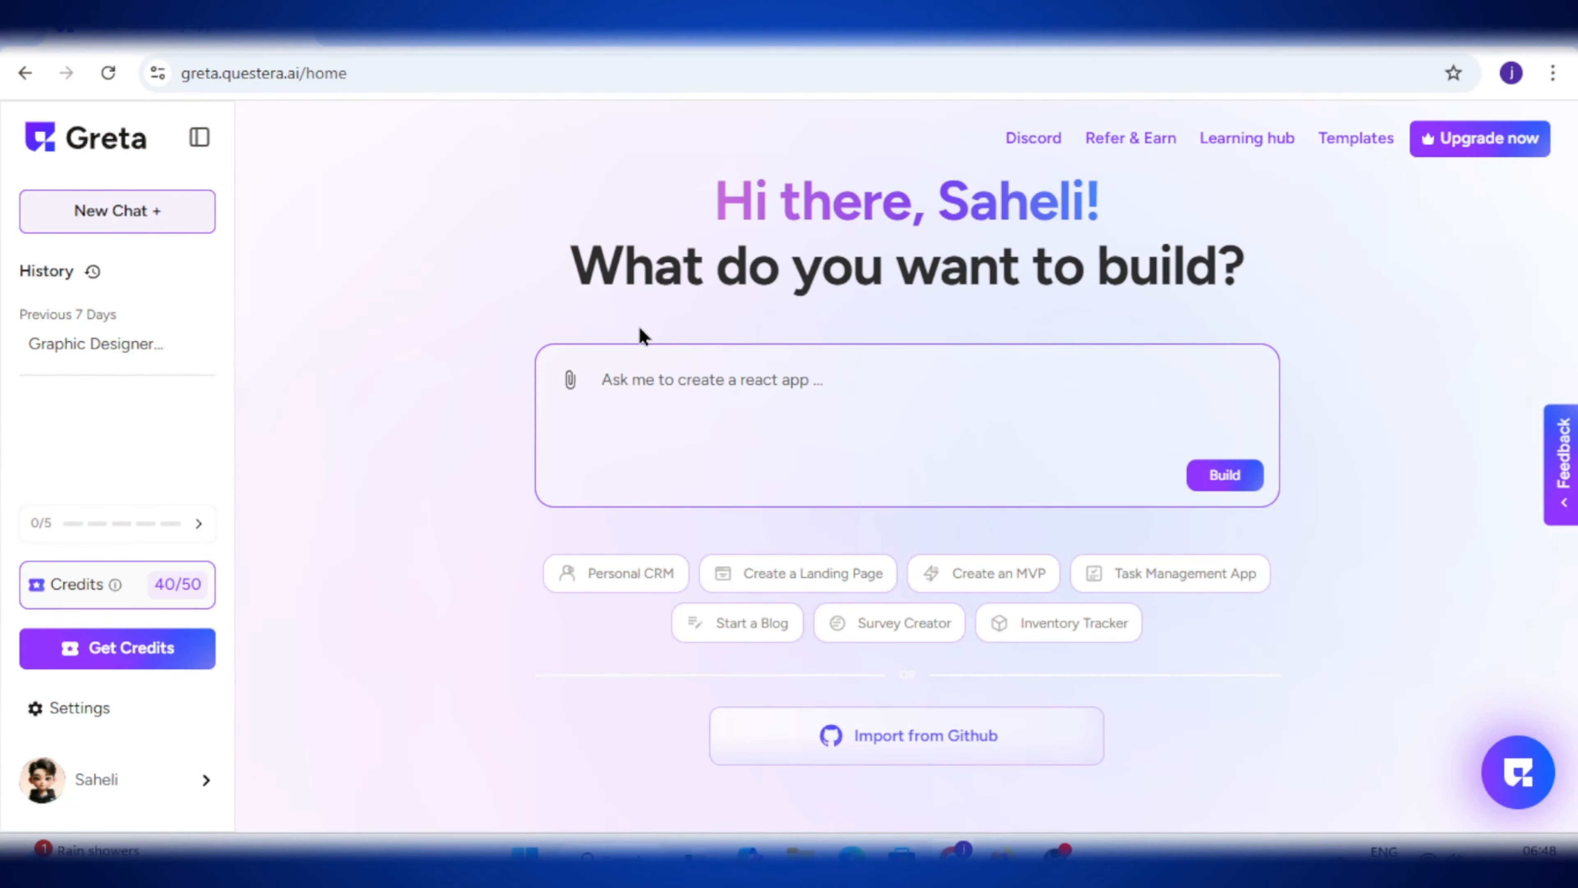
Collapse Greta's sidebar and expand it again, twice in a row.
{"action": "left_click", "coordinate": [198, 139]}
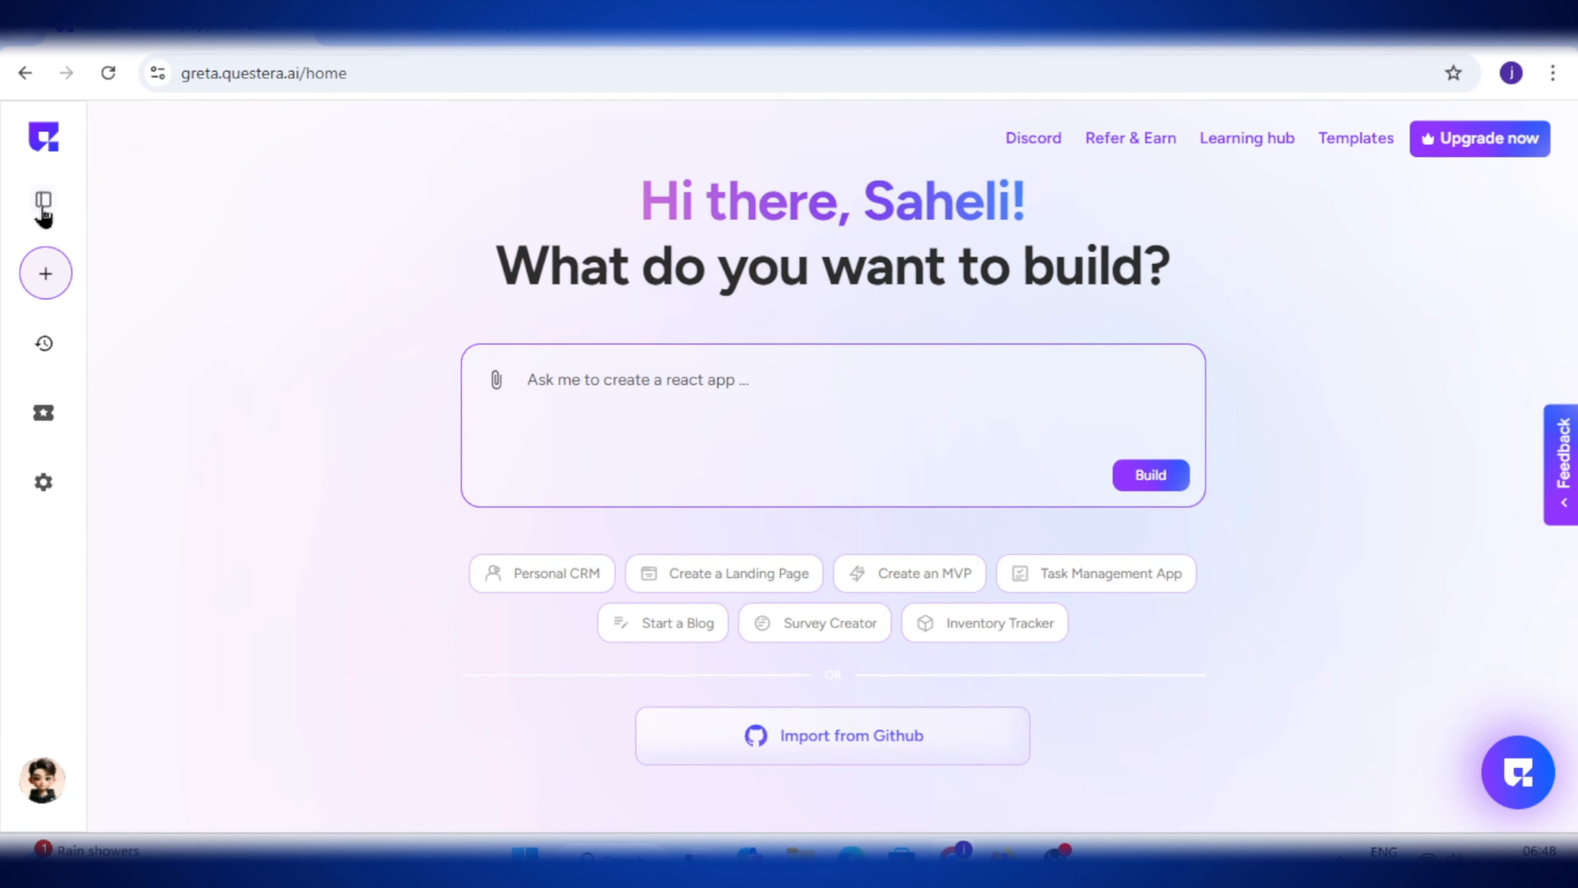
{"action": "left_click", "coordinate": [42, 205]}
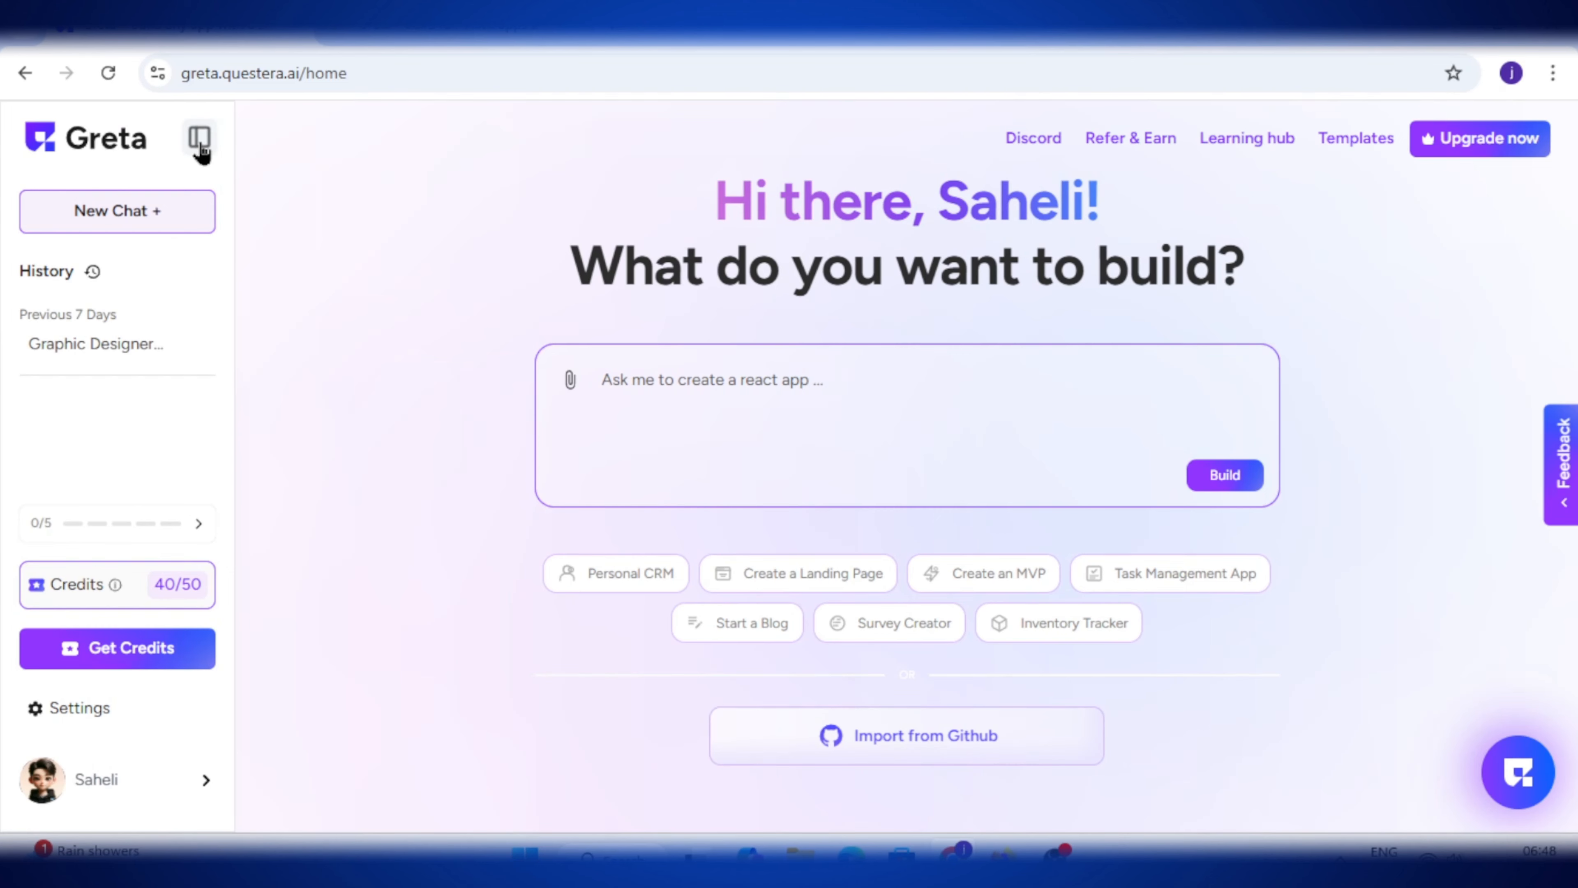
{"action": "left_click", "coordinate": [197, 149]}
{"action": "left_click", "coordinate": [43, 202]}
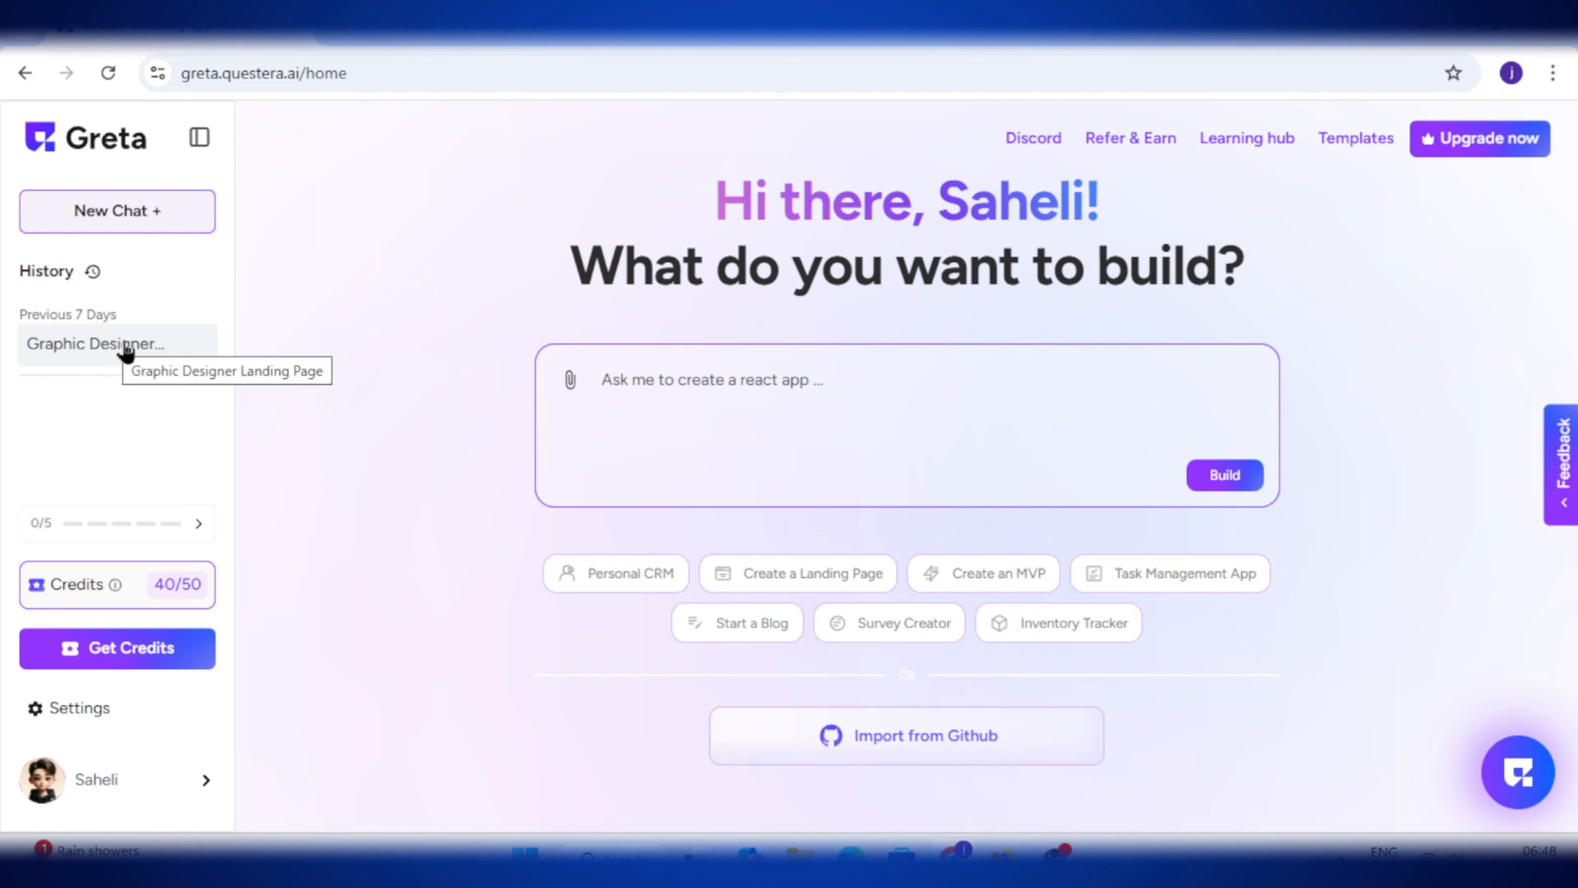
Show the credit usage details and read the cost of a new creation and of each edit.
{"action": "mouse_move", "coordinate": [53, 596]}
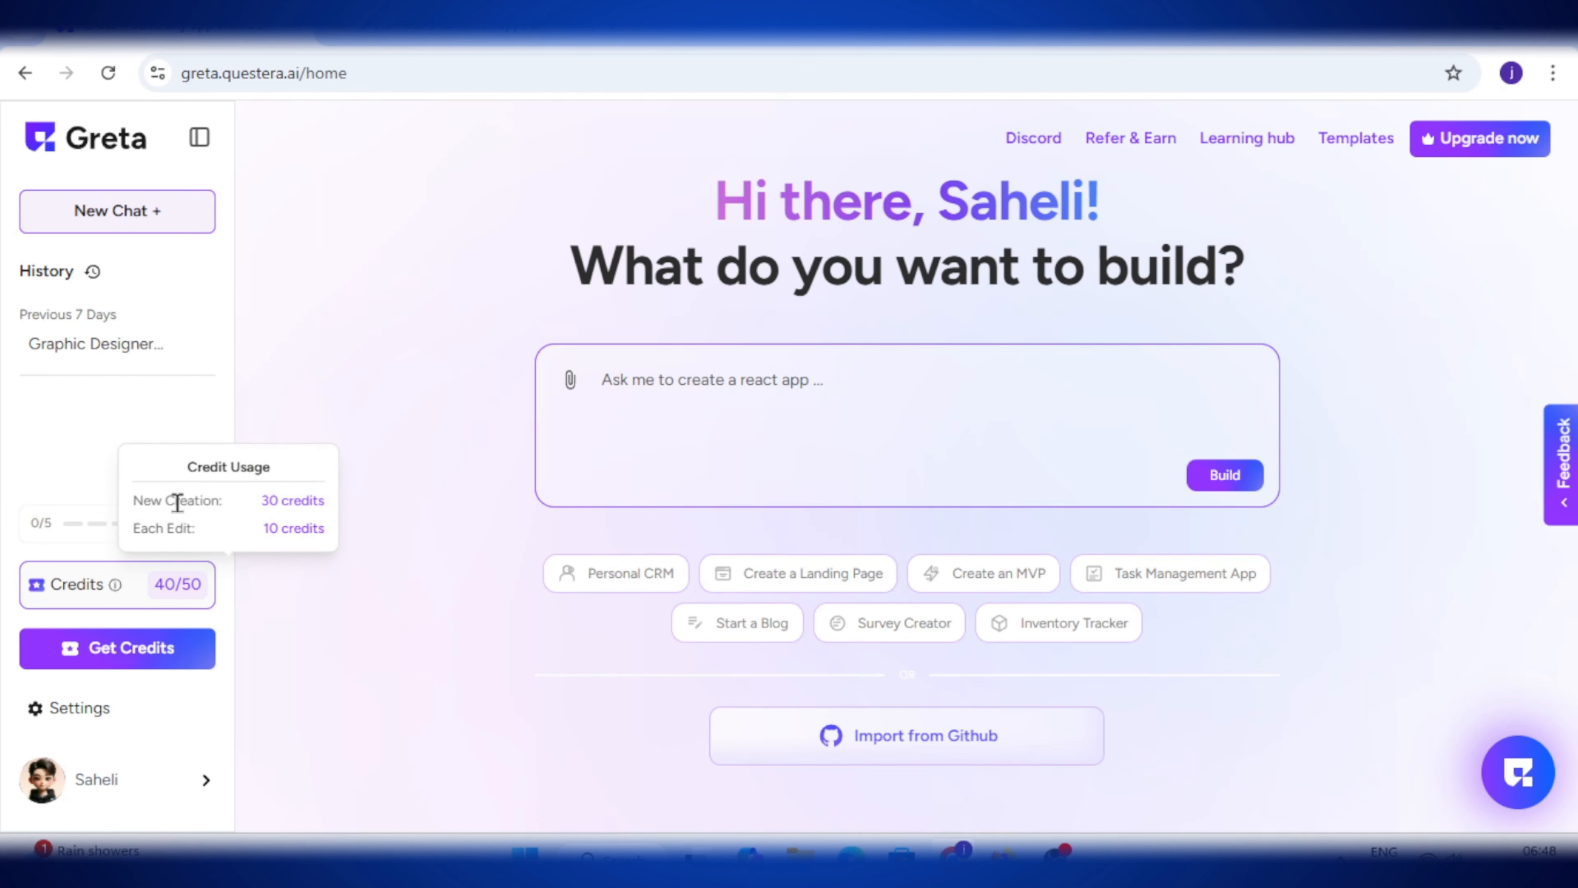
{"action": "left_click_drag", "start_coordinate": [267, 500], "coordinate": [294, 501]}
{"action": "left_click", "coordinate": [220, 502]}
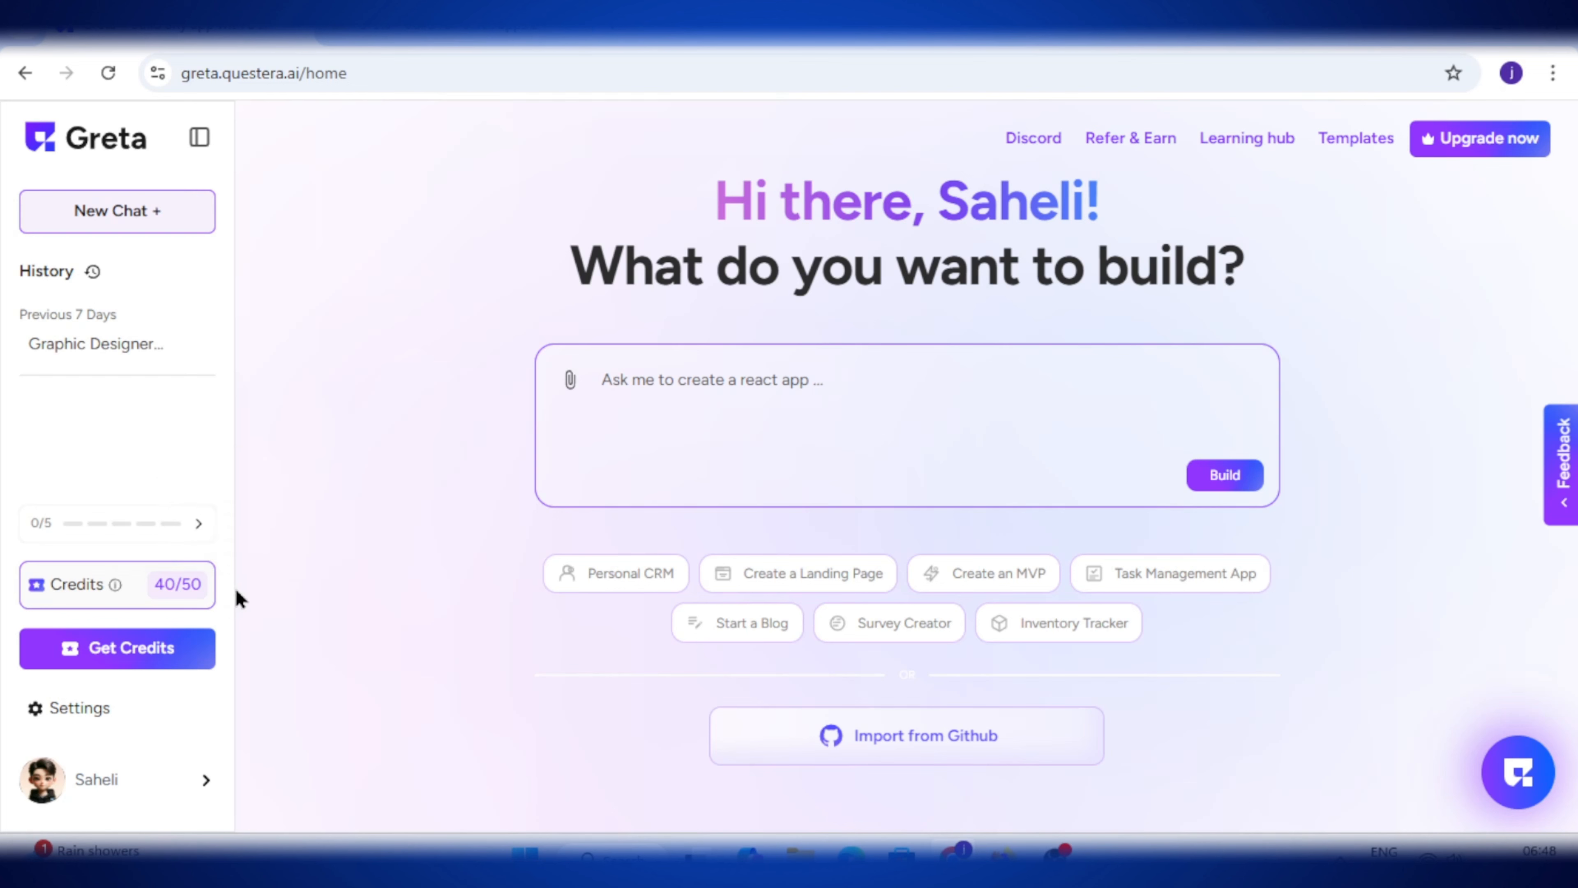
{"action": "mouse_move", "coordinate": [115, 586]}
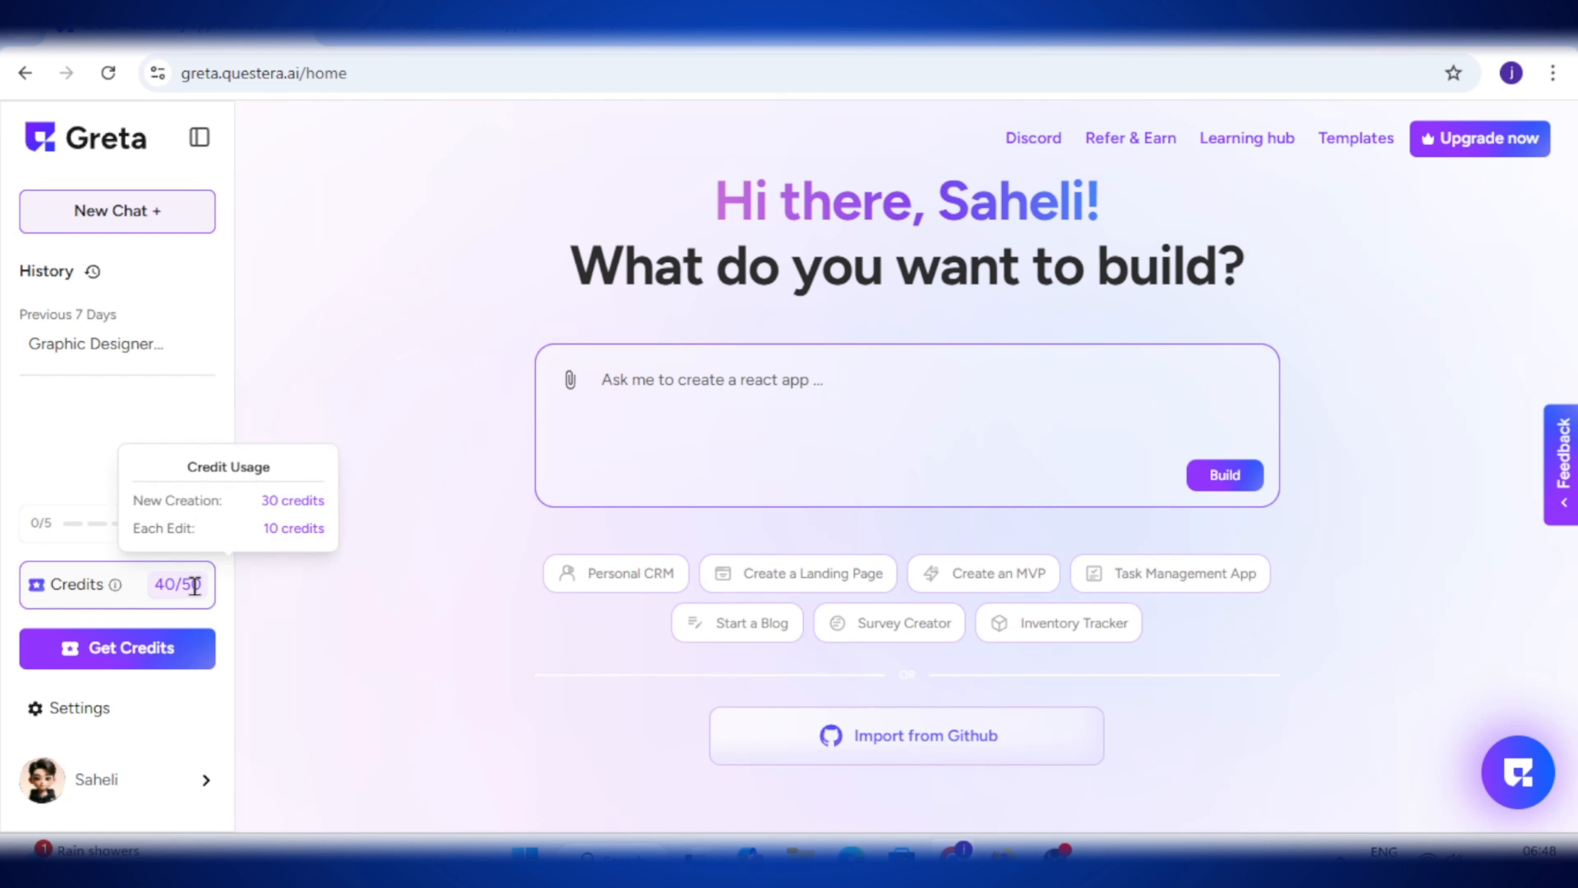
{"action": "left_click_drag", "start_coordinate": [265, 500], "coordinate": [325, 501]}
{"action": "left_click_drag", "start_coordinate": [263, 529], "coordinate": [341, 530]}
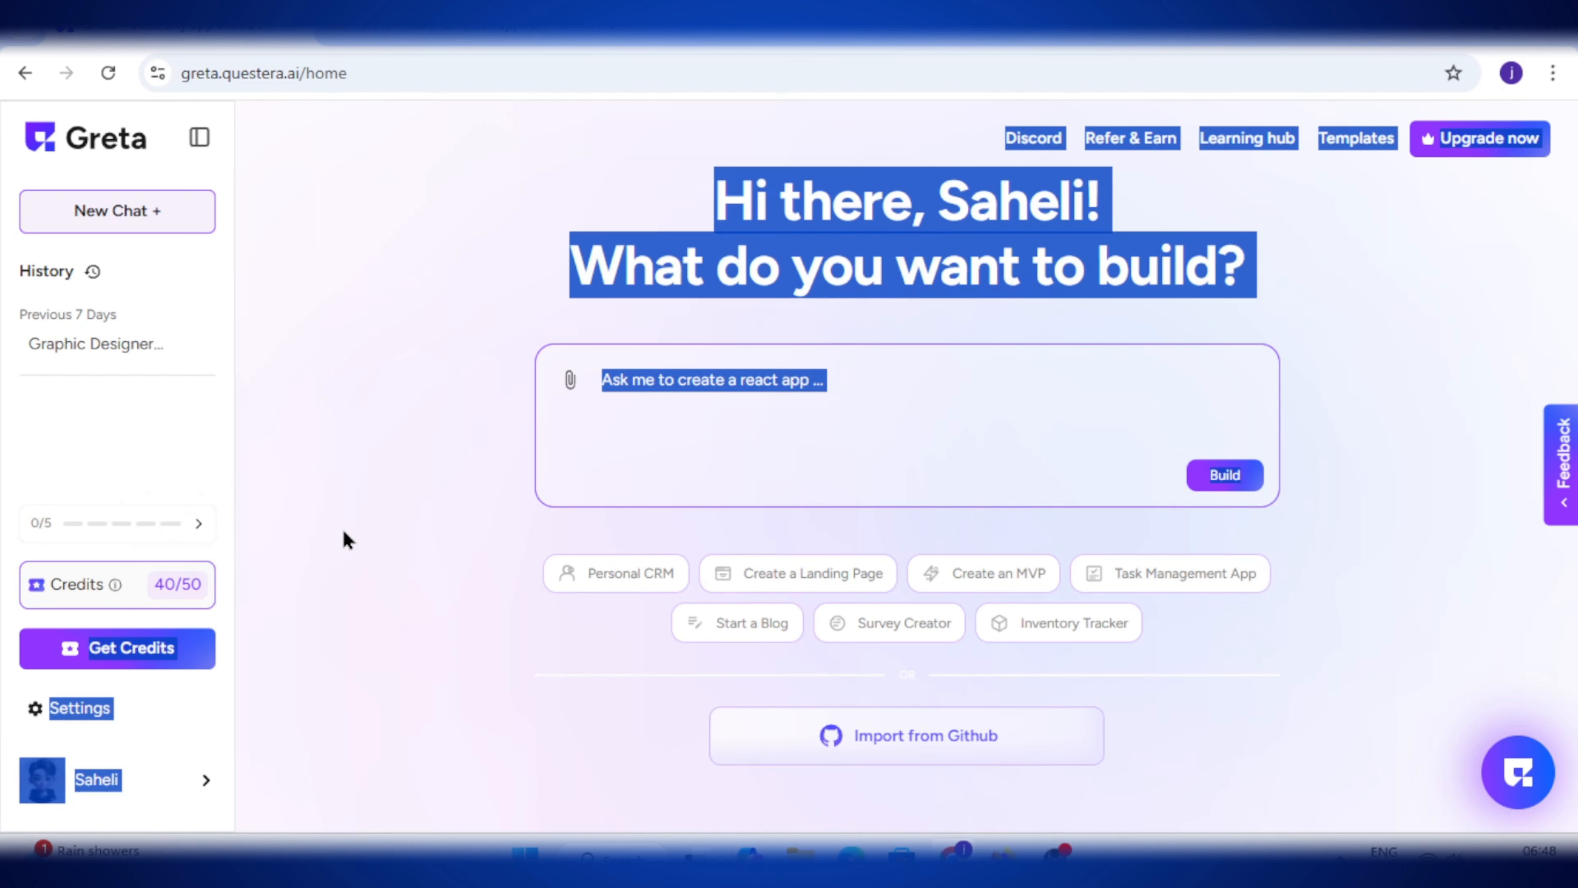
{"action": "left_click", "coordinate": [194, 582]}
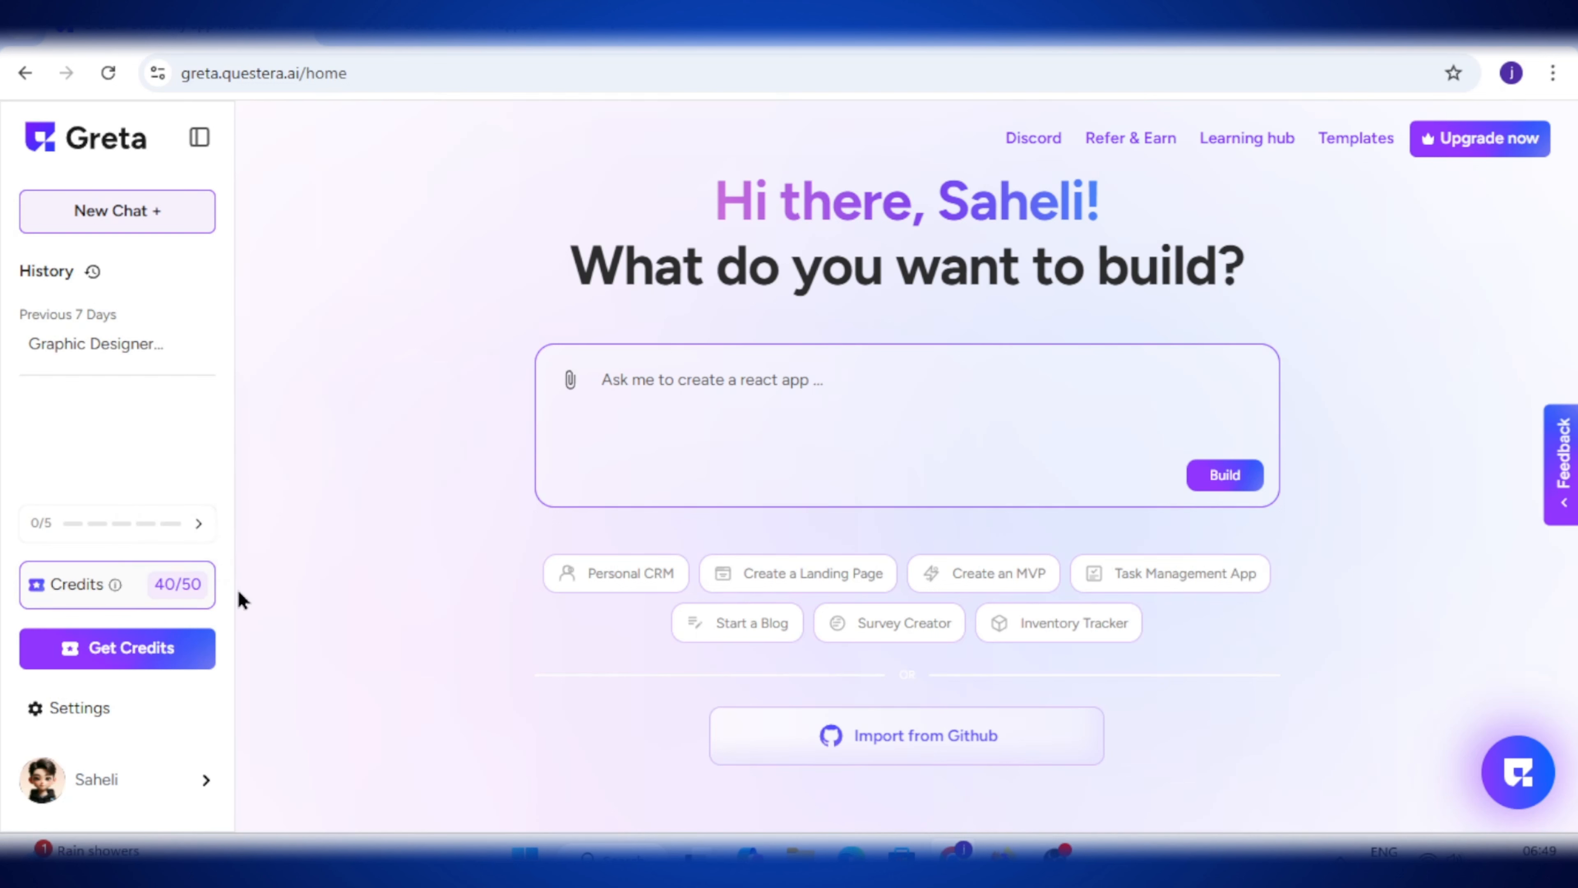
Open the account settings and look through the Profile, Plans & Pricing and Integrations pages.
{"action": "left_click", "coordinate": [100, 720]}
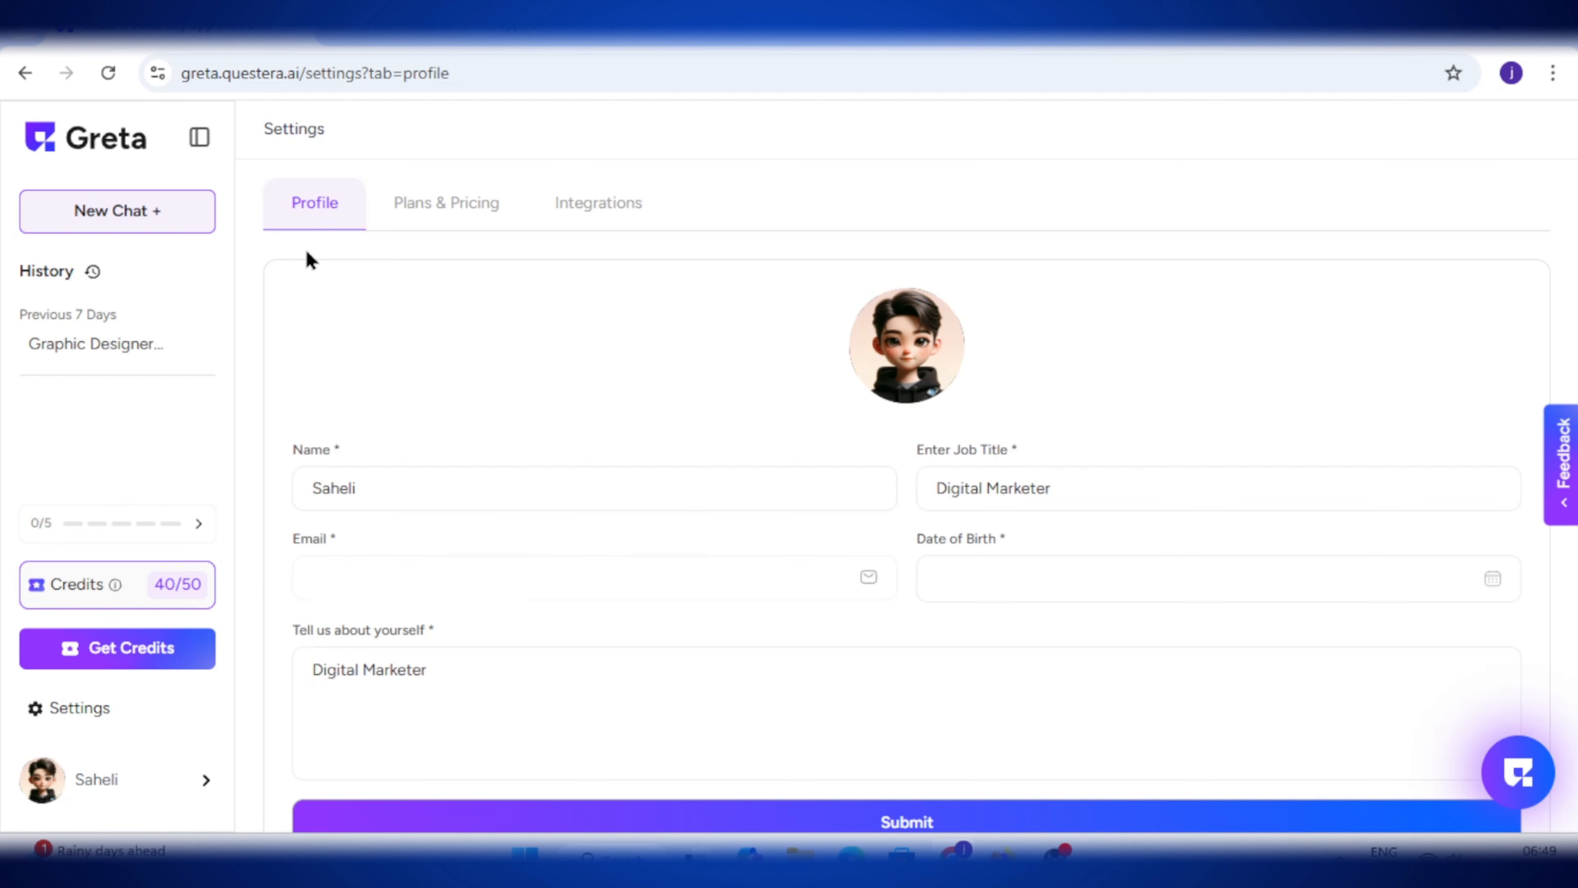
{"action": "left_click", "coordinate": [422, 216]}
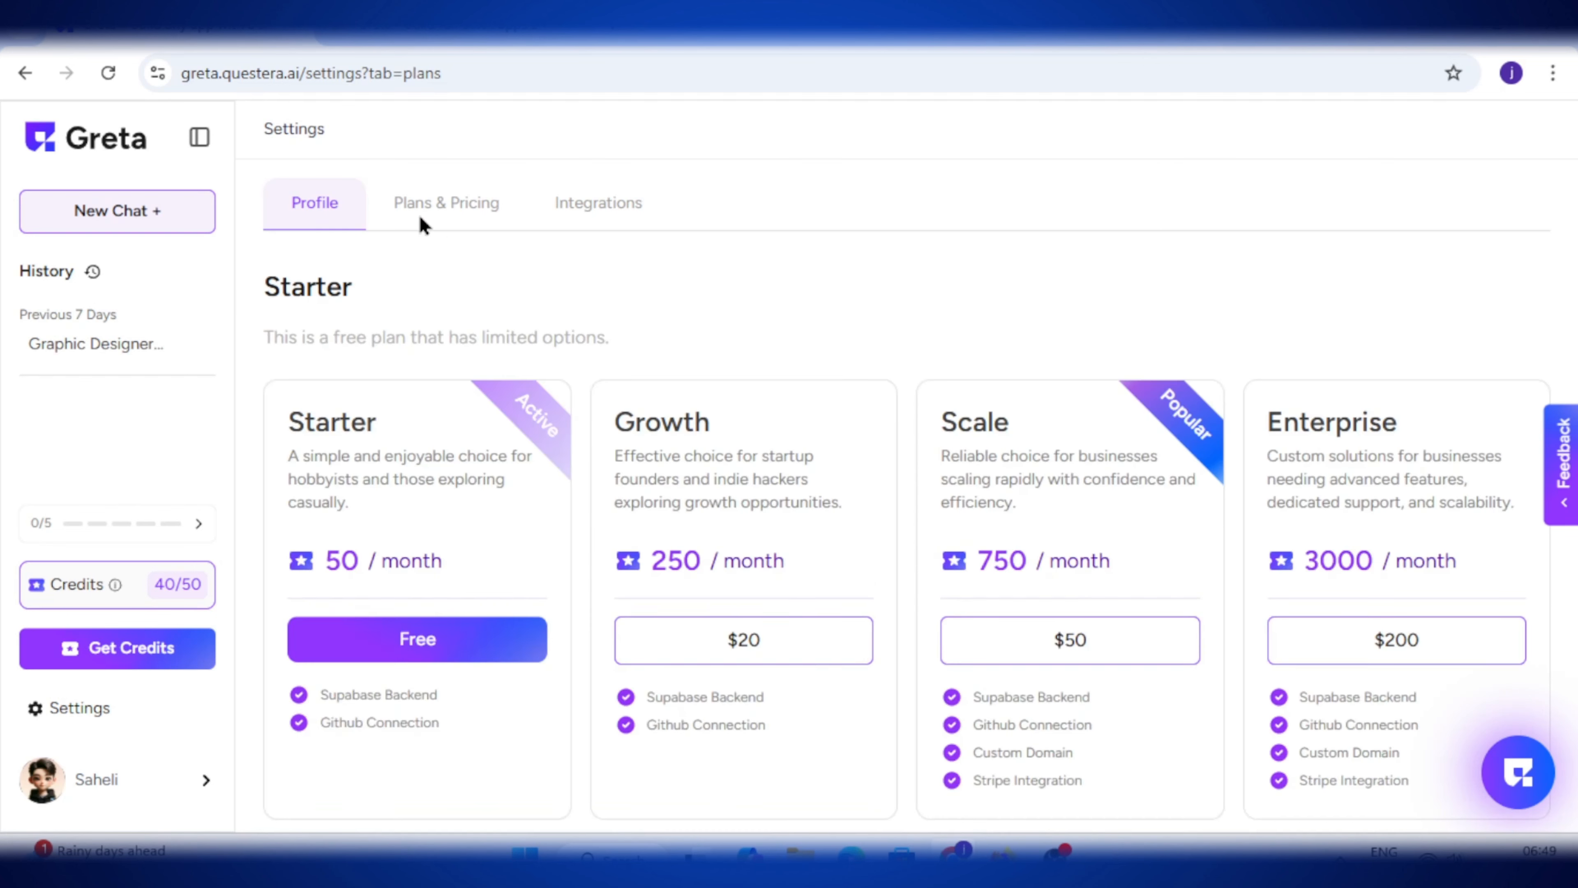
{"action": "left_click", "coordinate": [596, 211]}
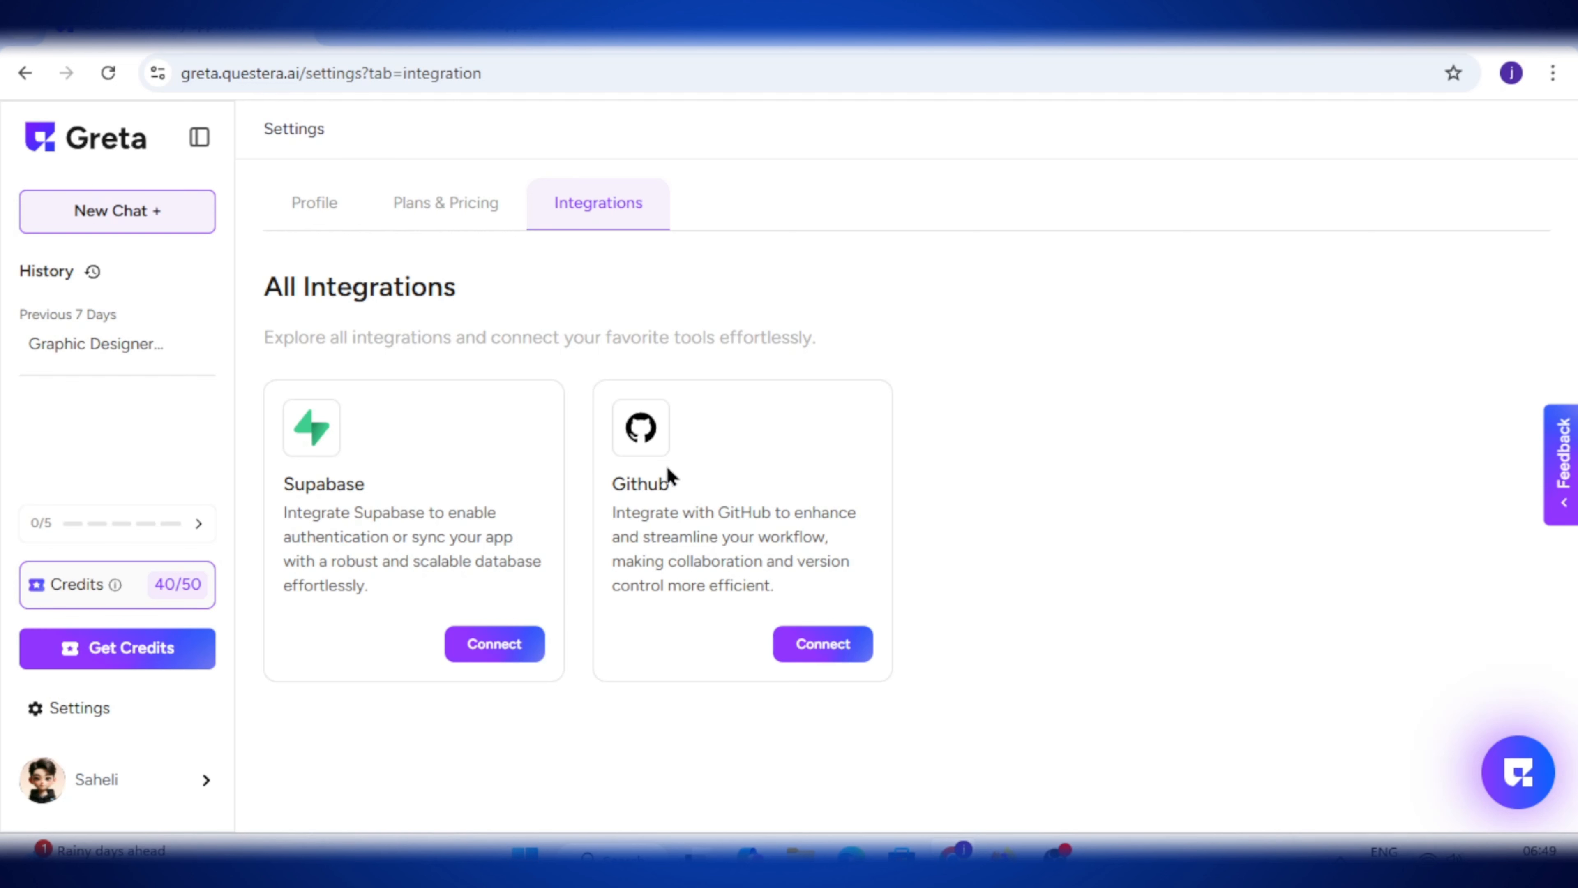
Examine the Supabase and Github integration cards and what each connection offers.
{"action": "left_click_drag", "start_coordinate": [373, 487], "coordinate": [269, 485]}
{"action": "left_click_drag", "start_coordinate": [647, 482], "coordinate": [670, 479]}
{"action": "left_click", "coordinate": [494, 354]}
{"action": "mouse_move", "coordinate": [356, 482]}
{"action": "left_mouse_down"}
{"action": "mouse_move", "coordinate": [236, 494]}
{"action": "mouse_move", "coordinate": [336, 491]}
{"action": "left_mouse_up"}
{"action": "left_click_drag", "start_coordinate": [367, 489], "coordinate": [278, 488]}
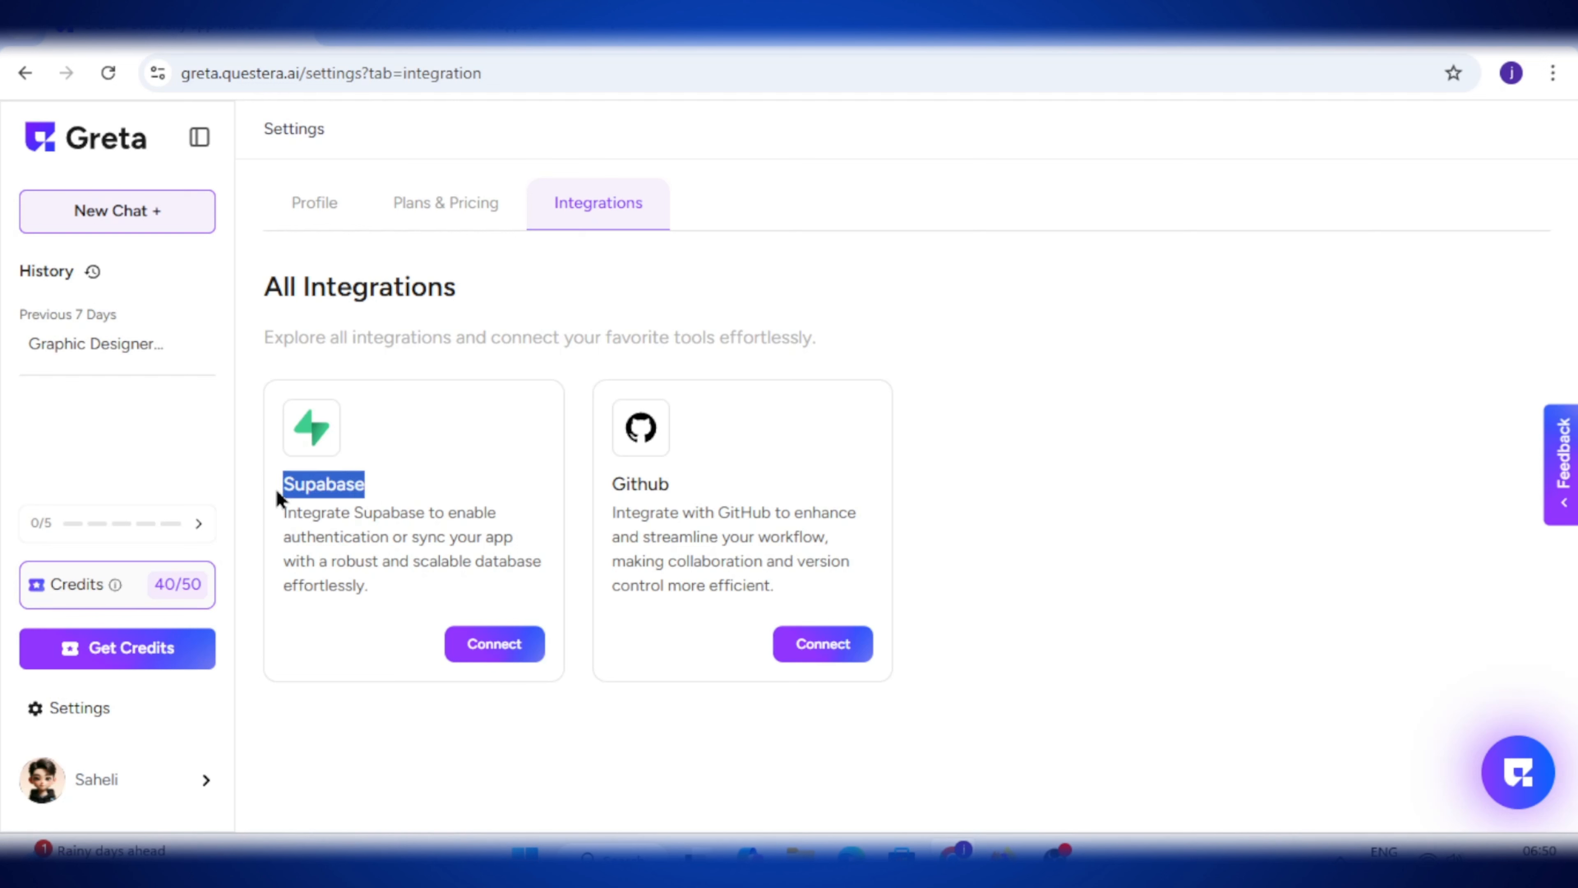
{"action": "left_click", "coordinate": [345, 489]}
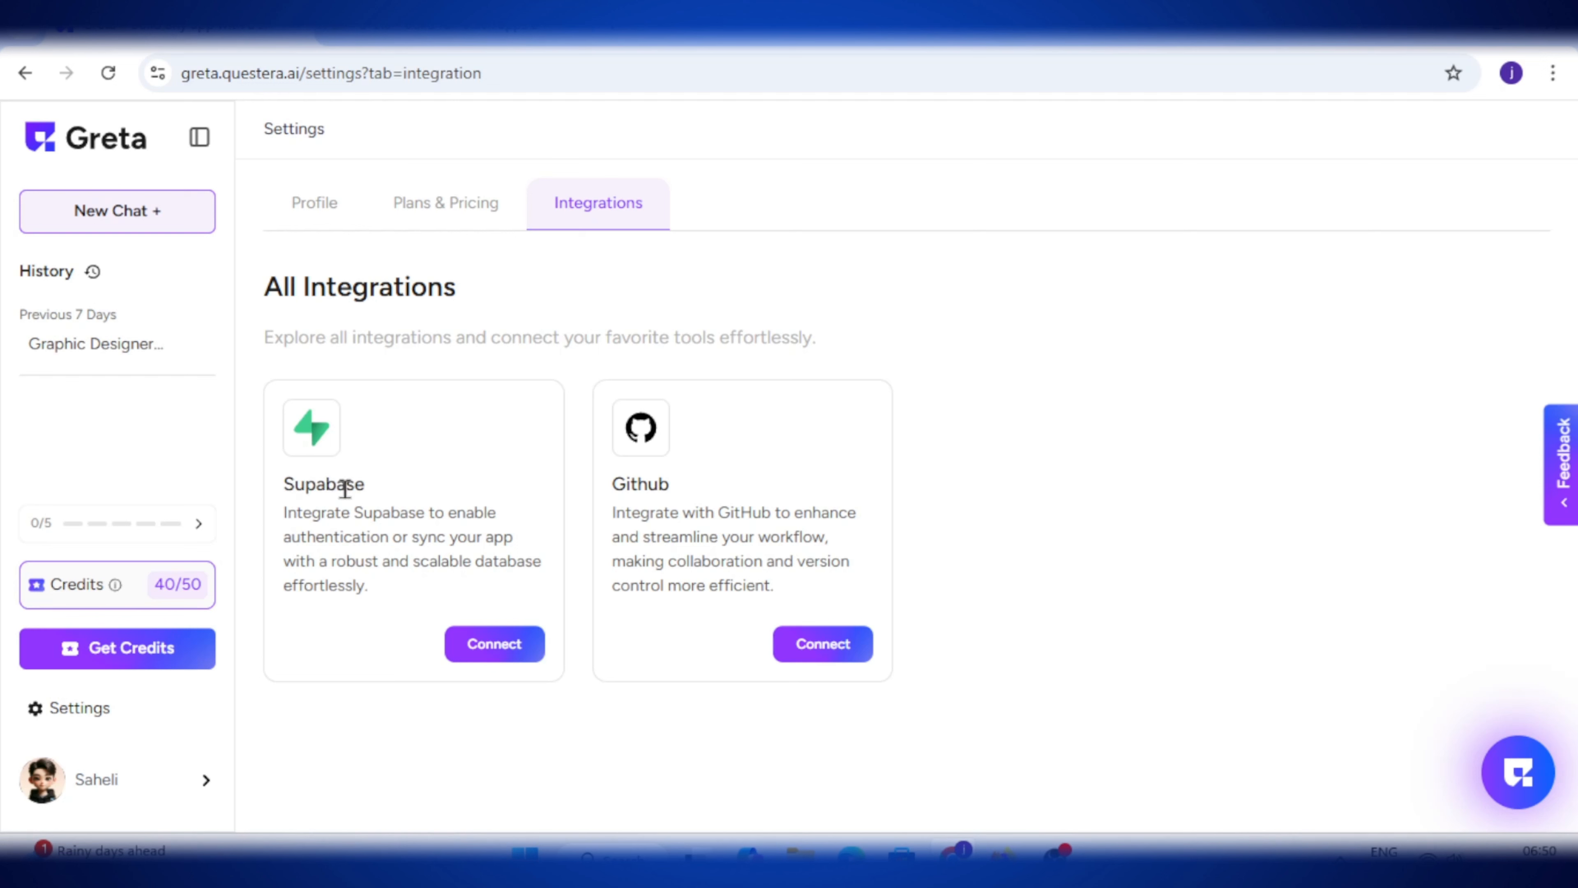
{"action": "left_click_drag", "start_coordinate": [309, 481], "coordinate": [367, 484]}
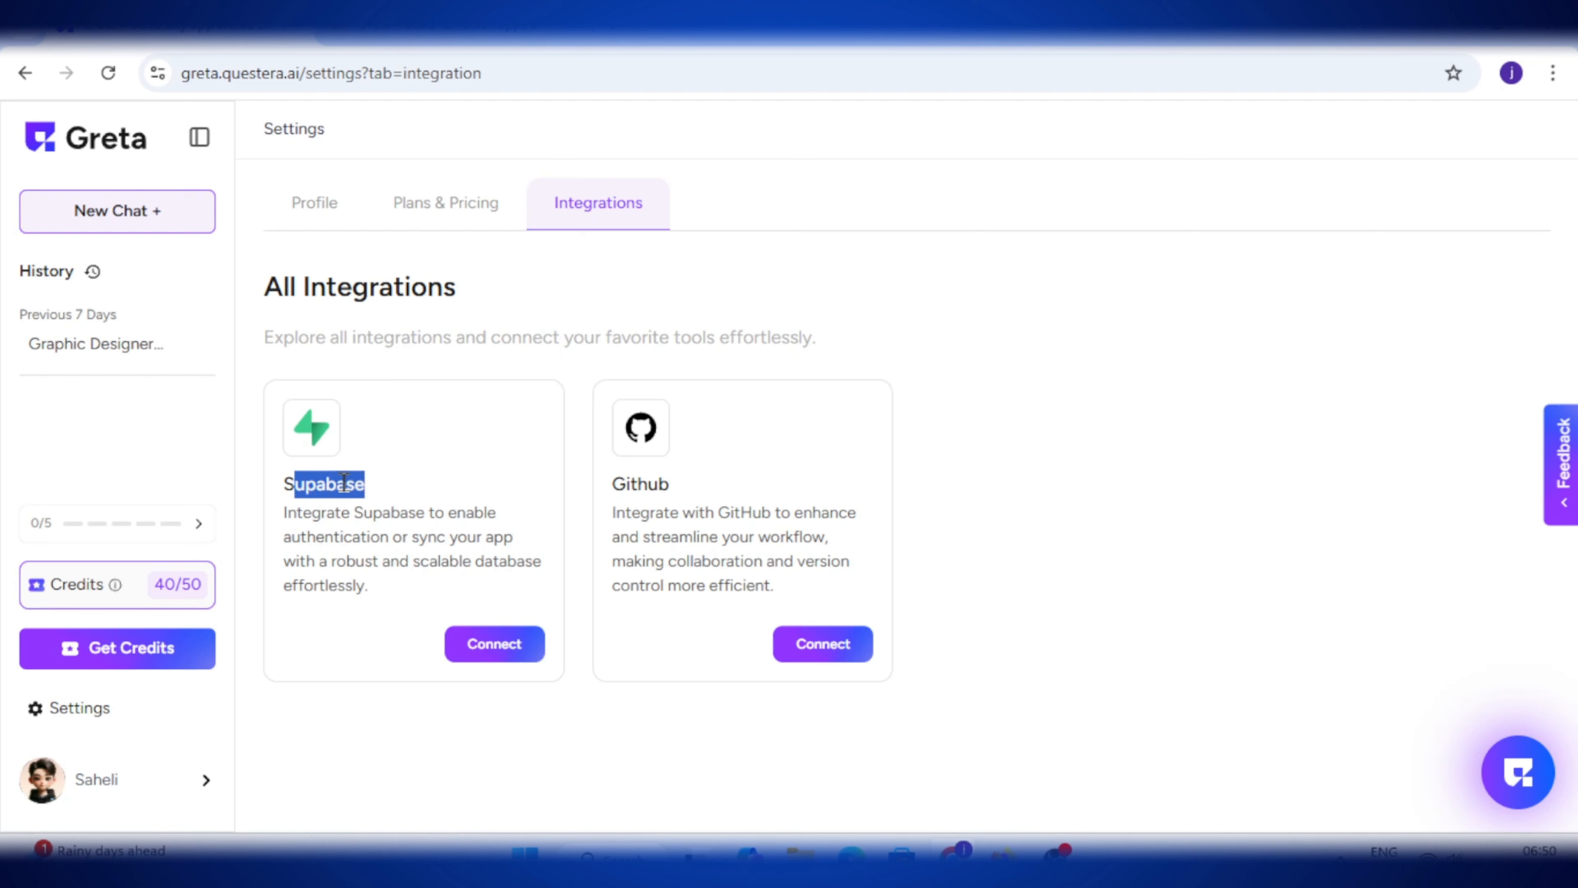
{"action": "left_click", "coordinate": [353, 484]}
{"action": "left_click_drag", "start_coordinate": [677, 502], "coordinate": [588, 497]}
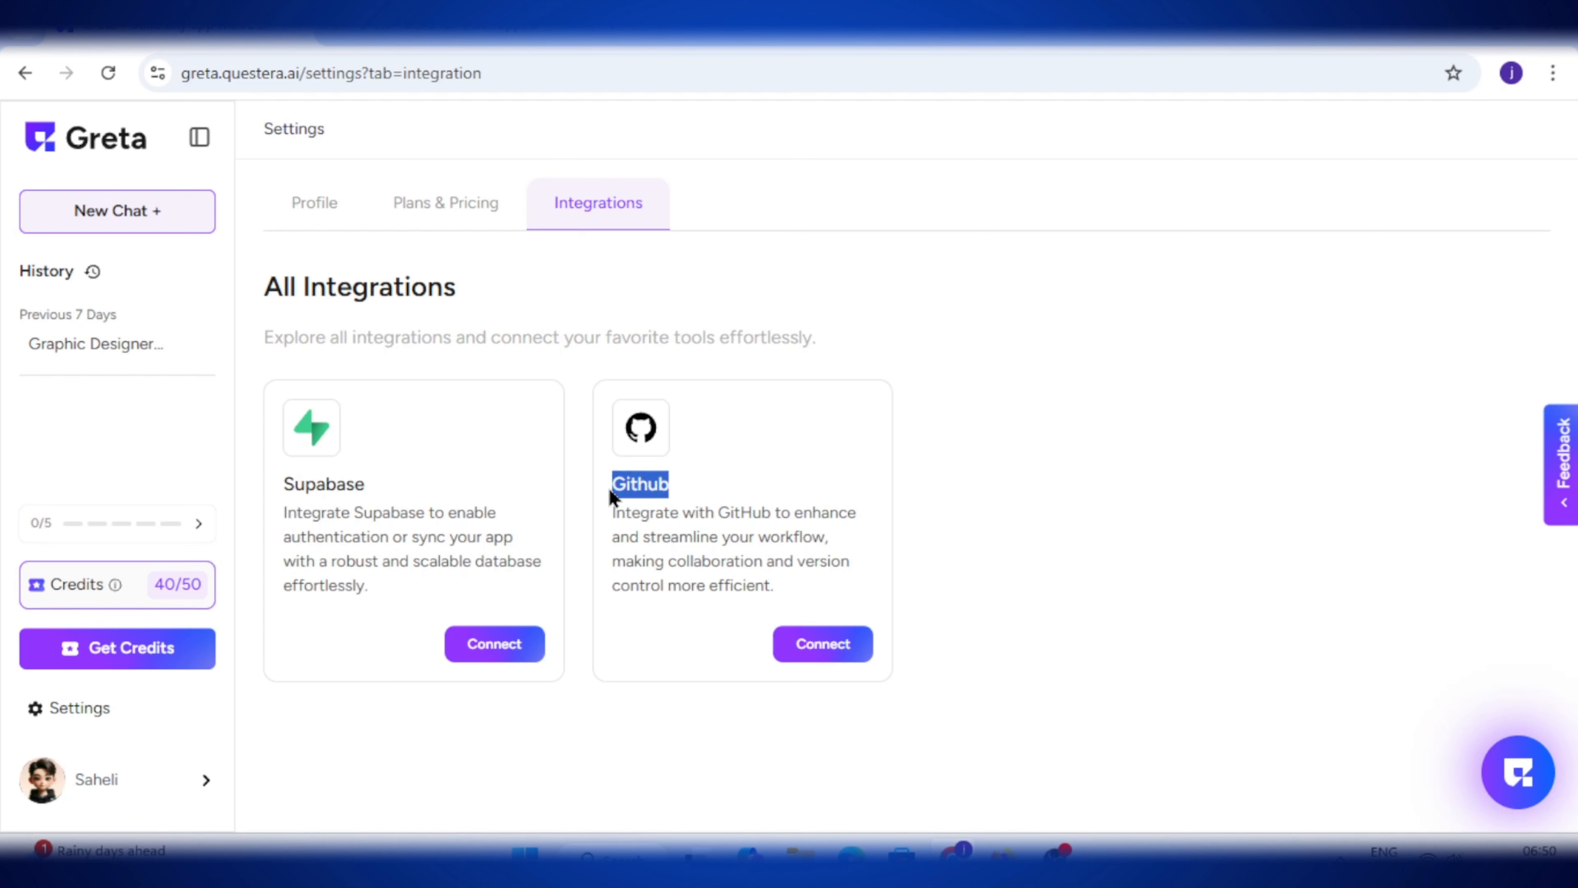
{"action": "left_click", "coordinate": [649, 480]}
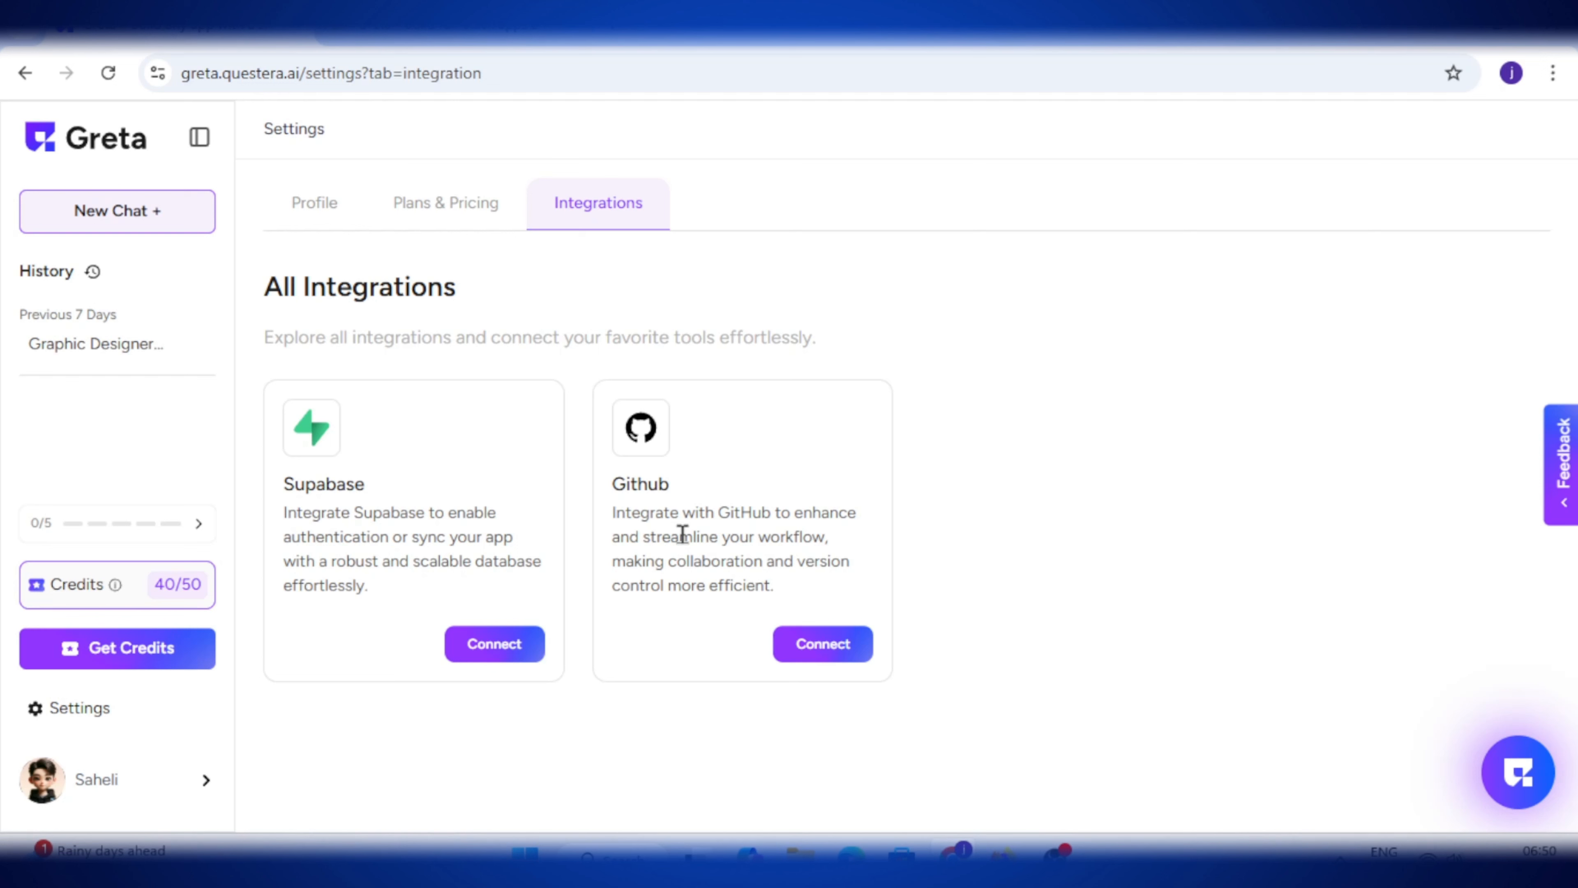
Start a new chat and build a clean landing page for a freelance graphic designer with services, testimonials and a contact form capturing name, email and message.
{"action": "left_click", "coordinate": [130, 226]}
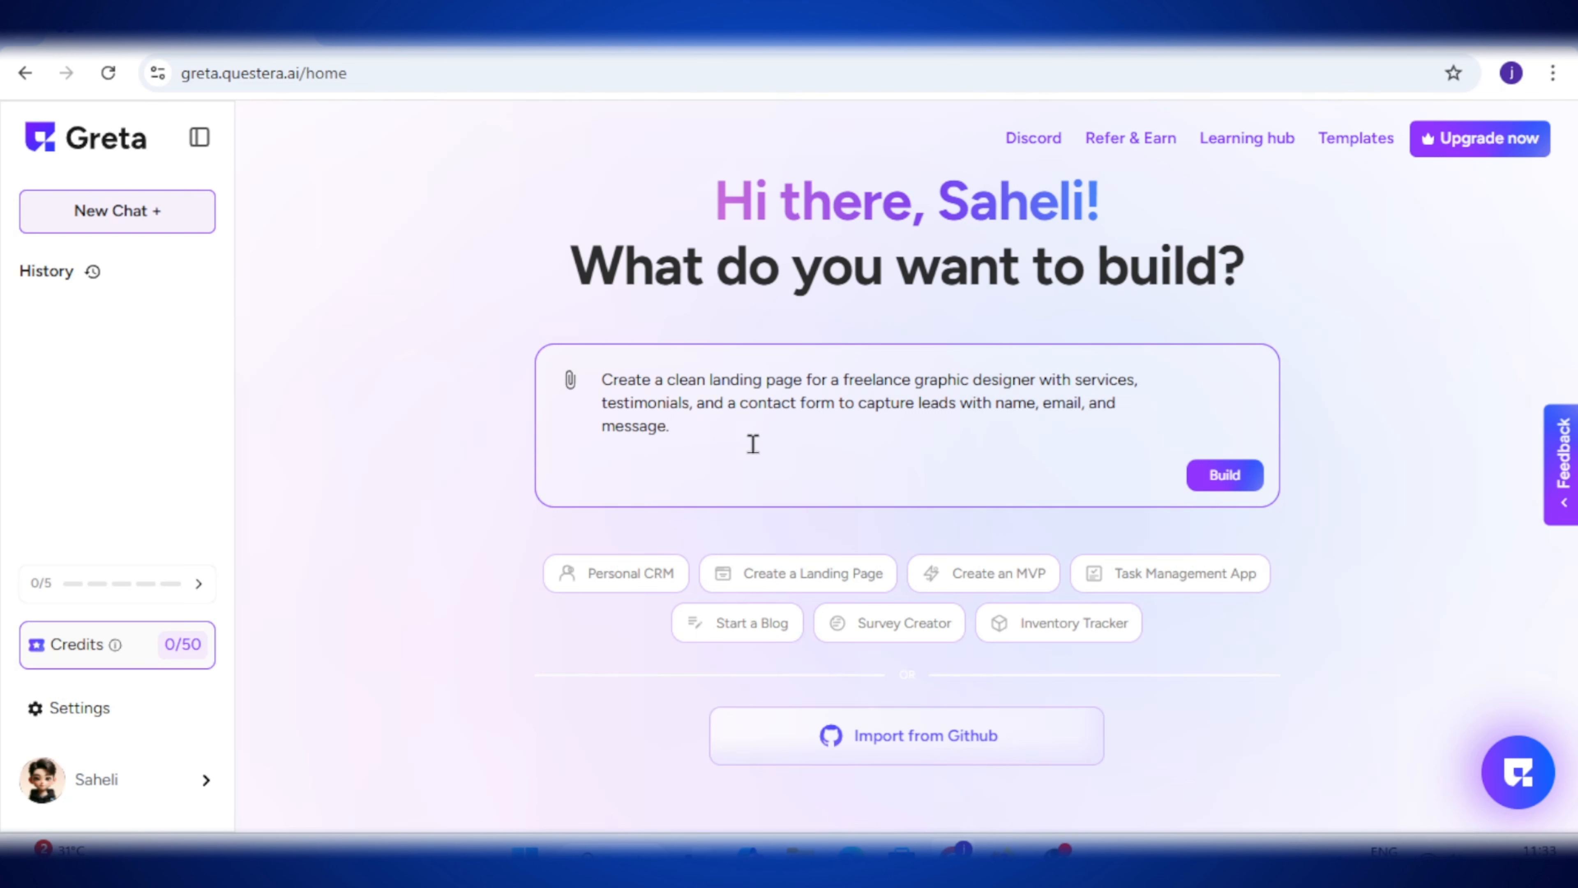
{"action": "left_click", "coordinate": [1225, 475]}
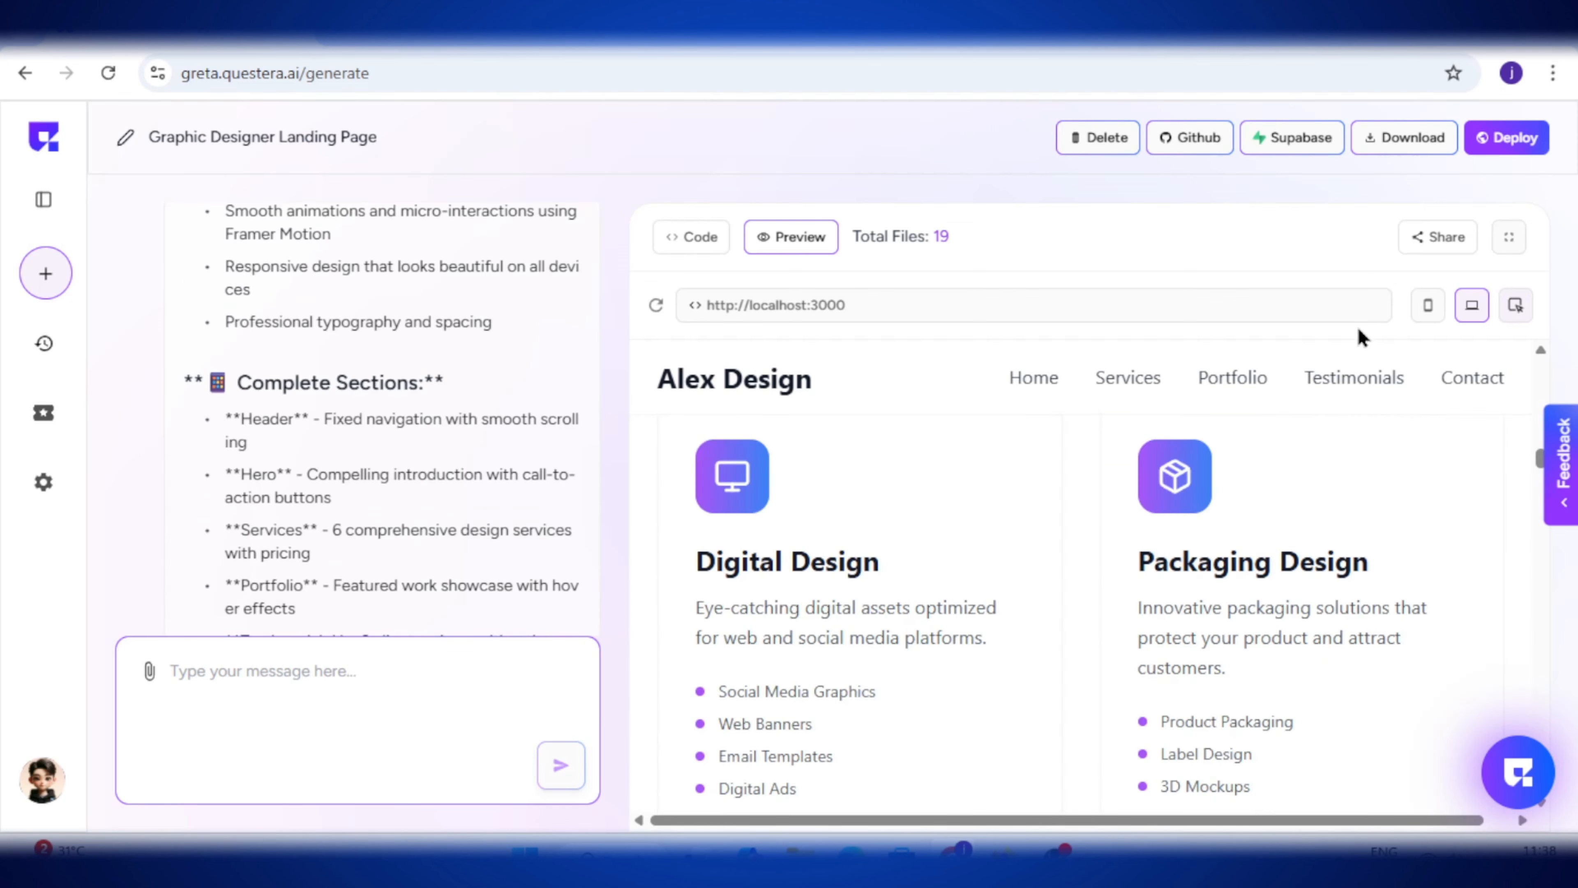
Expand the generated landing page's preview and examine every section from the hero down to the footer.
{"action": "left_click", "coordinate": [1509, 238]}
{"action": "scroll", "coordinate": [1188, 580], "scroll_direction": "down", "scroll_amount": 5}
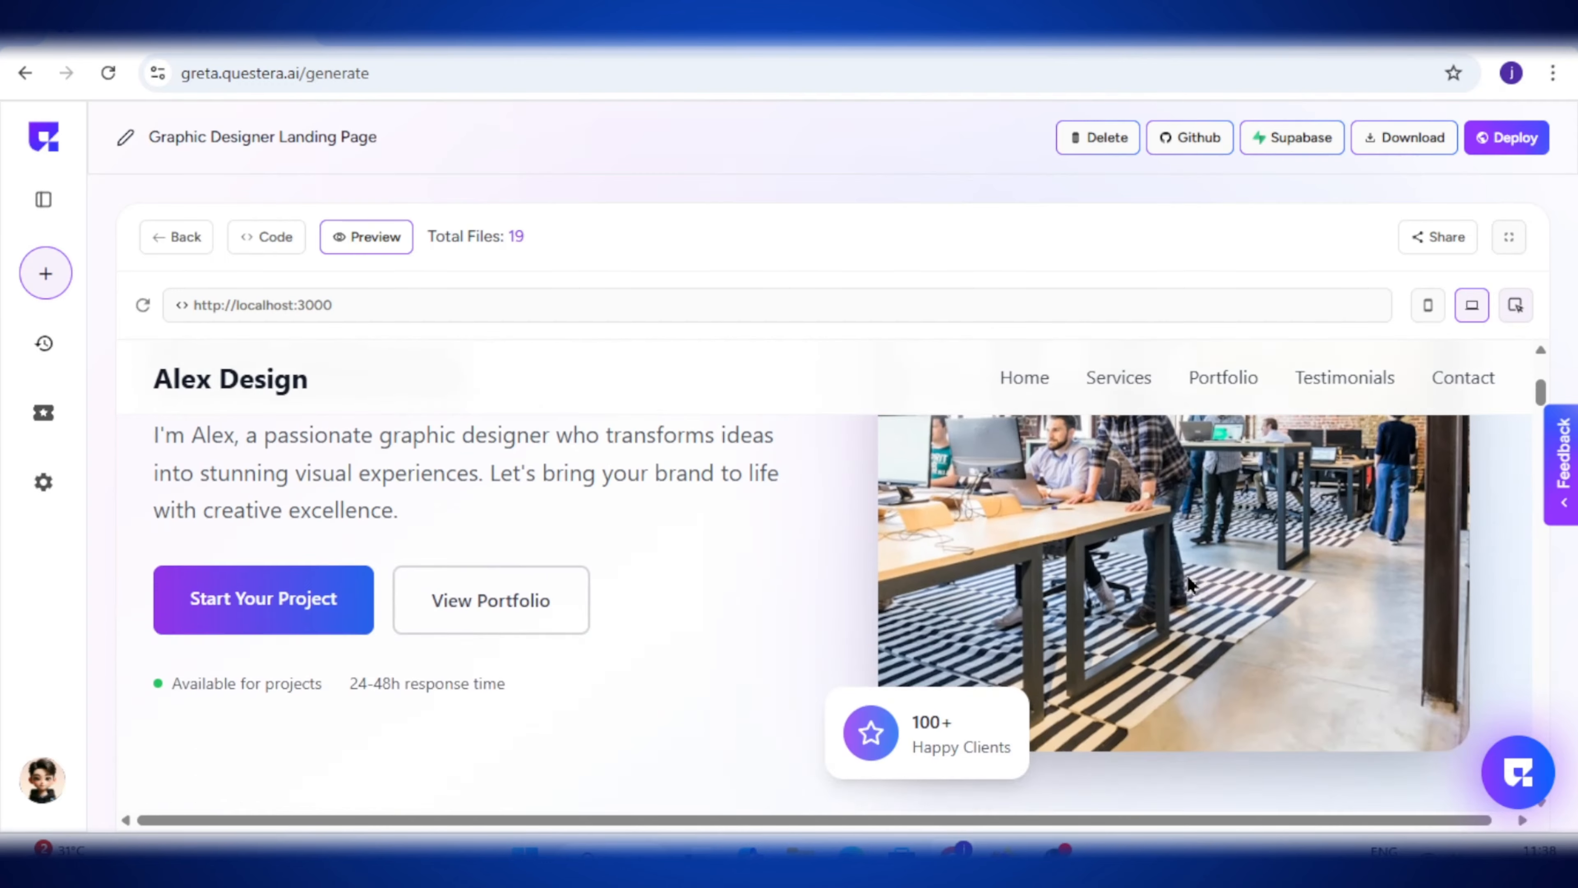
{"action": "scroll", "coordinate": [1189, 578], "scroll_direction": "down", "scroll_amount": 6}
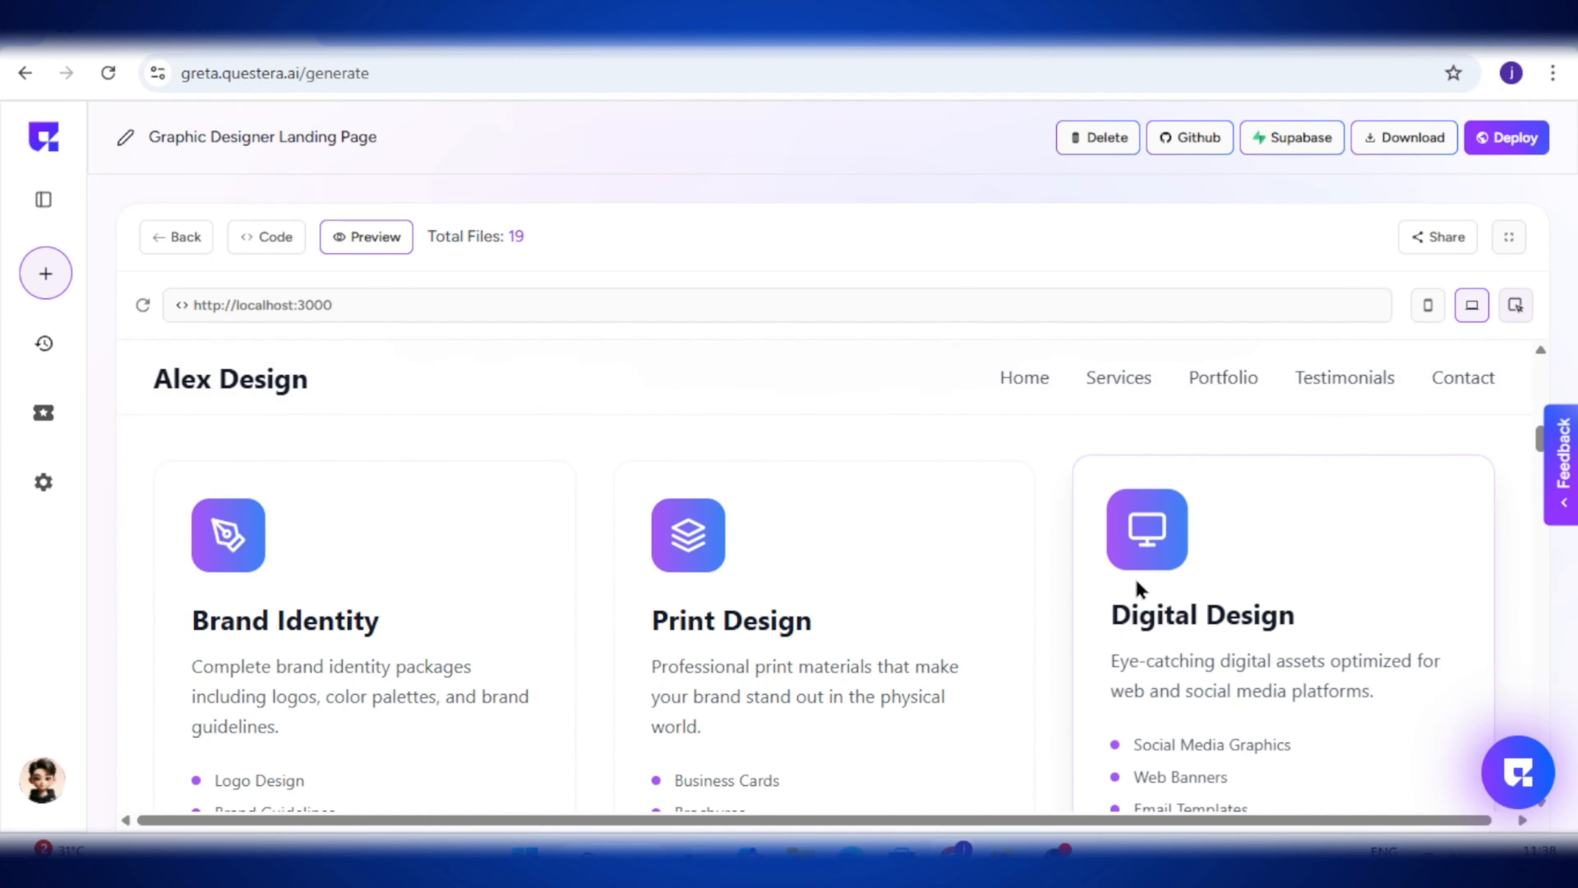
{"action": "scroll", "coordinate": [1138, 591], "scroll_direction": "down", "scroll_amount": 3}
{"action": "scroll", "coordinate": [955, 554], "scroll_direction": "down", "scroll_amount": 8}
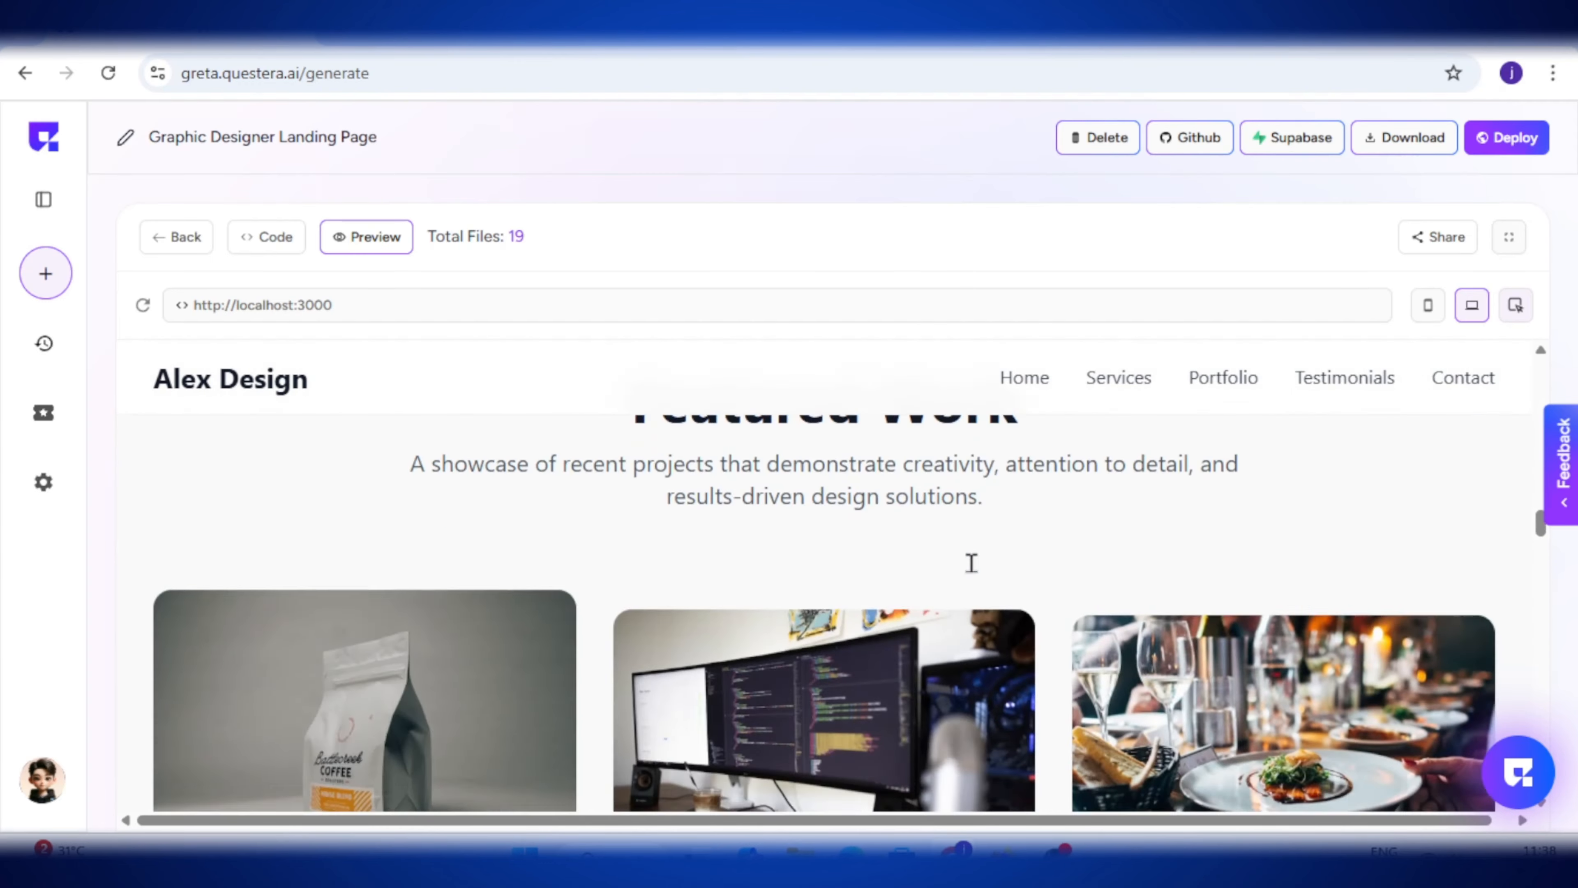
{"action": "scroll", "coordinate": [973, 565], "scroll_direction": "down", "scroll_amount": 5}
{"action": "scroll", "coordinate": [925, 655], "scroll_direction": "down", "scroll_amount": 8}
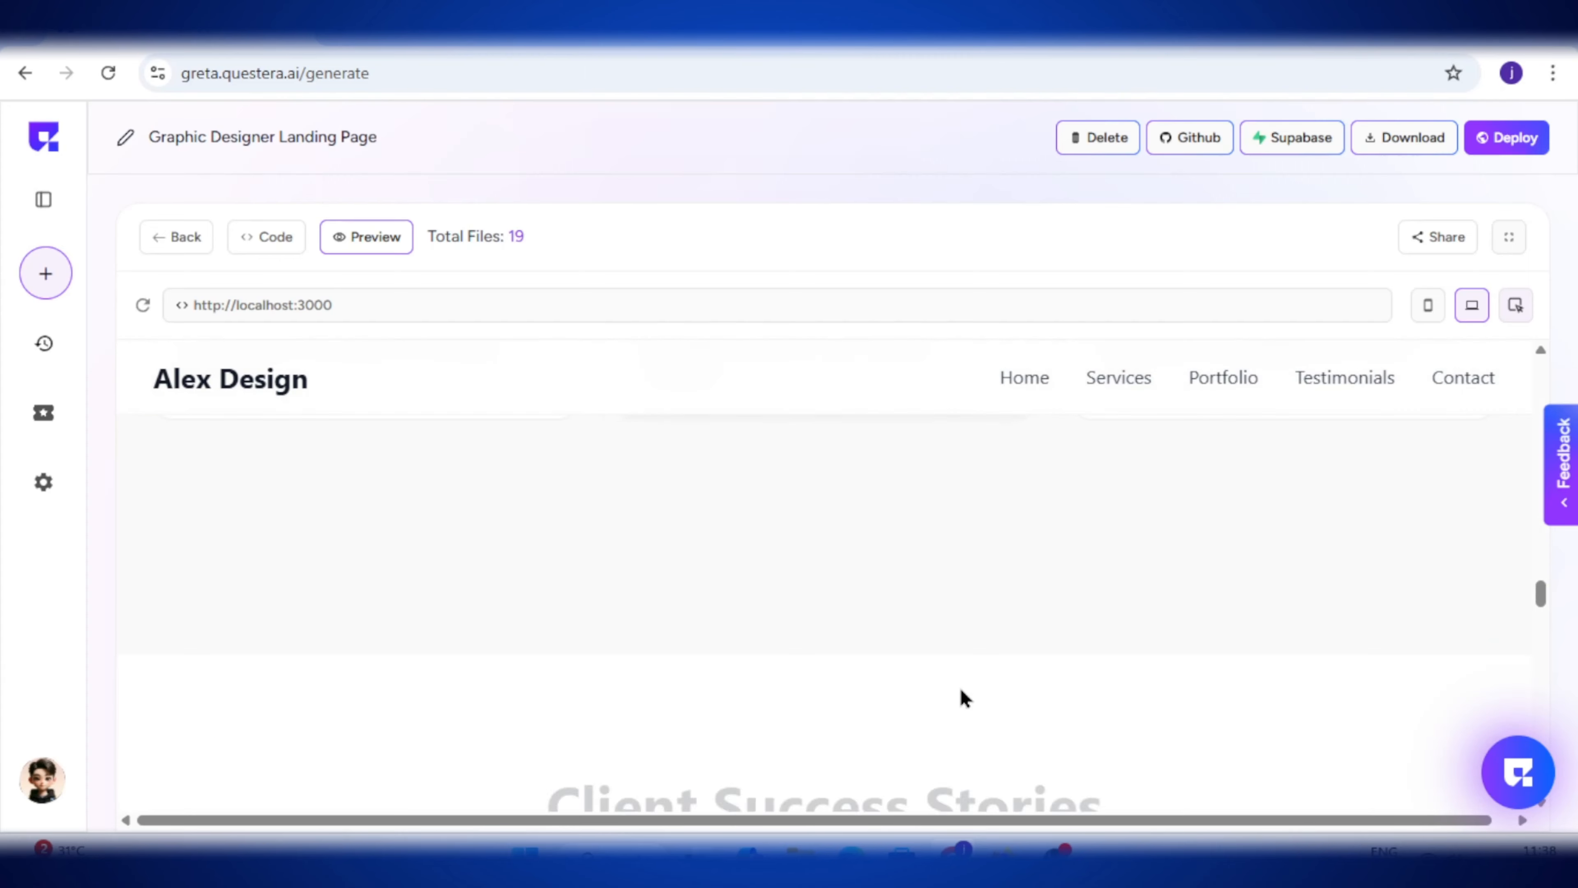
{"action": "scroll", "coordinate": [964, 690], "scroll_direction": "down", "scroll_amount": 10}
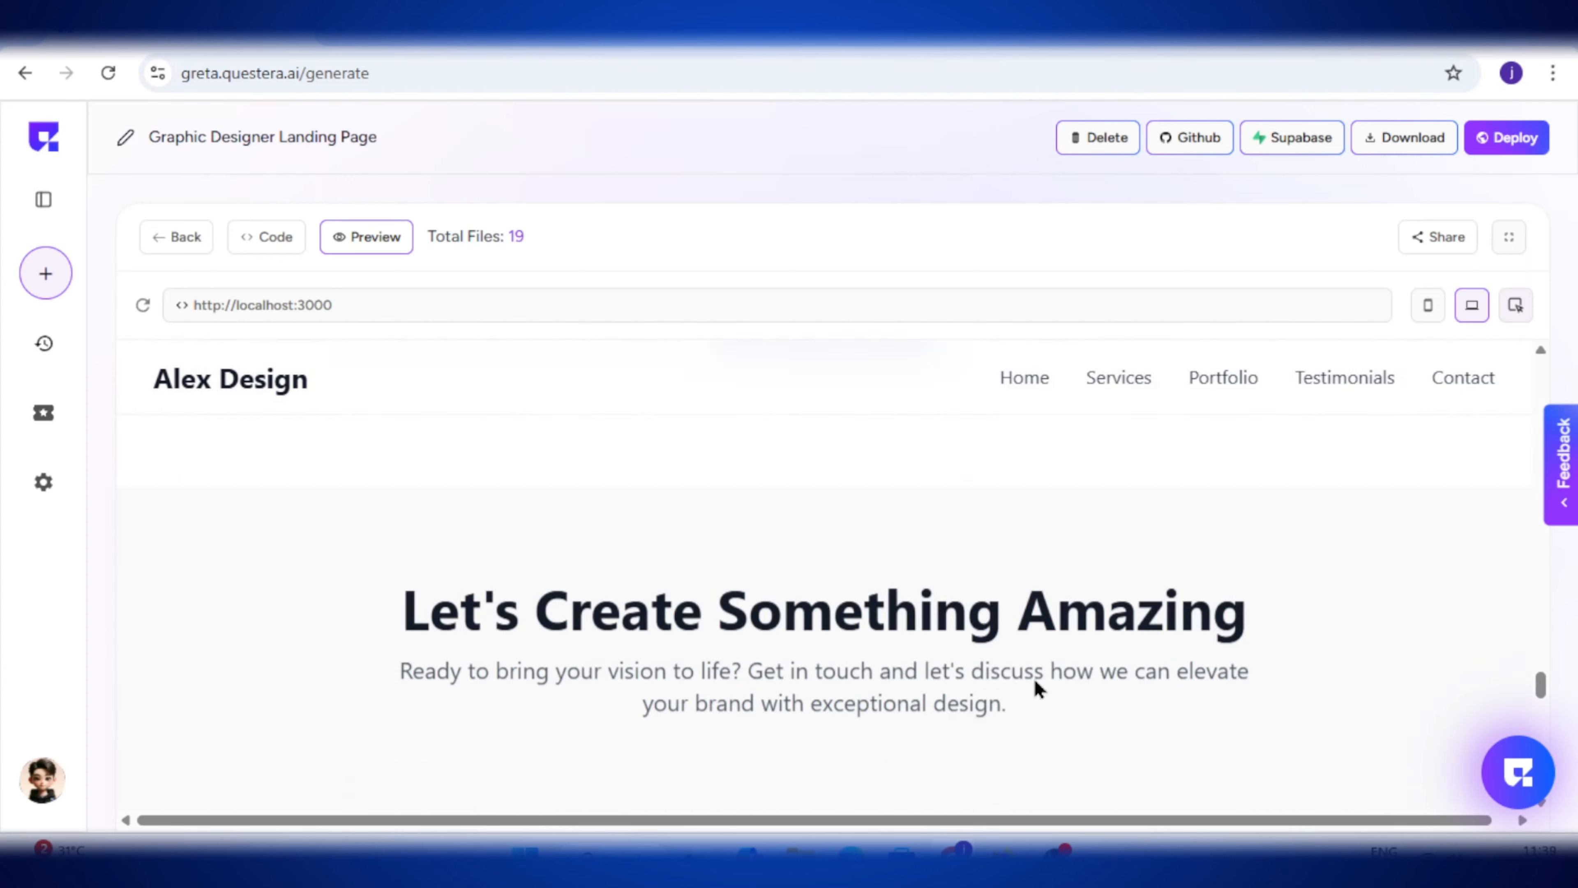
{"action": "scroll", "coordinate": [1035, 682], "scroll_direction": "down", "scroll_amount": 8}
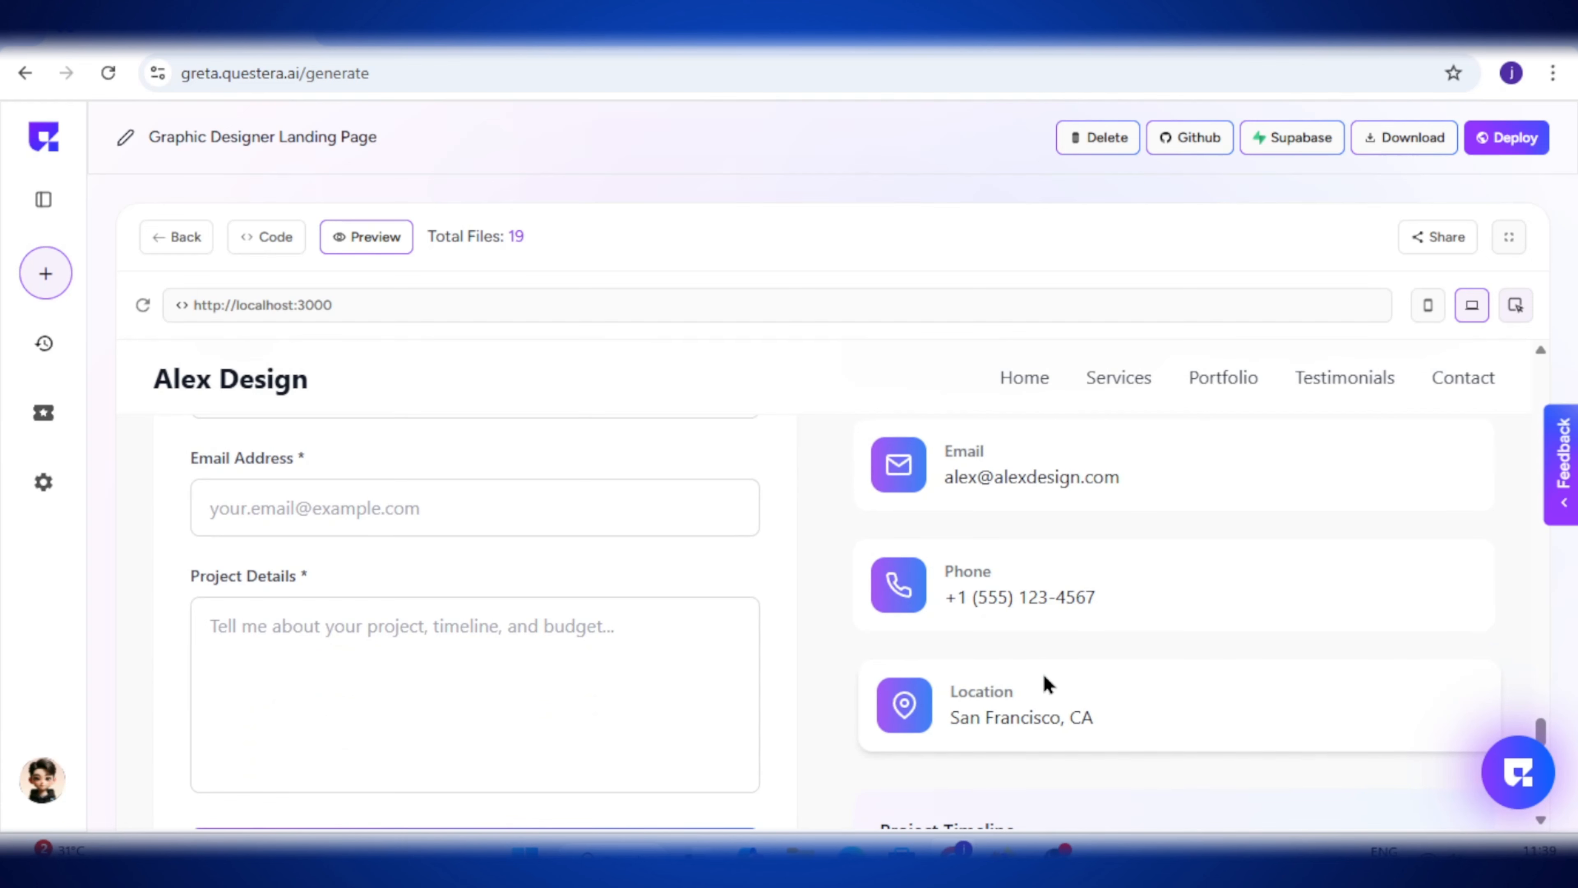
{"action": "scroll", "coordinate": [1074, 629], "scroll_direction": "down", "scroll_amount": 4}
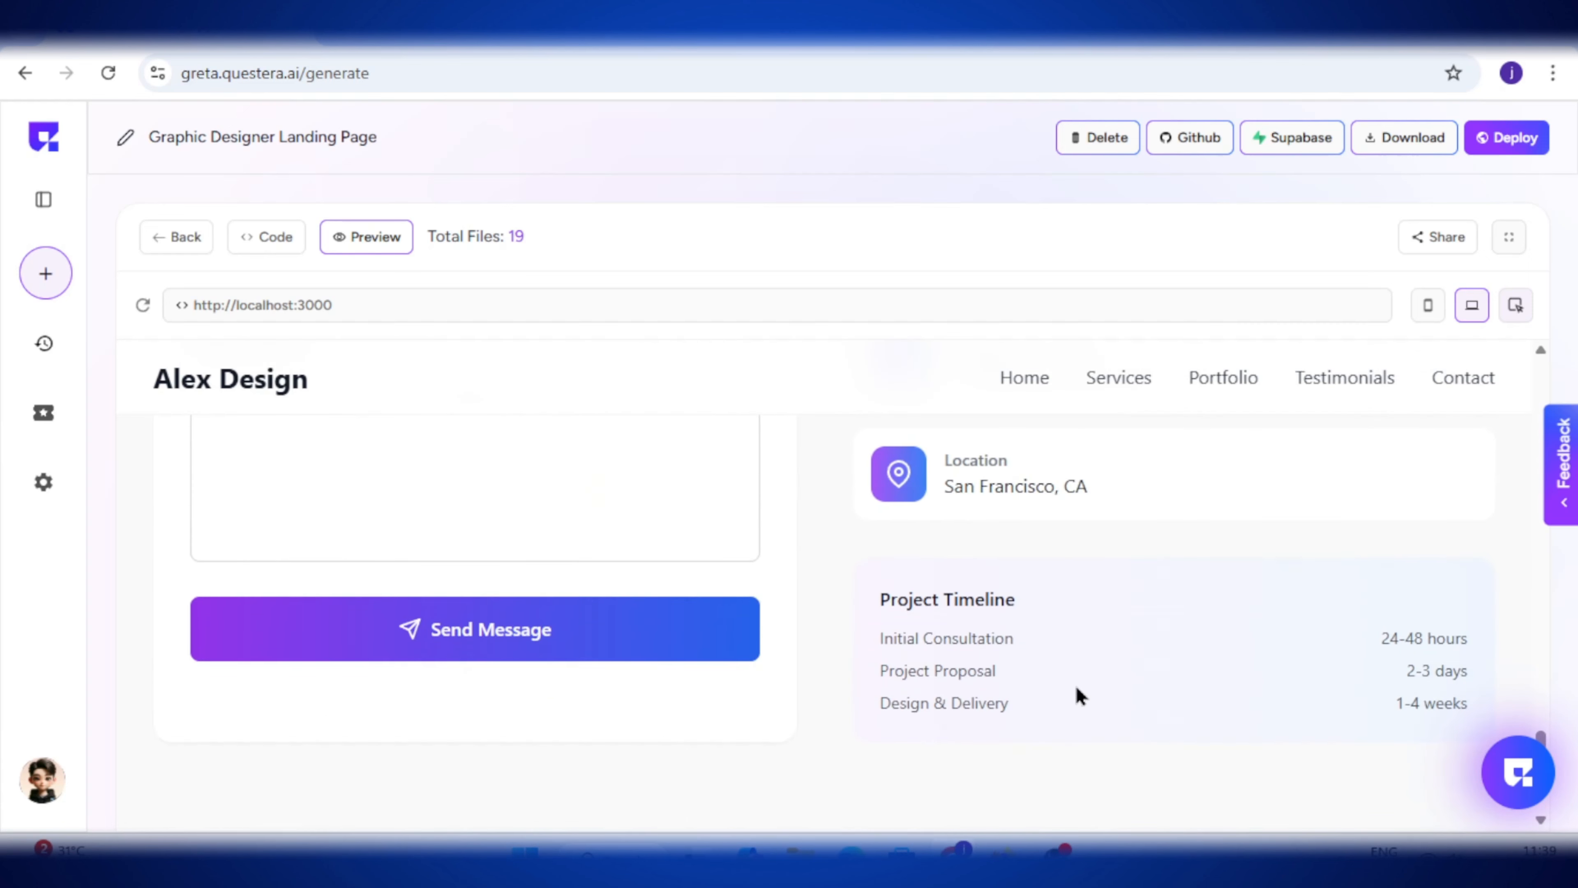
{"action": "scroll", "coordinate": [1073, 712], "scroll_direction": "down", "scroll_amount": 10}
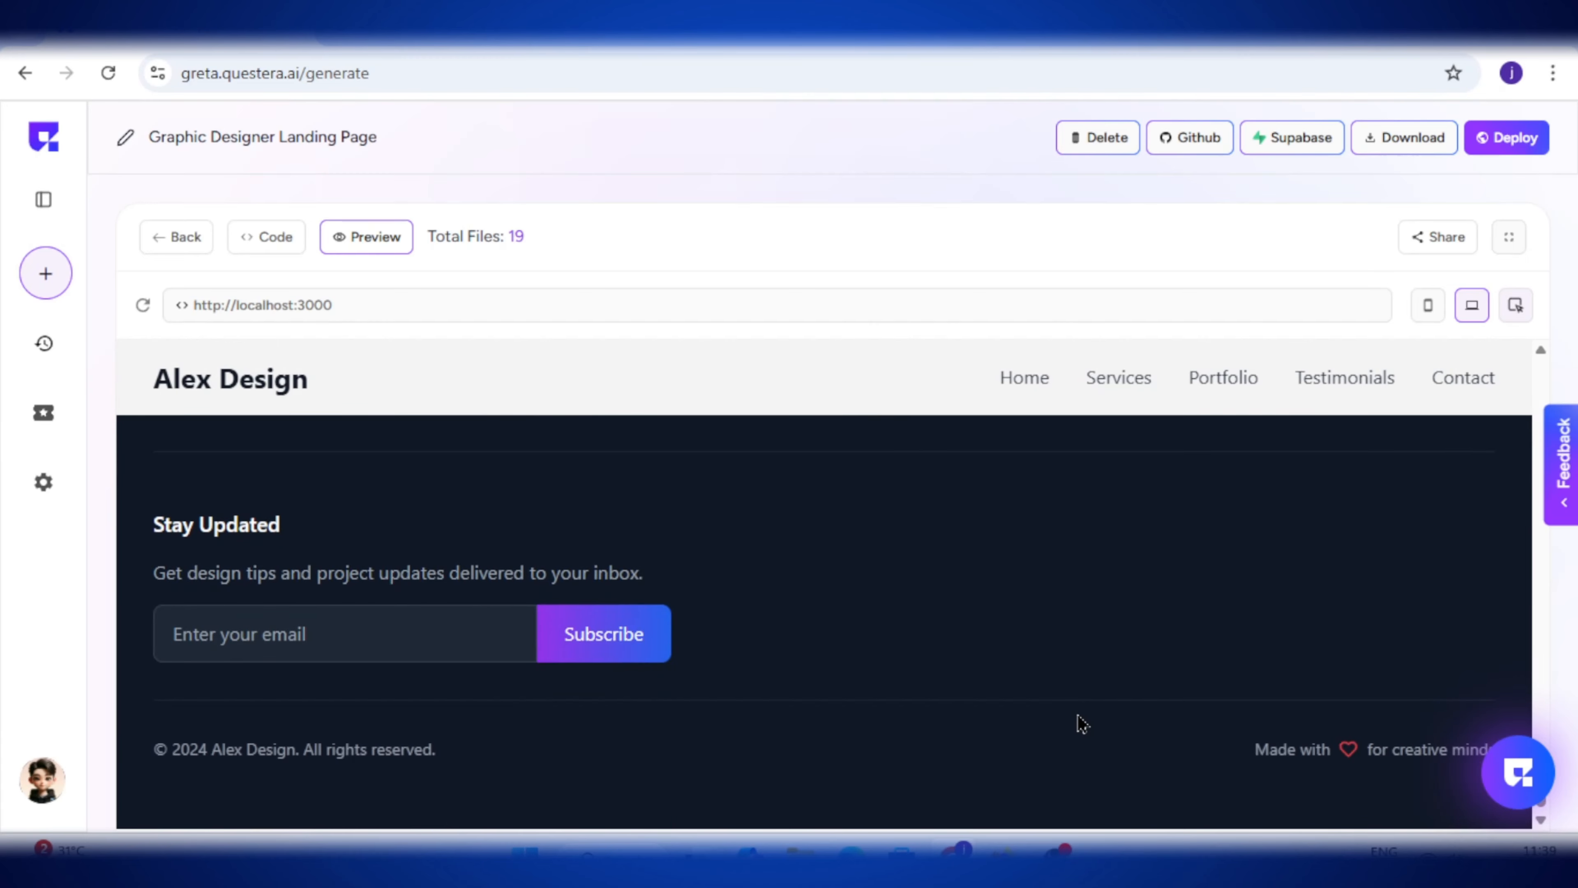
{"action": "scroll", "coordinate": [1079, 715], "scroll_direction": "down", "scroll_amount": 1}
Review the landing page preview from the footer back up to the hero, and test its Services navigation link.
{"action": "scroll", "coordinate": [1043, 709], "scroll_direction": "up", "scroll_amount": 8}
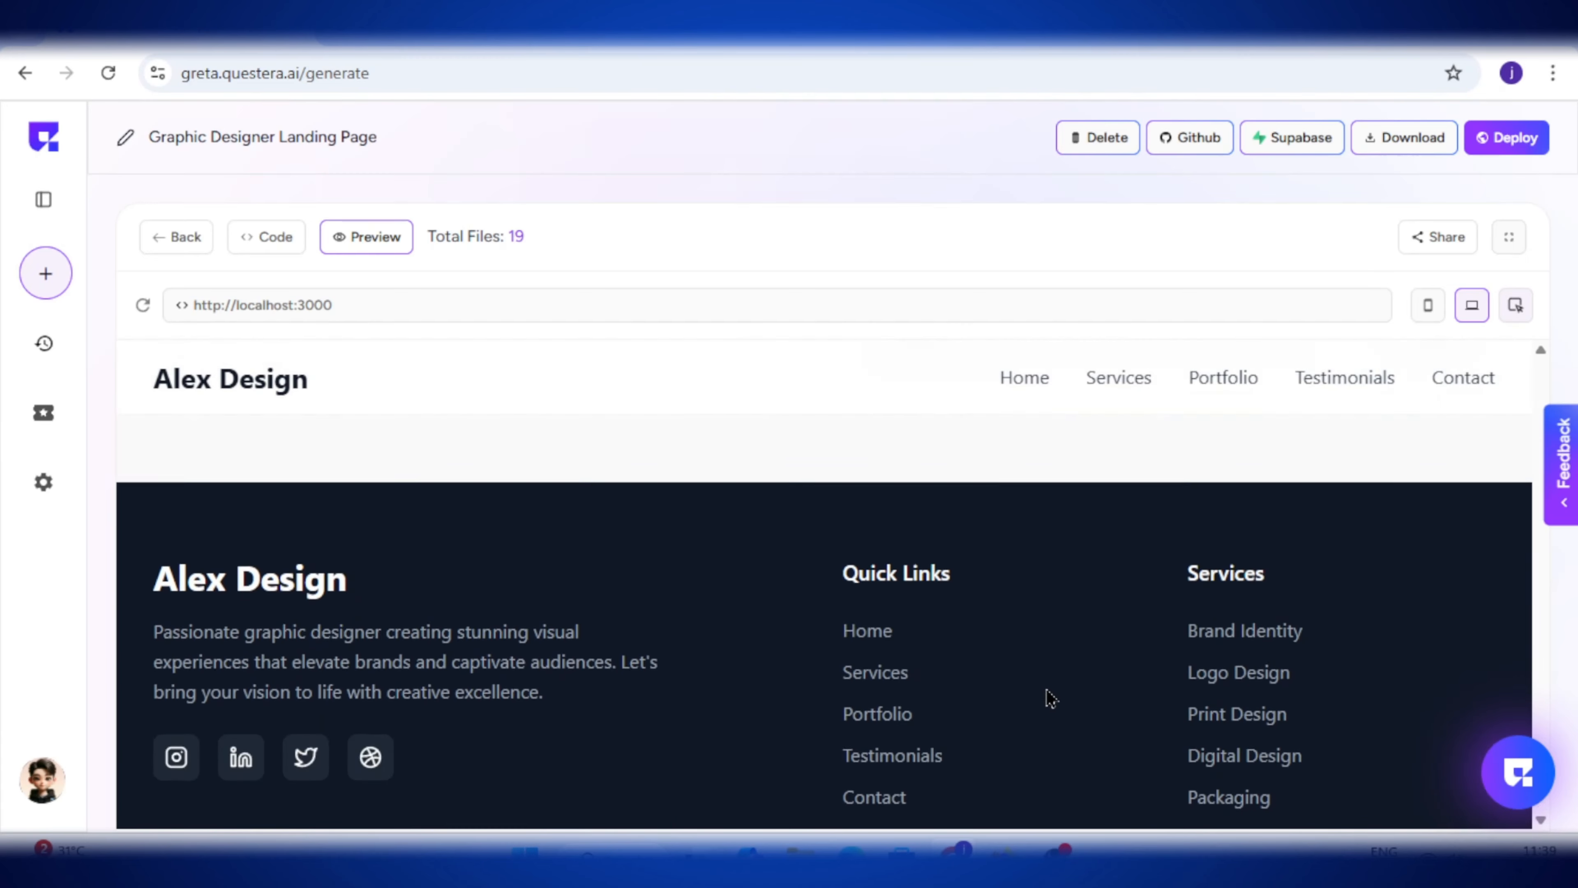
{"action": "scroll", "coordinate": [1056, 640], "scroll_direction": "down", "scroll_amount": 3}
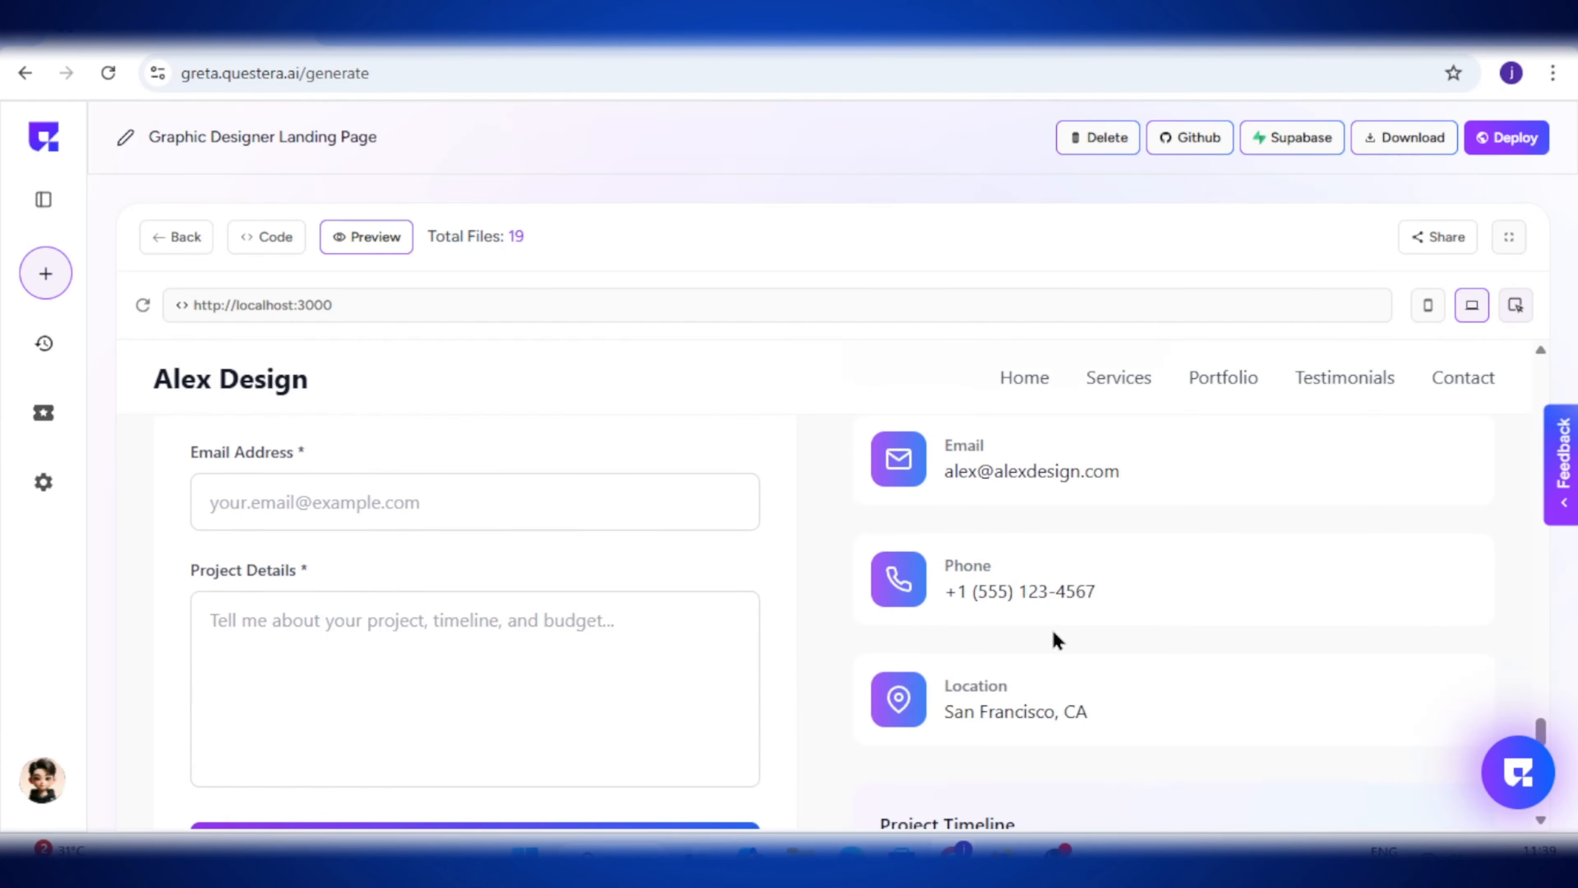
{"action": "scroll", "coordinate": [1054, 638], "scroll_direction": "up", "scroll_amount": 5}
{"action": "scroll", "coordinate": [1054, 634], "scroll_direction": "up", "scroll_amount": 10}
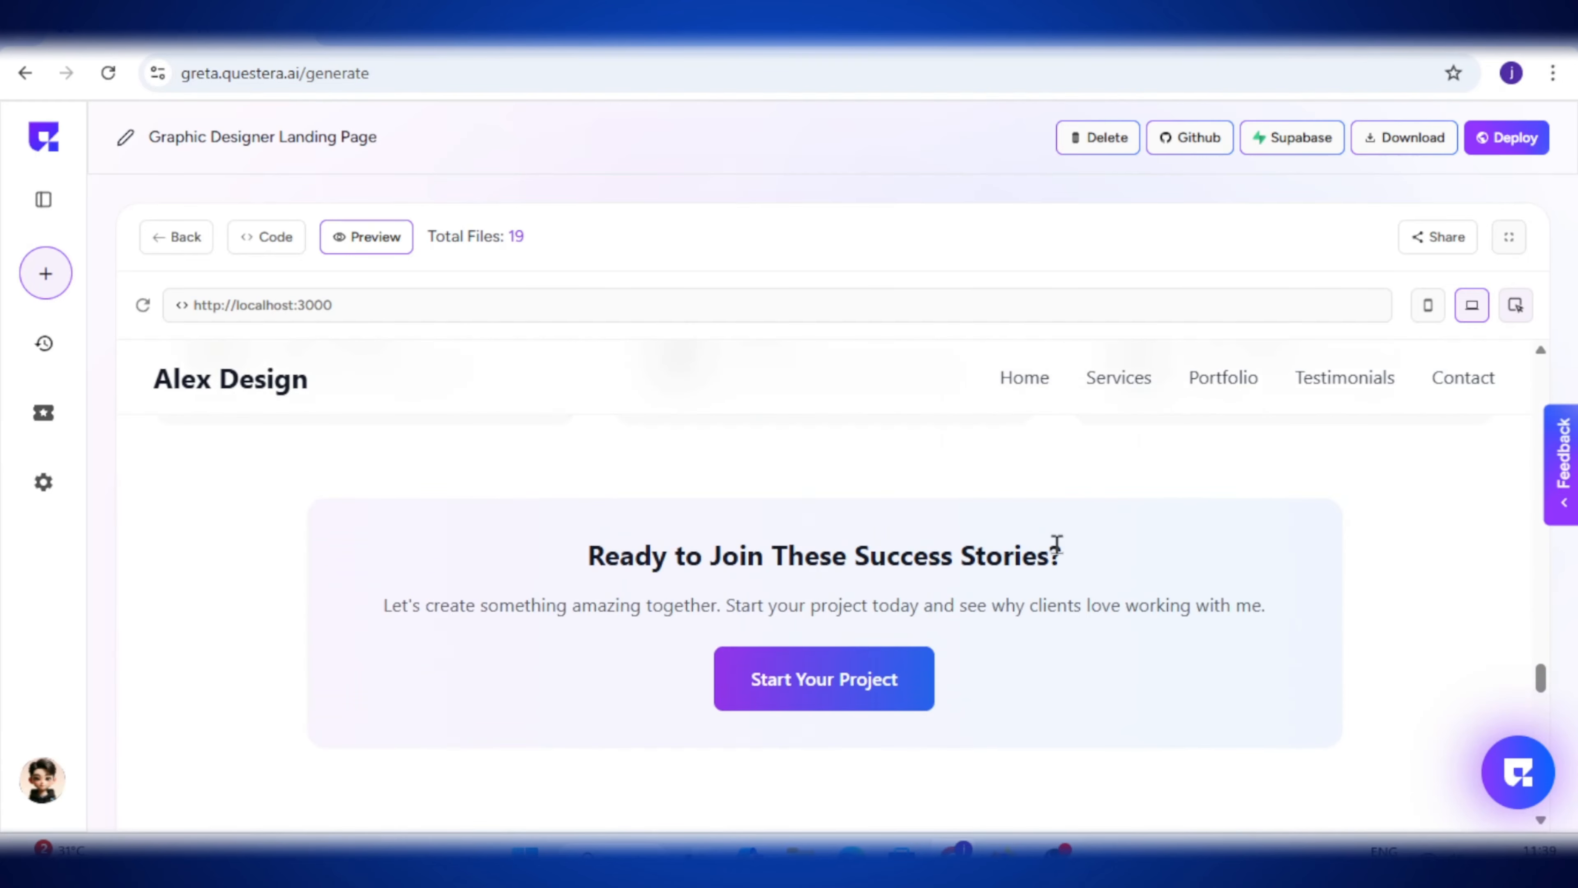
{"action": "scroll", "coordinate": [1059, 547], "scroll_direction": "up", "scroll_amount": 12}
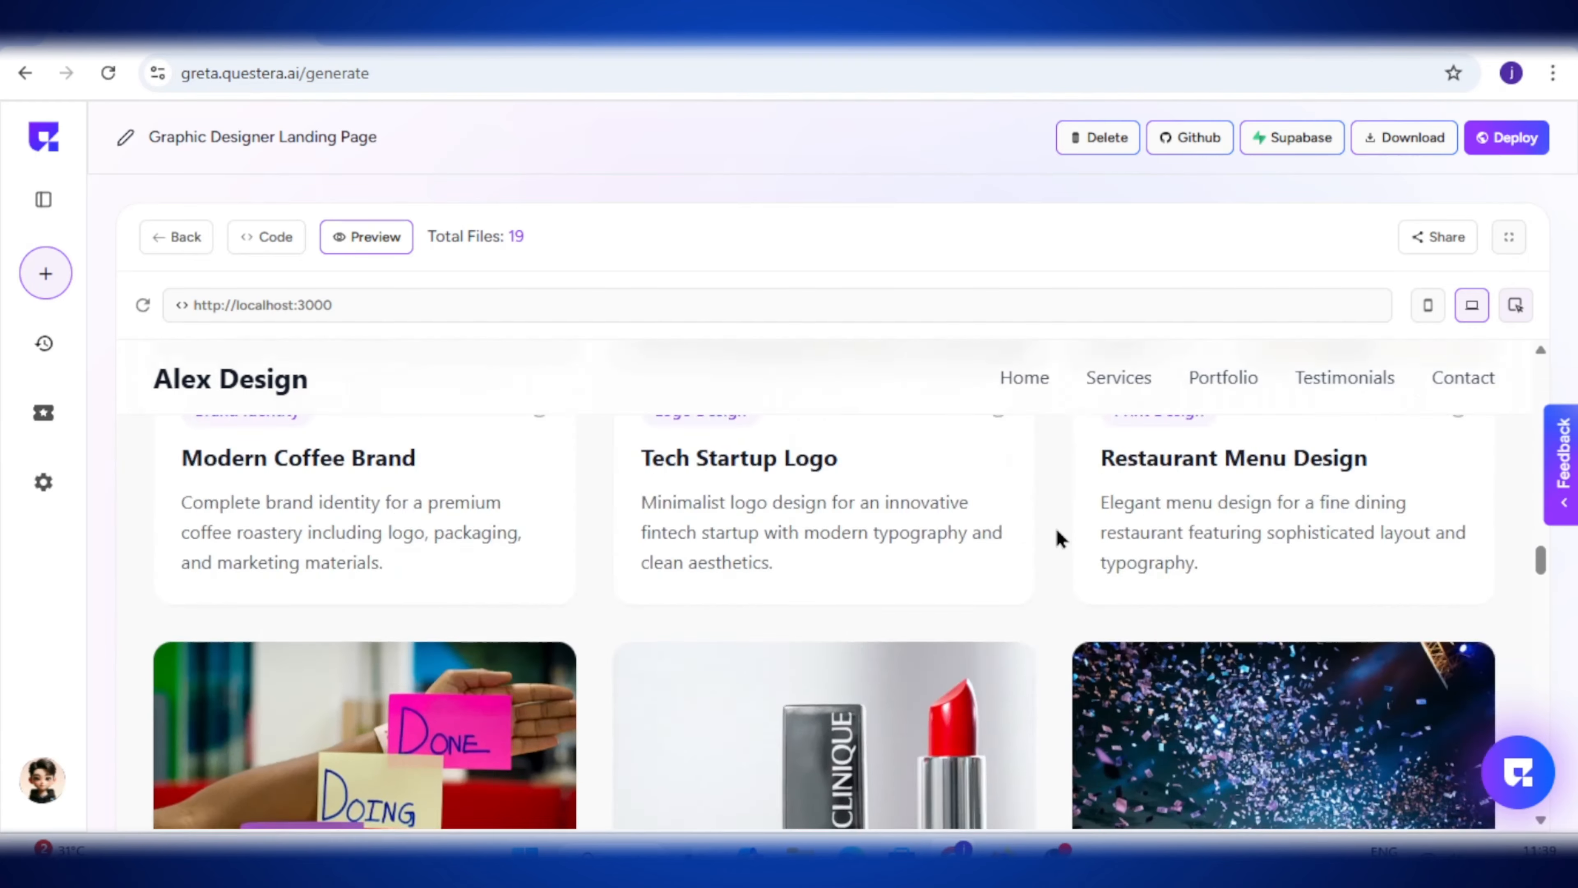
{"action": "scroll", "coordinate": [1063, 525], "scroll_direction": "up", "scroll_amount": 12}
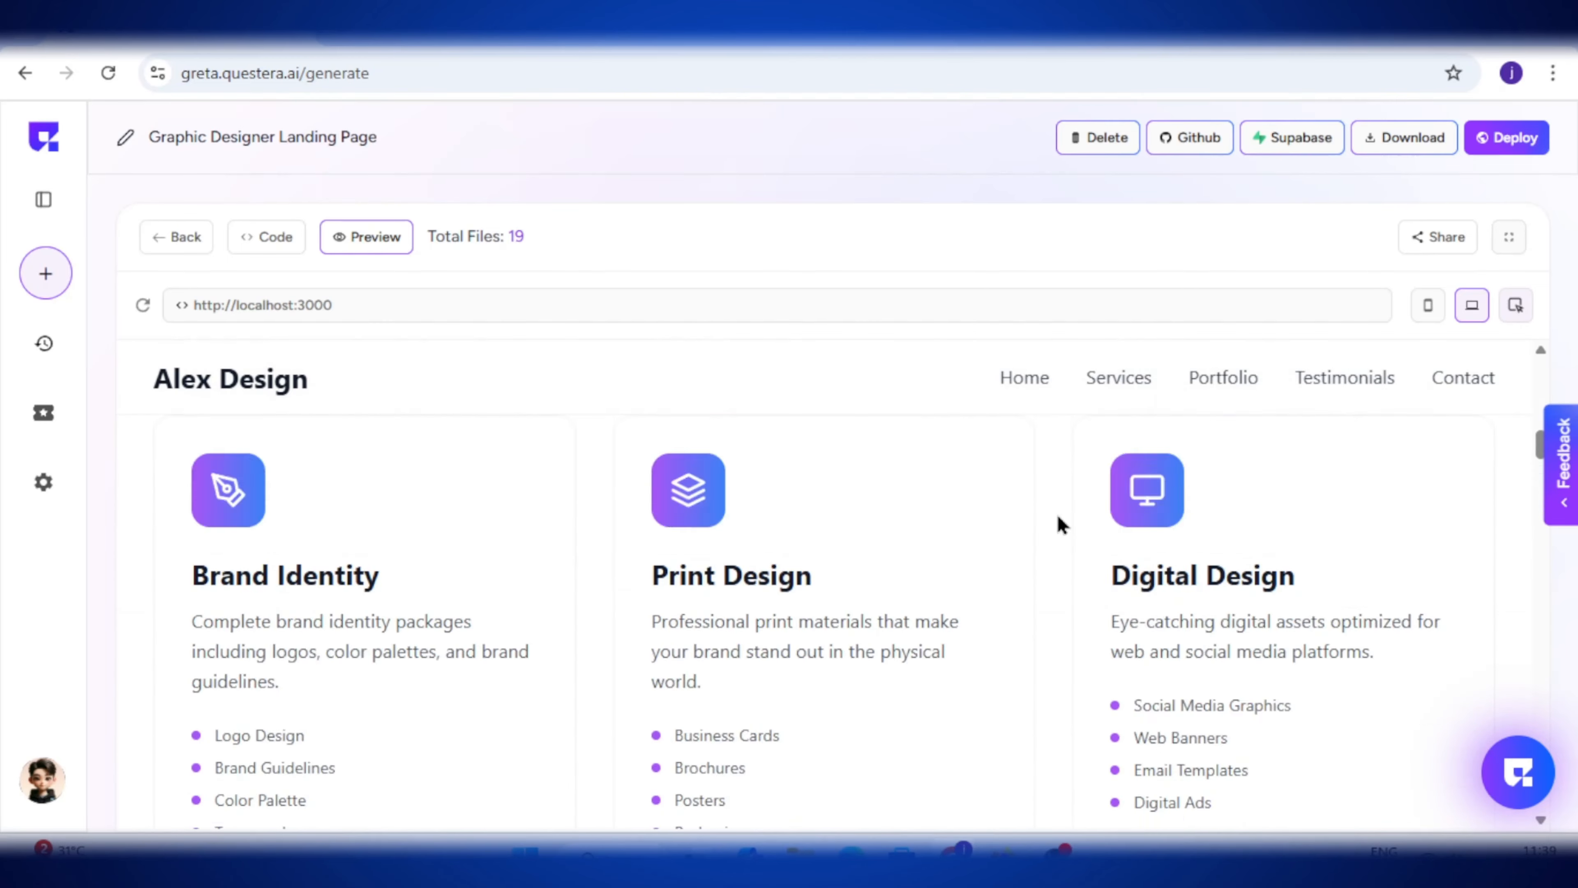
{"action": "scroll", "coordinate": [1060, 524], "scroll_direction": "up", "scroll_amount": 4}
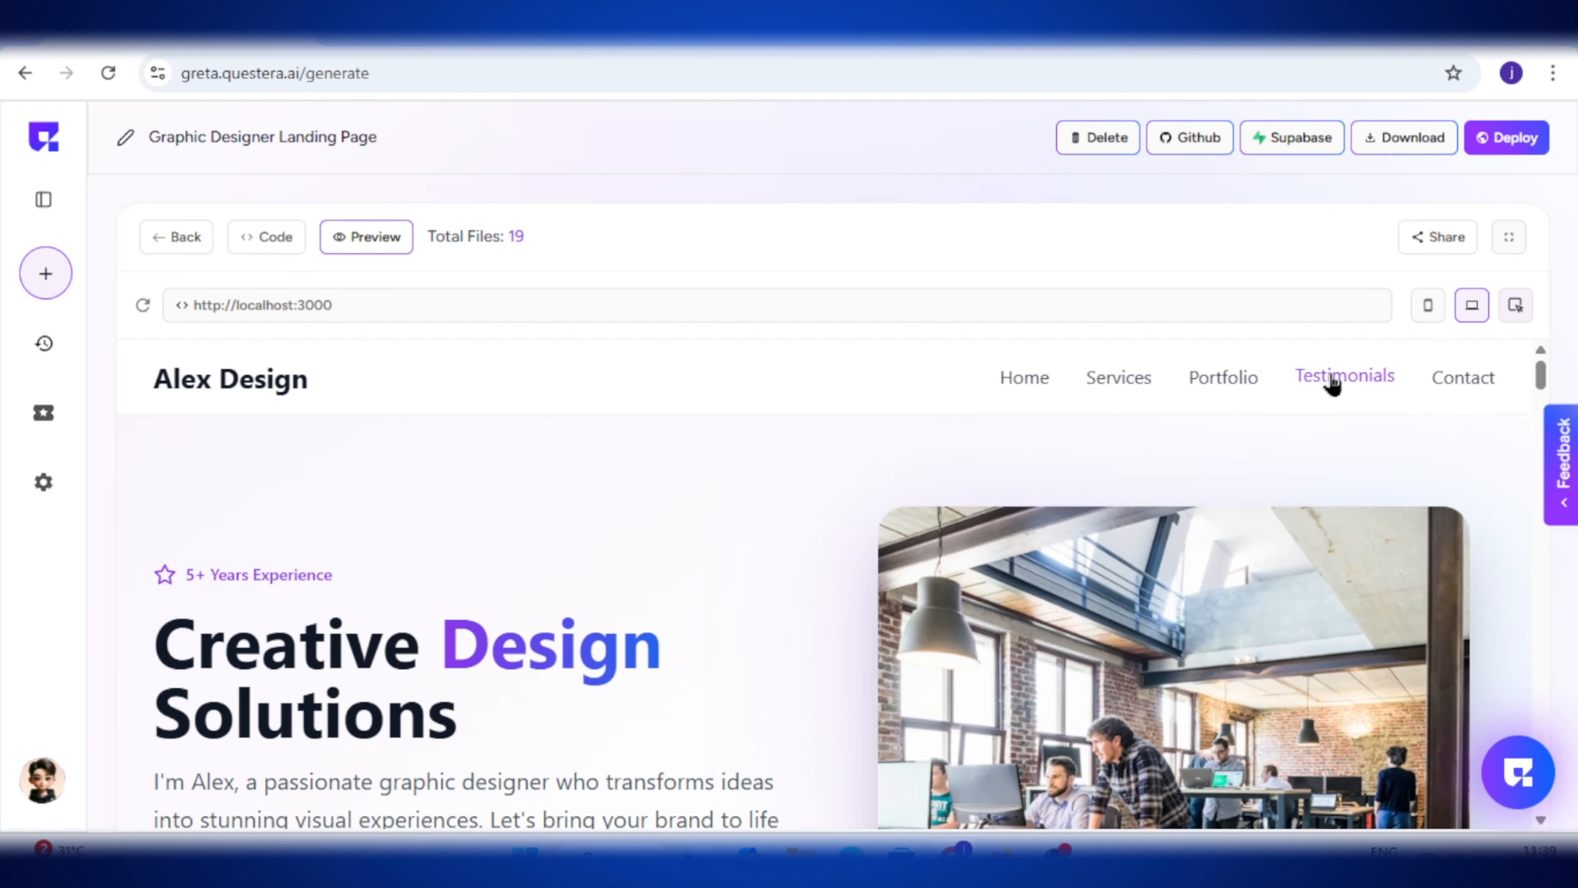
{"action": "left_click", "coordinate": [1119, 390]}
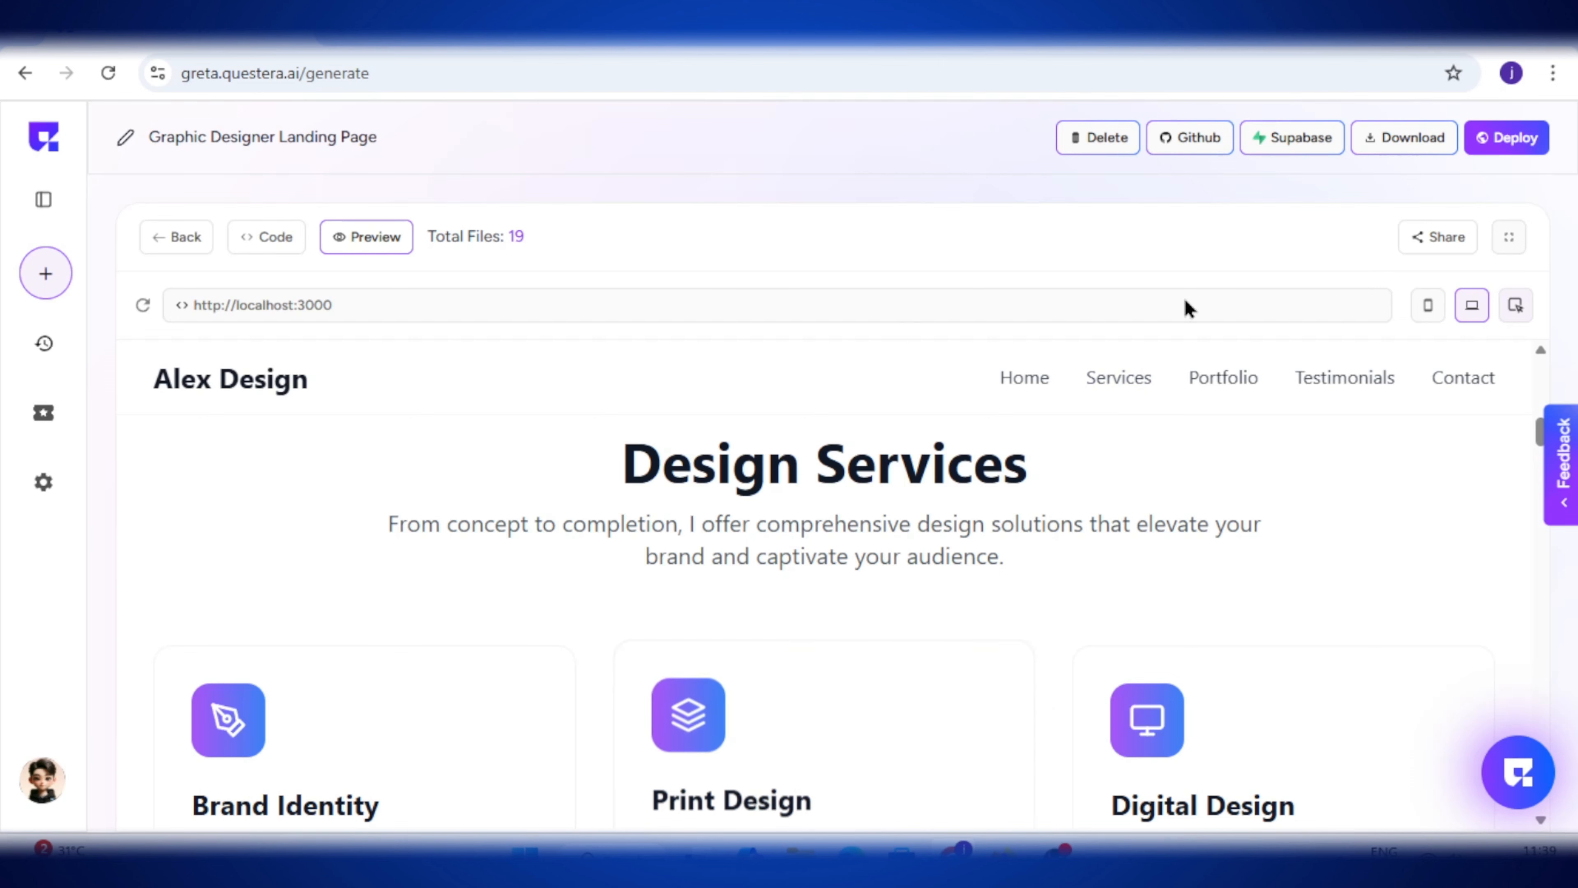
Deploy the landing page to Netlify and dismiss the deployment notice and the social media sharing dialog.
{"action": "left_click", "coordinate": [1456, 249]}
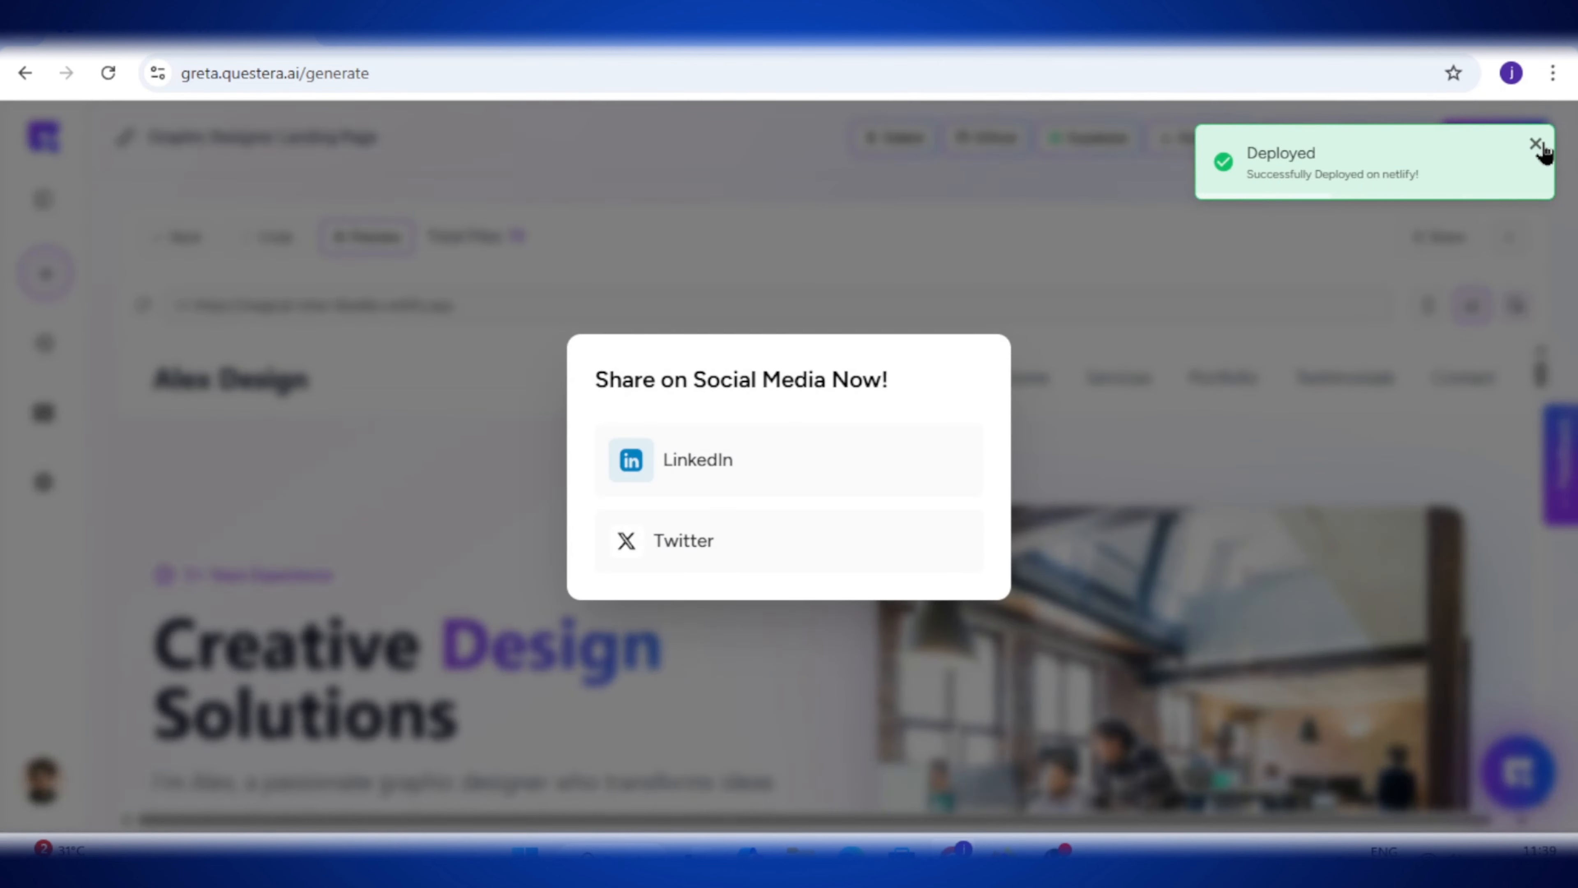
{"action": "left_click", "coordinate": [1539, 148]}
{"action": "left_click", "coordinate": [1125, 532]}
Copy the deployed site's Netlify address and open it in a new browser tab.
{"action": "mouse_move", "coordinate": [486, 307]}
{"action": "left_mouse_down"}
{"action": "mouse_move", "coordinate": [184, 314]}
{"action": "mouse_move", "coordinate": [510, 311]}
{"action": "left_mouse_up"}
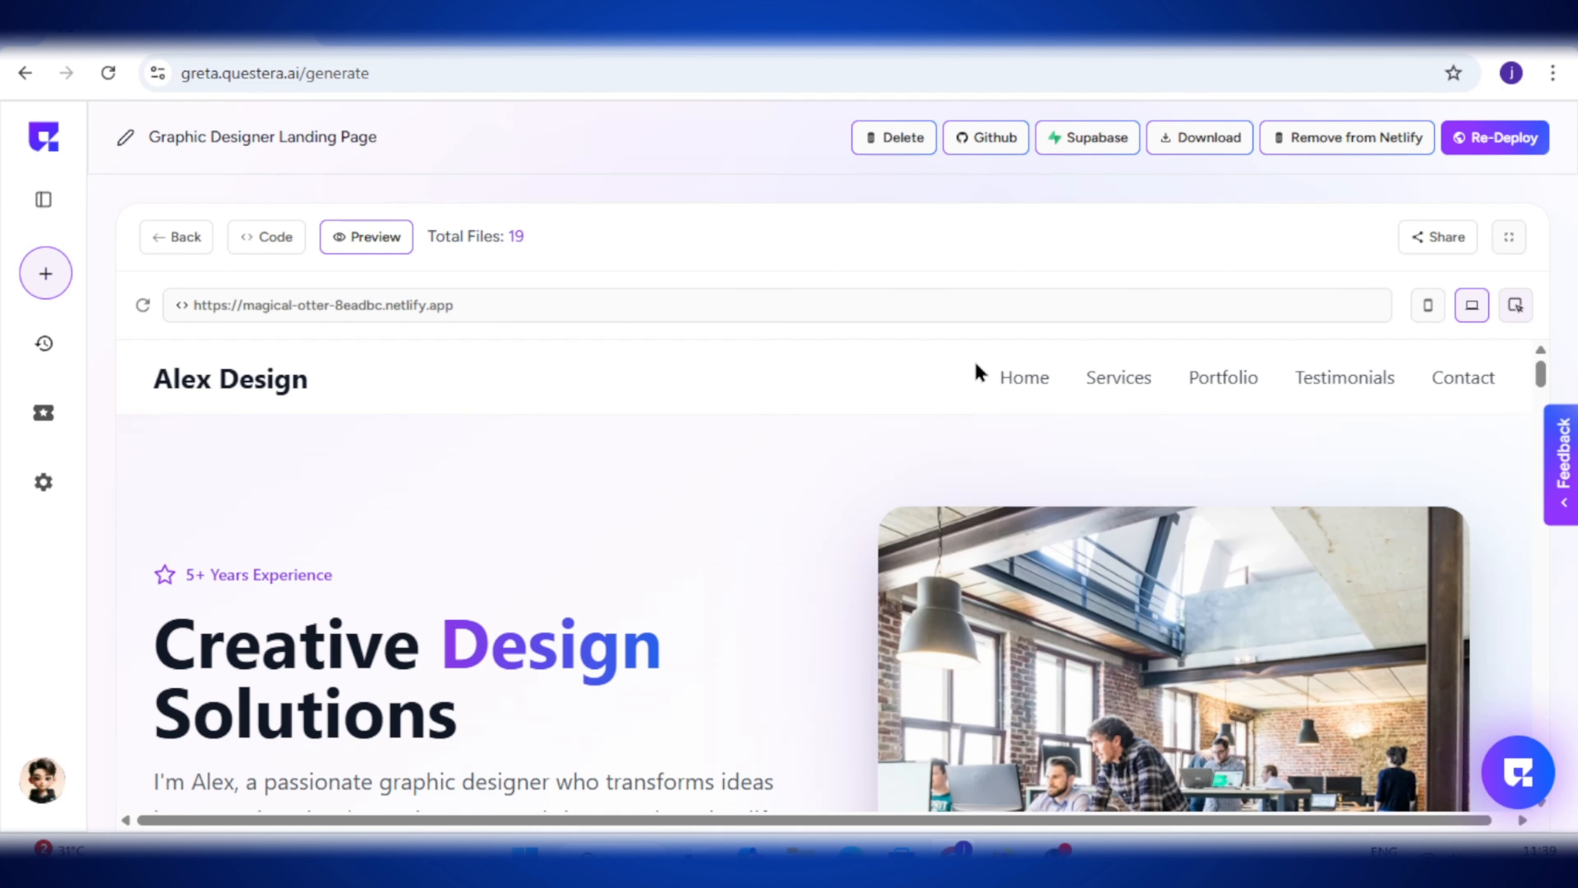
{"action": "left_click_drag", "start_coordinate": [455, 305], "coordinate": [188, 320]}
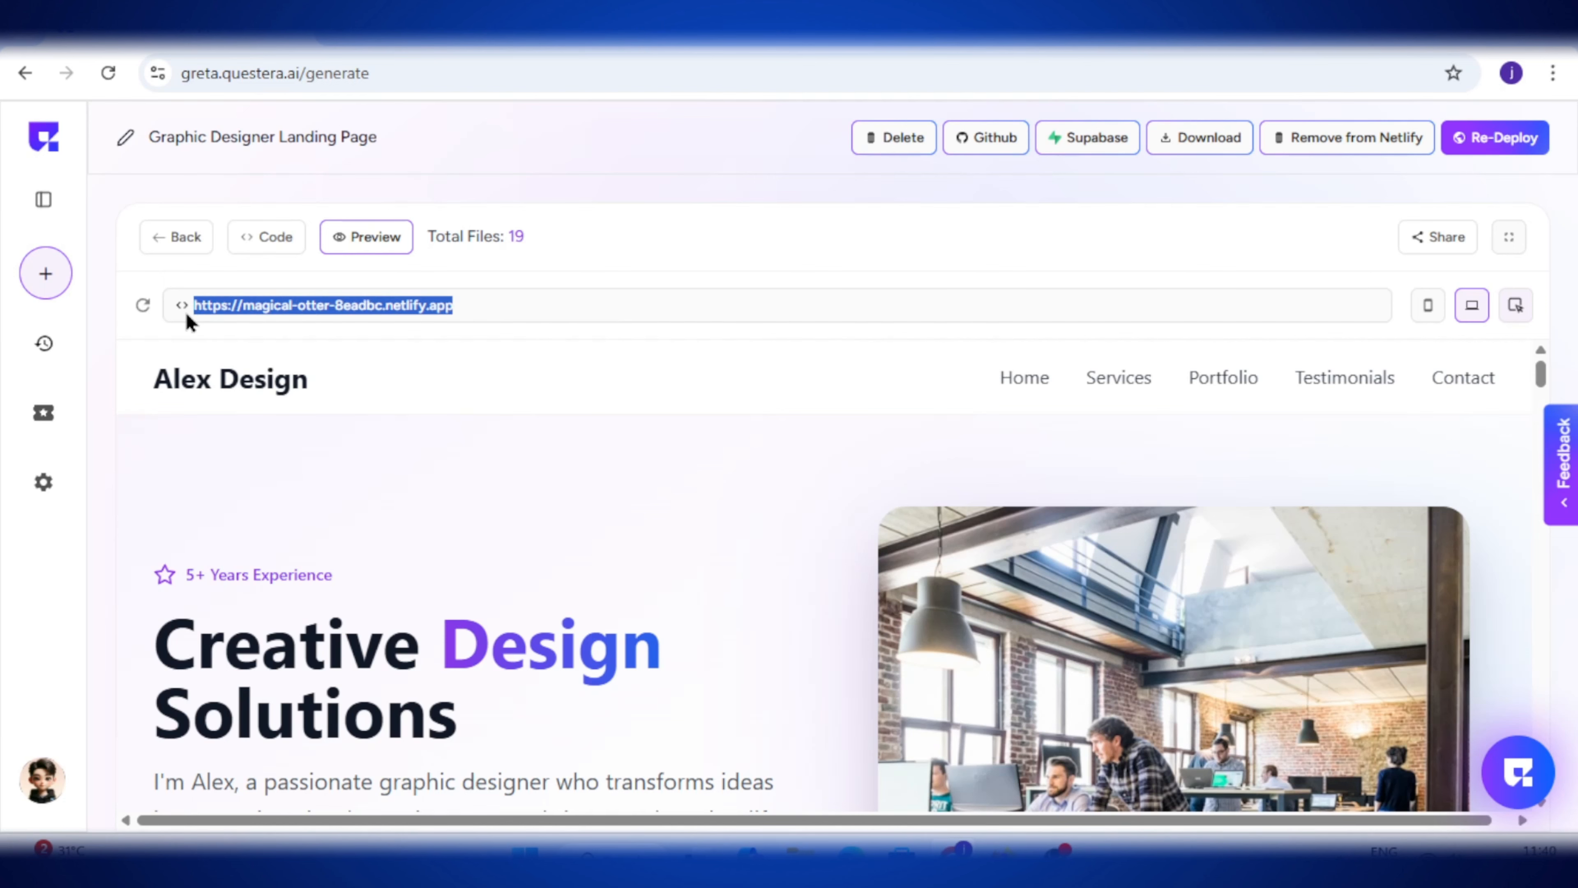
{"action": "key", "text": "ctrl+c"}
{"action": "key", "text": "ctrl+t"}
{"action": "key", "text": "ctrl+v"}
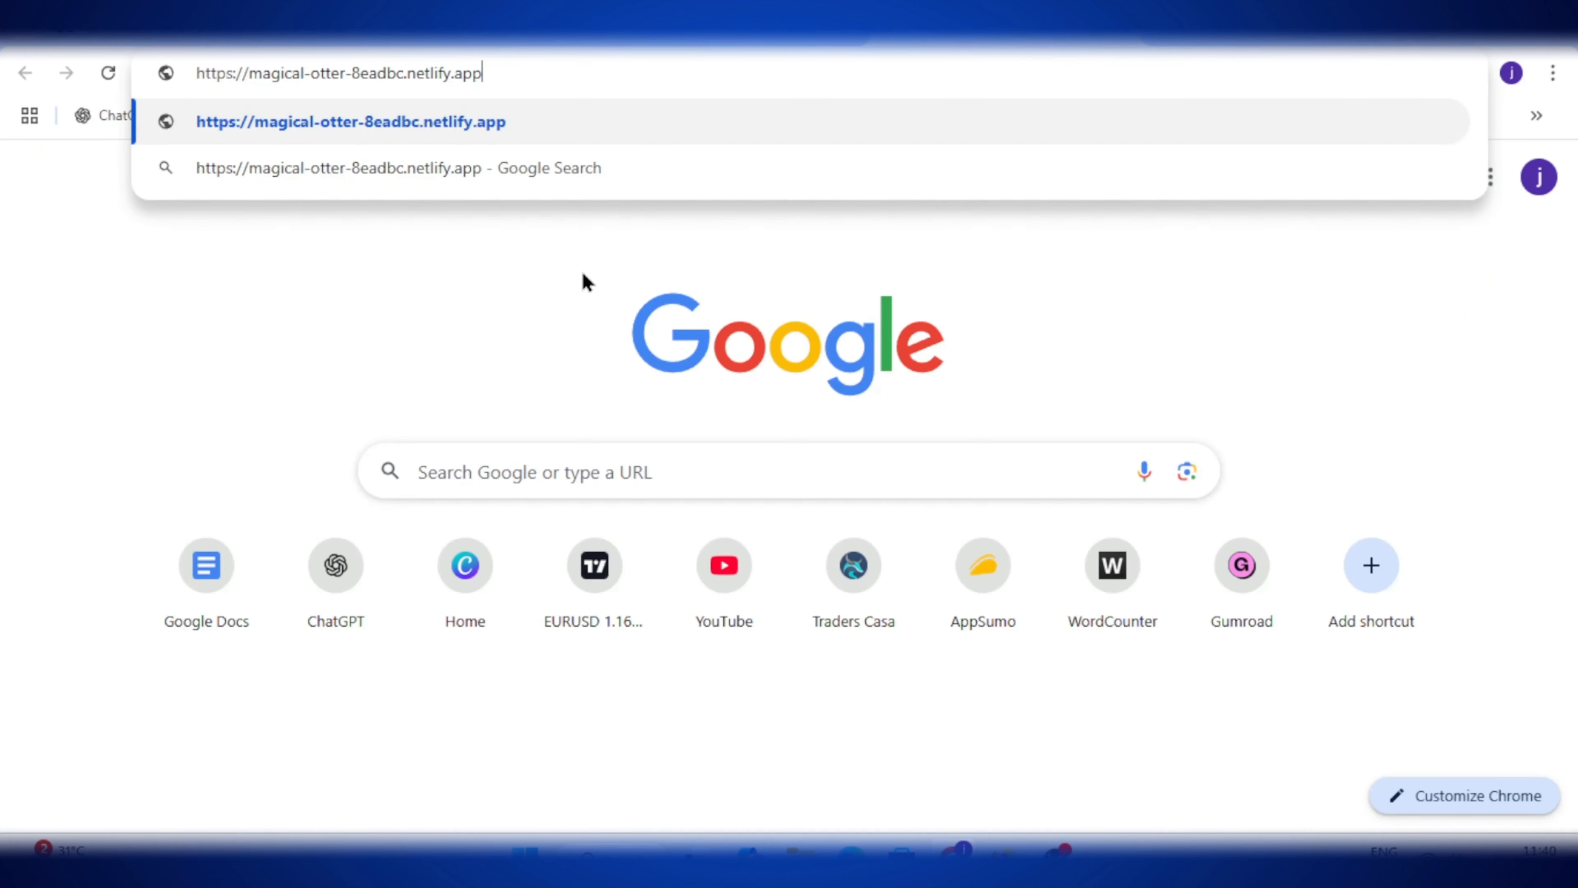
{"action": "key", "text": "Return"}
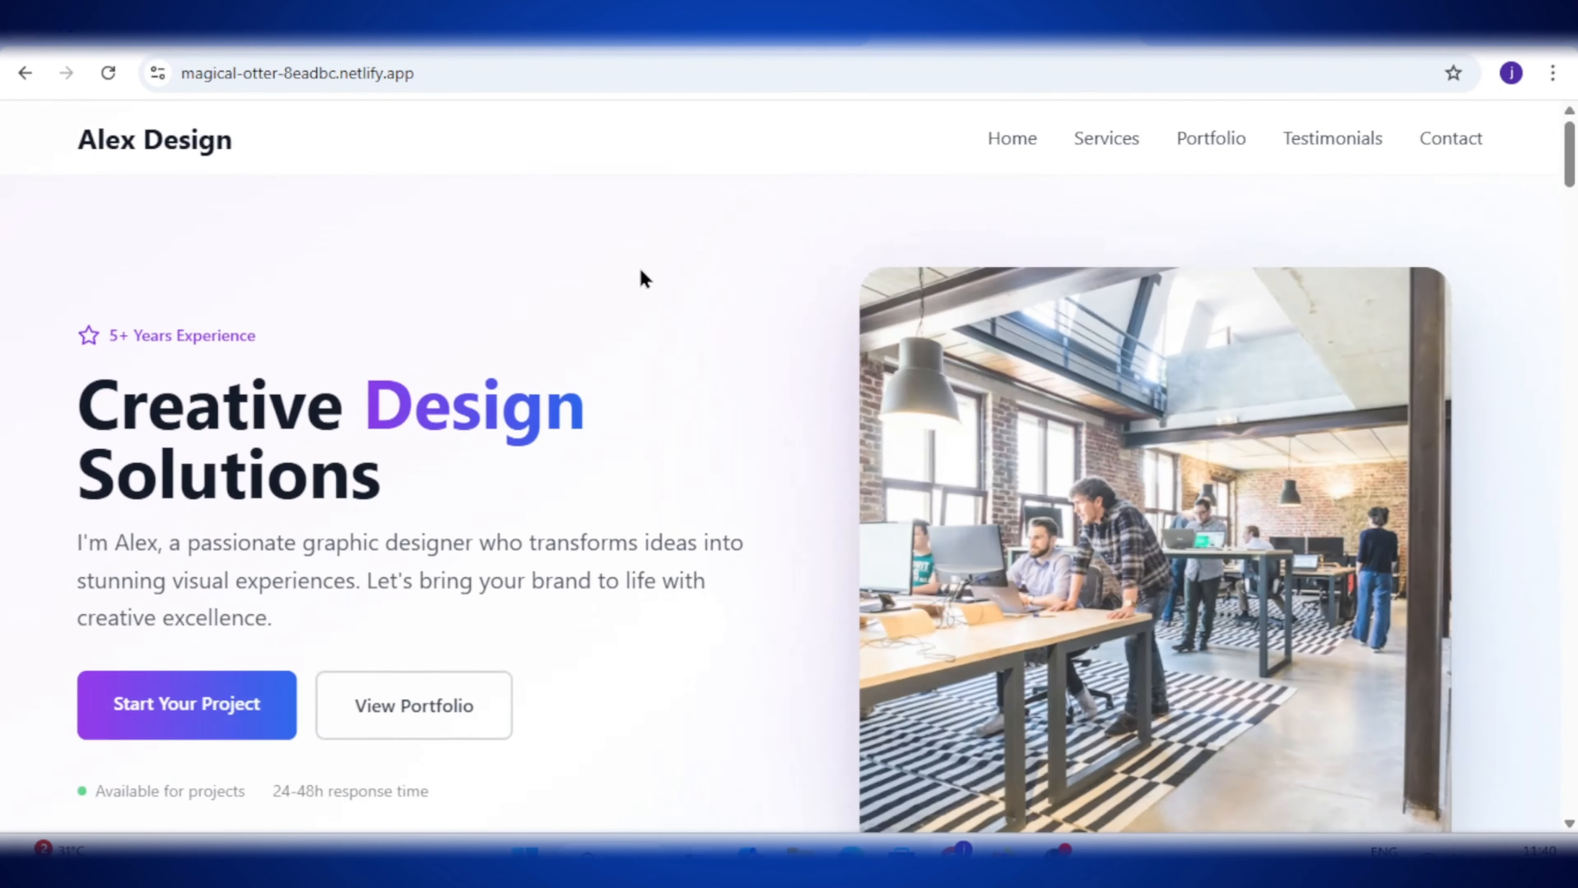
Examine the live site's hero text and the sections down through the portfolio.
{"action": "left_click_drag", "start_coordinate": [1576, 176], "coordinate": [1576, 180]}
{"action": "left_click_drag", "start_coordinate": [253, 478], "coordinate": [767, 490]}
{"action": "left_click_drag", "start_coordinate": [141, 517], "coordinate": [725, 521]}
{"action": "left_click", "coordinate": [611, 517]}
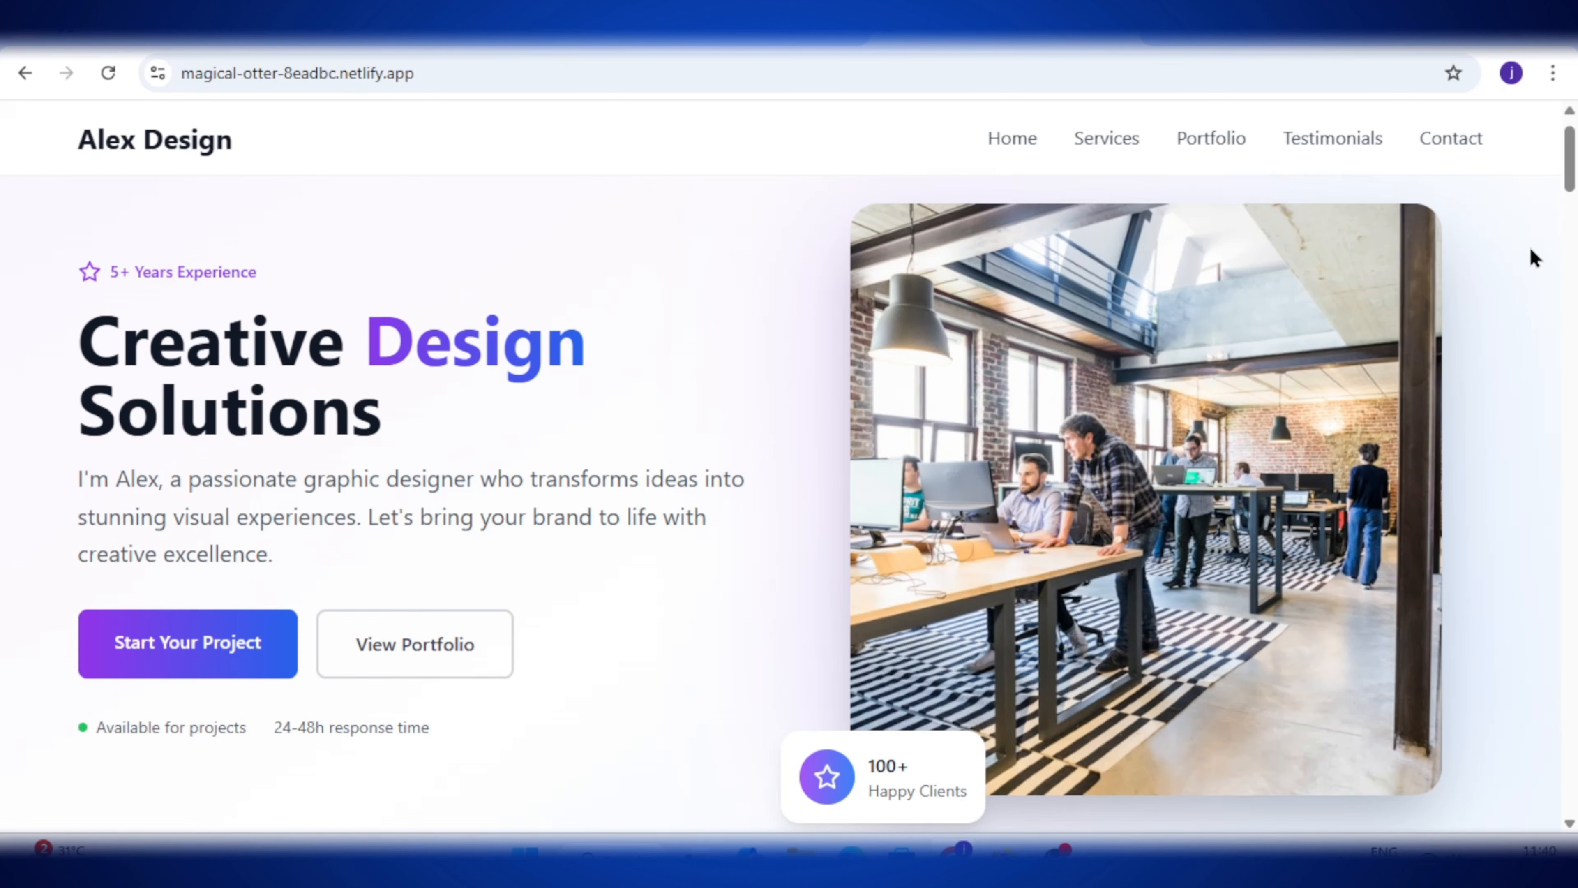
{"action": "left_click_drag", "start_coordinate": [1569, 176], "coordinate": [1568, 443]}
{"action": "left_click_drag", "start_coordinate": [1569, 443], "coordinate": [1568, 453]}
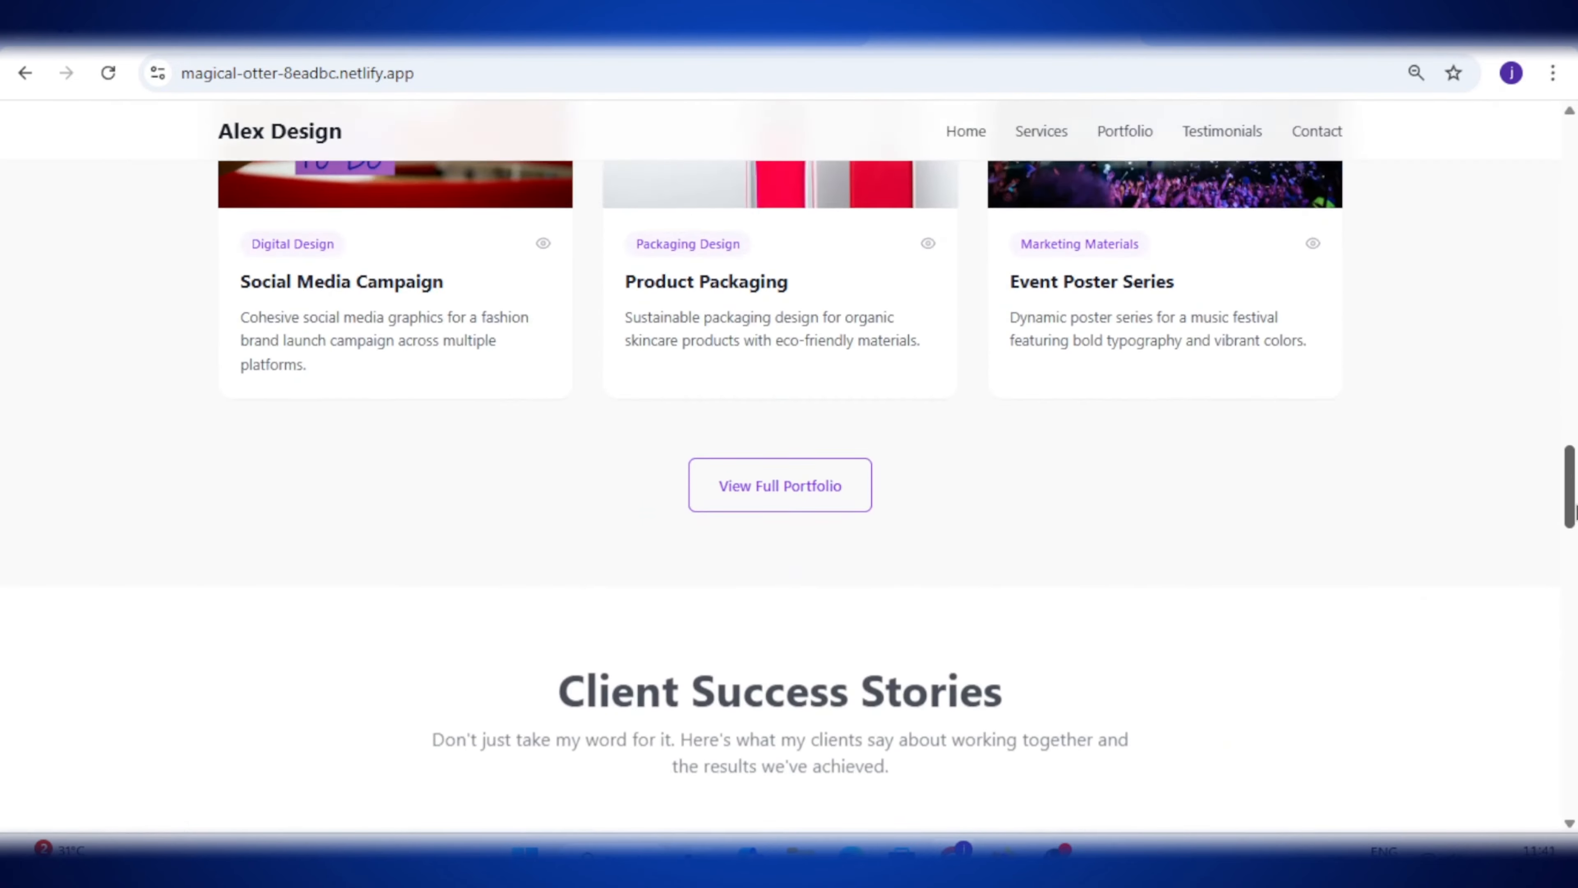
Examine the Client Success Stories section, reading its heading, introduction and testimonial cards.
{"action": "left_click_drag", "start_coordinate": [1571, 515], "coordinate": [1560, 574]}
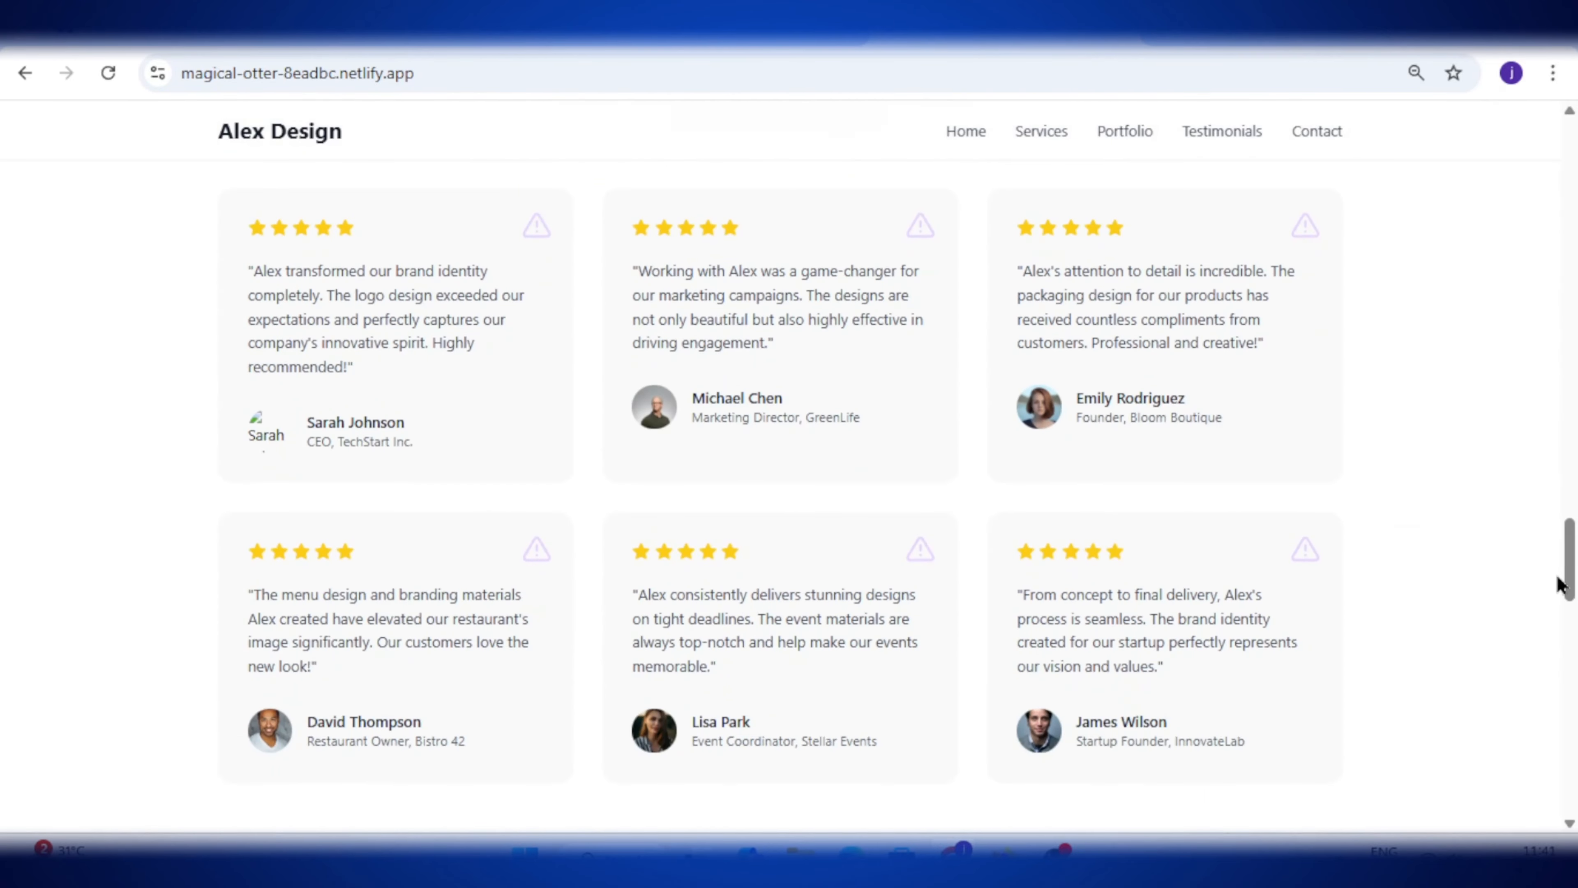
{"action": "scroll", "coordinate": [790, 357], "scroll_direction": "up", "scroll_amount": 4}
{"action": "left_click_drag", "start_coordinate": [516, 277], "coordinate": [1004, 275]}
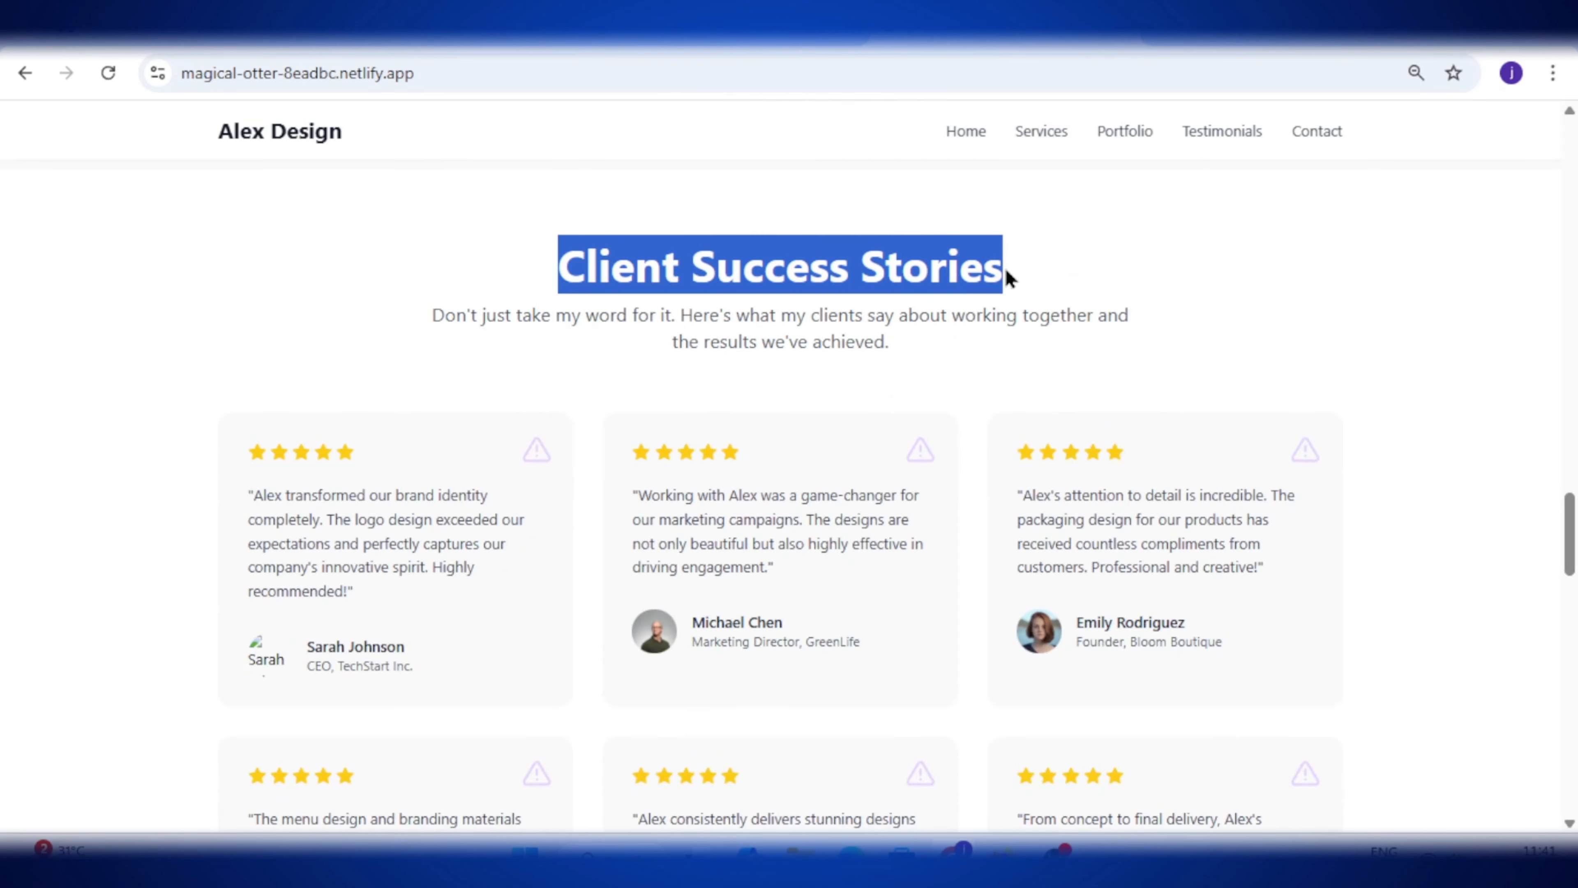
{"action": "left_click", "coordinate": [1001, 273]}
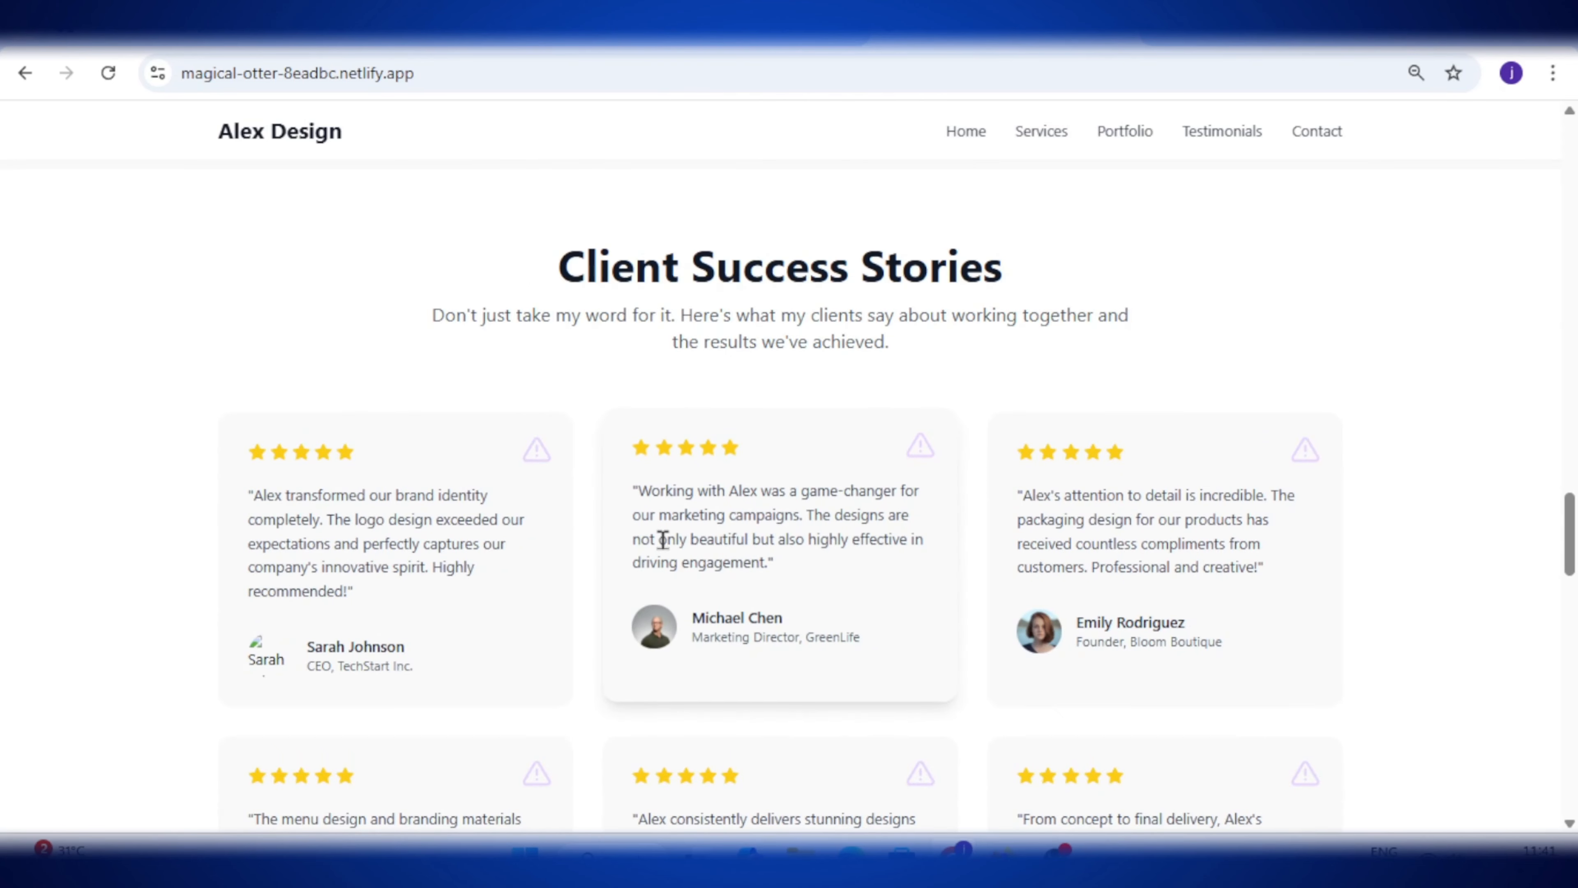
{"action": "left_click_drag", "start_coordinate": [440, 314], "coordinate": [1148, 325]}
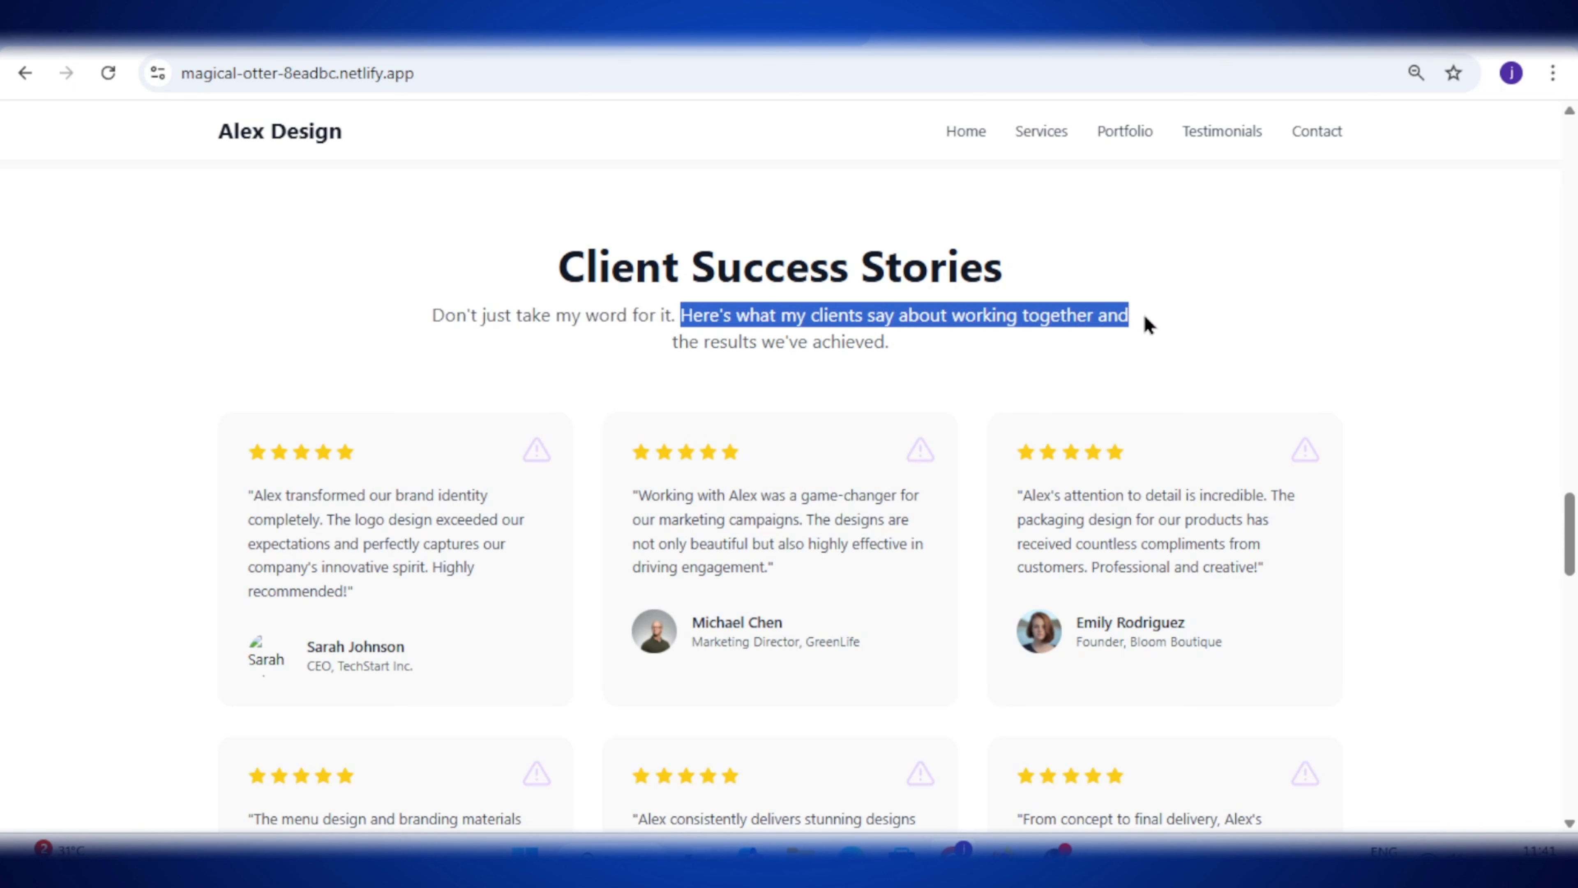
{"action": "left_click_drag", "start_coordinate": [643, 351], "coordinate": [980, 346]}
{"action": "left_click", "coordinate": [868, 334]}
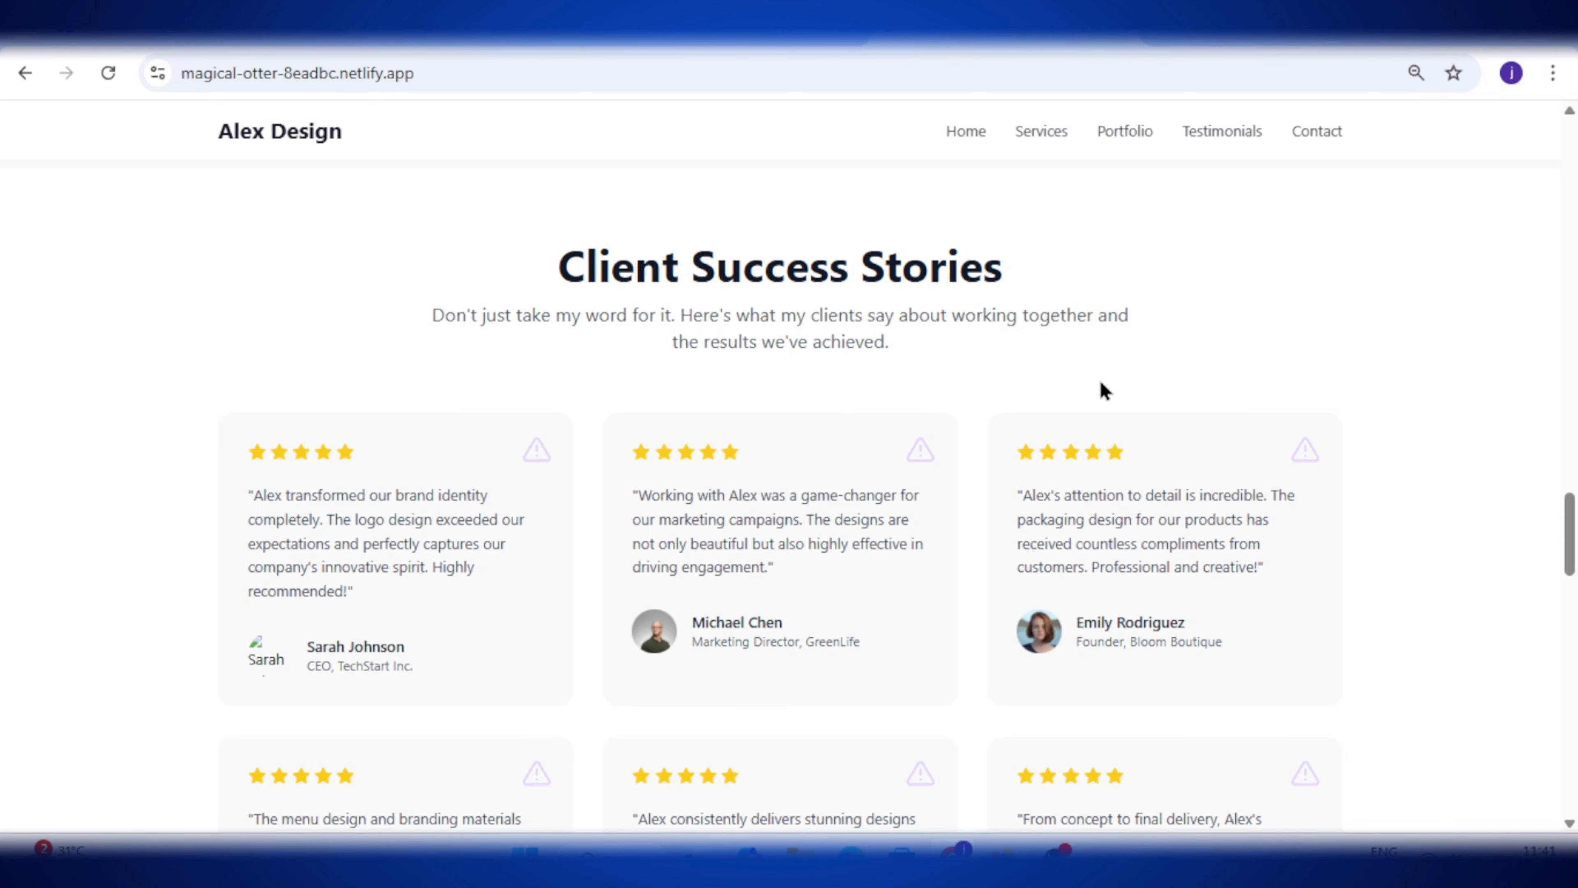
Follow the Start Your Project call to action below the testimonials and check the contact form's name and email fields.
{"action": "left_click_drag", "start_coordinate": [1576, 538], "coordinate": [1567, 612]}
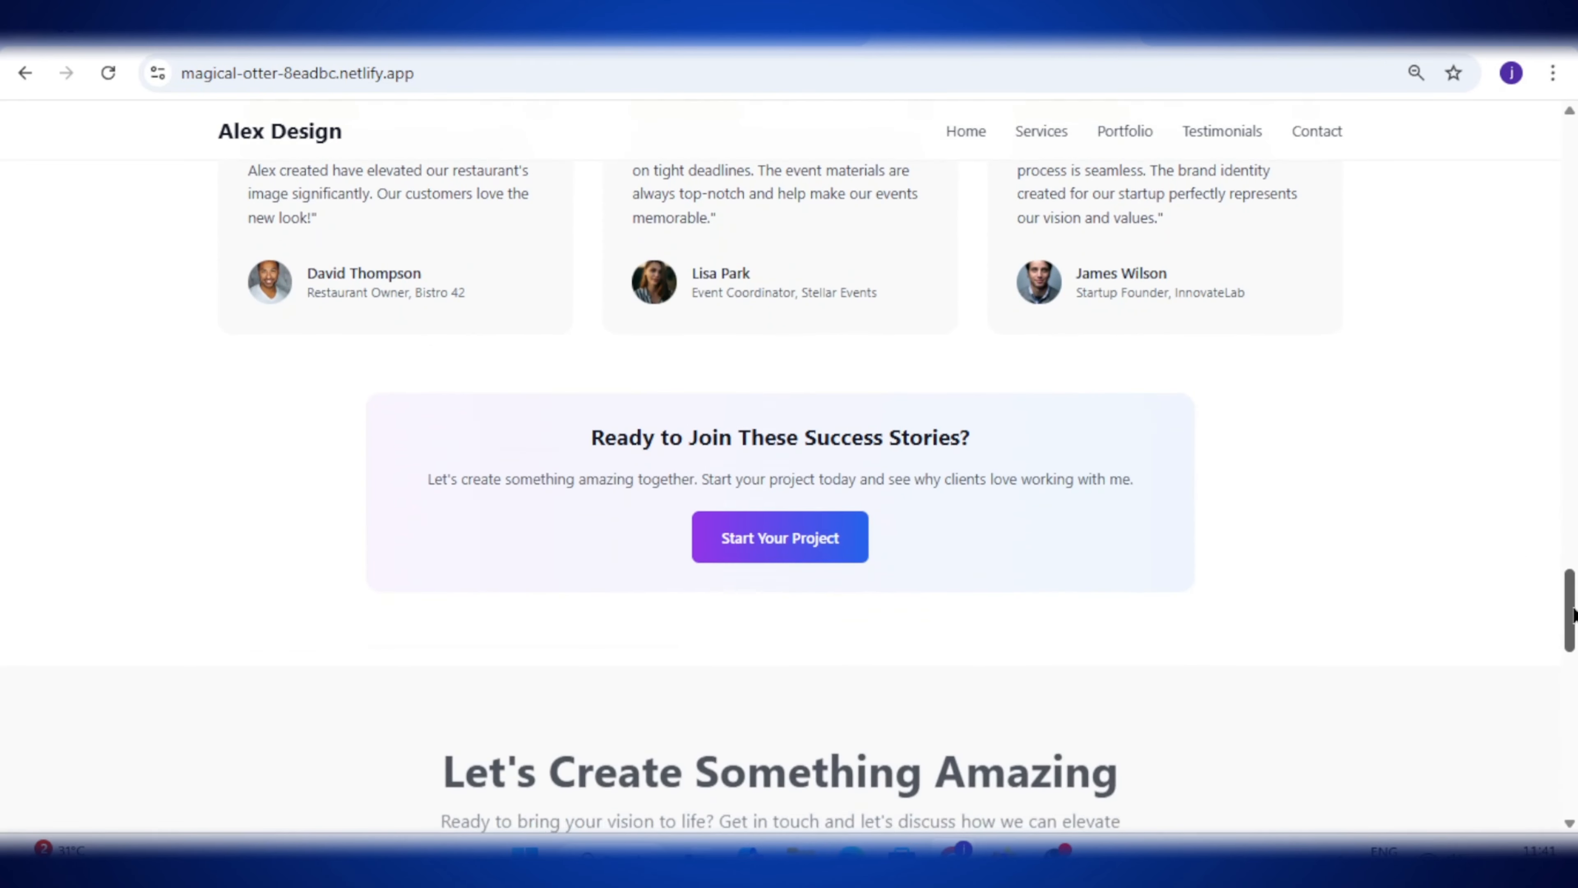
{"action": "left_click", "coordinate": [736, 554]}
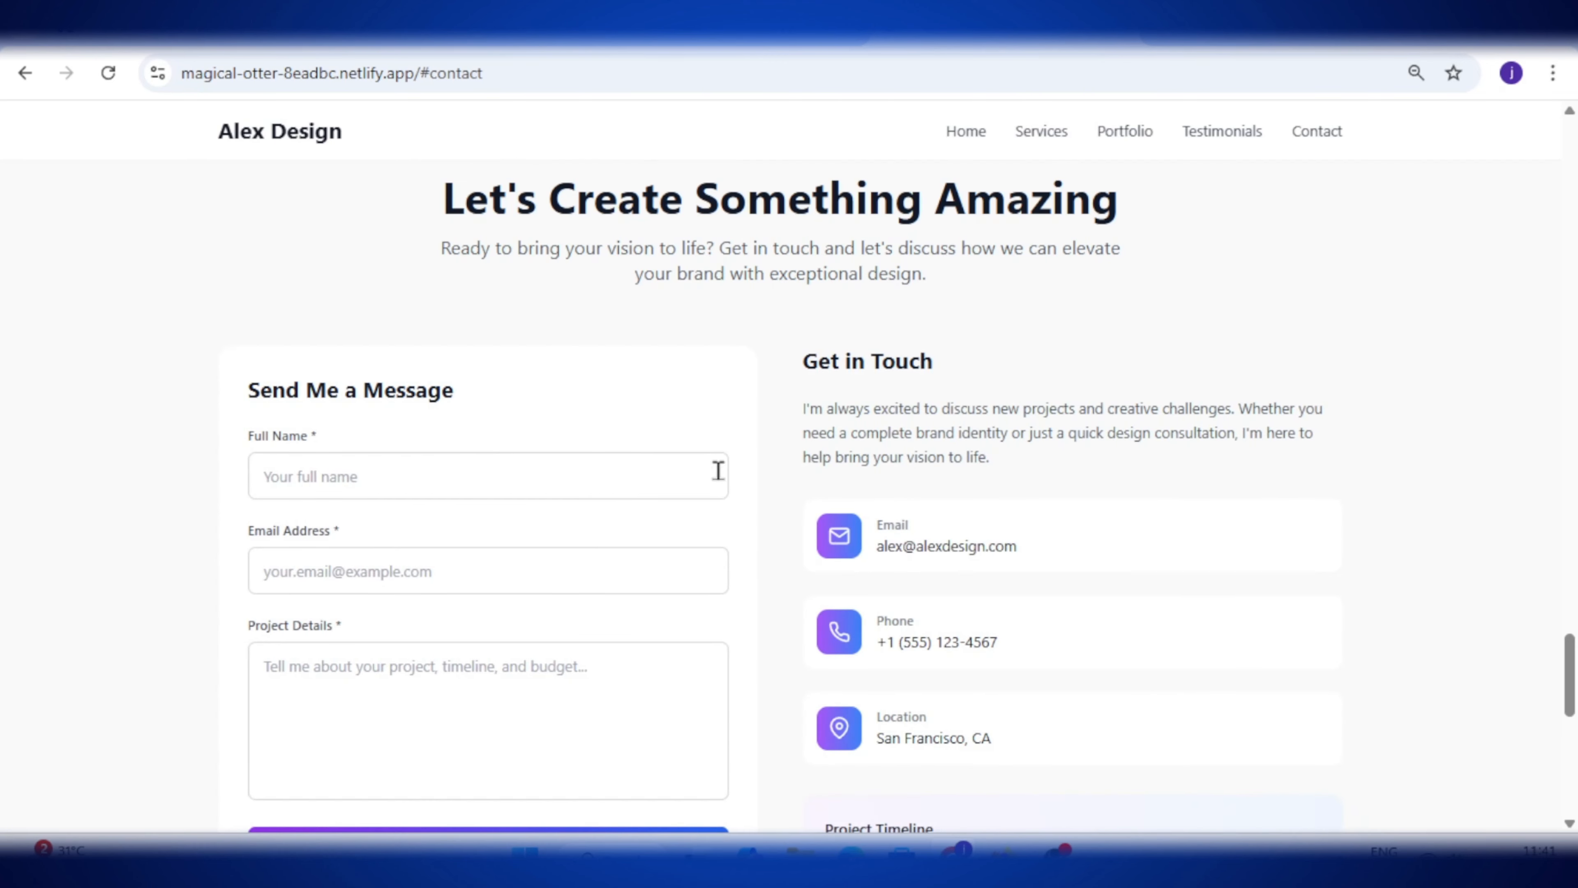
{"action": "scroll", "coordinate": [684, 435], "scroll_direction": "down", "scroll_amount": 3}
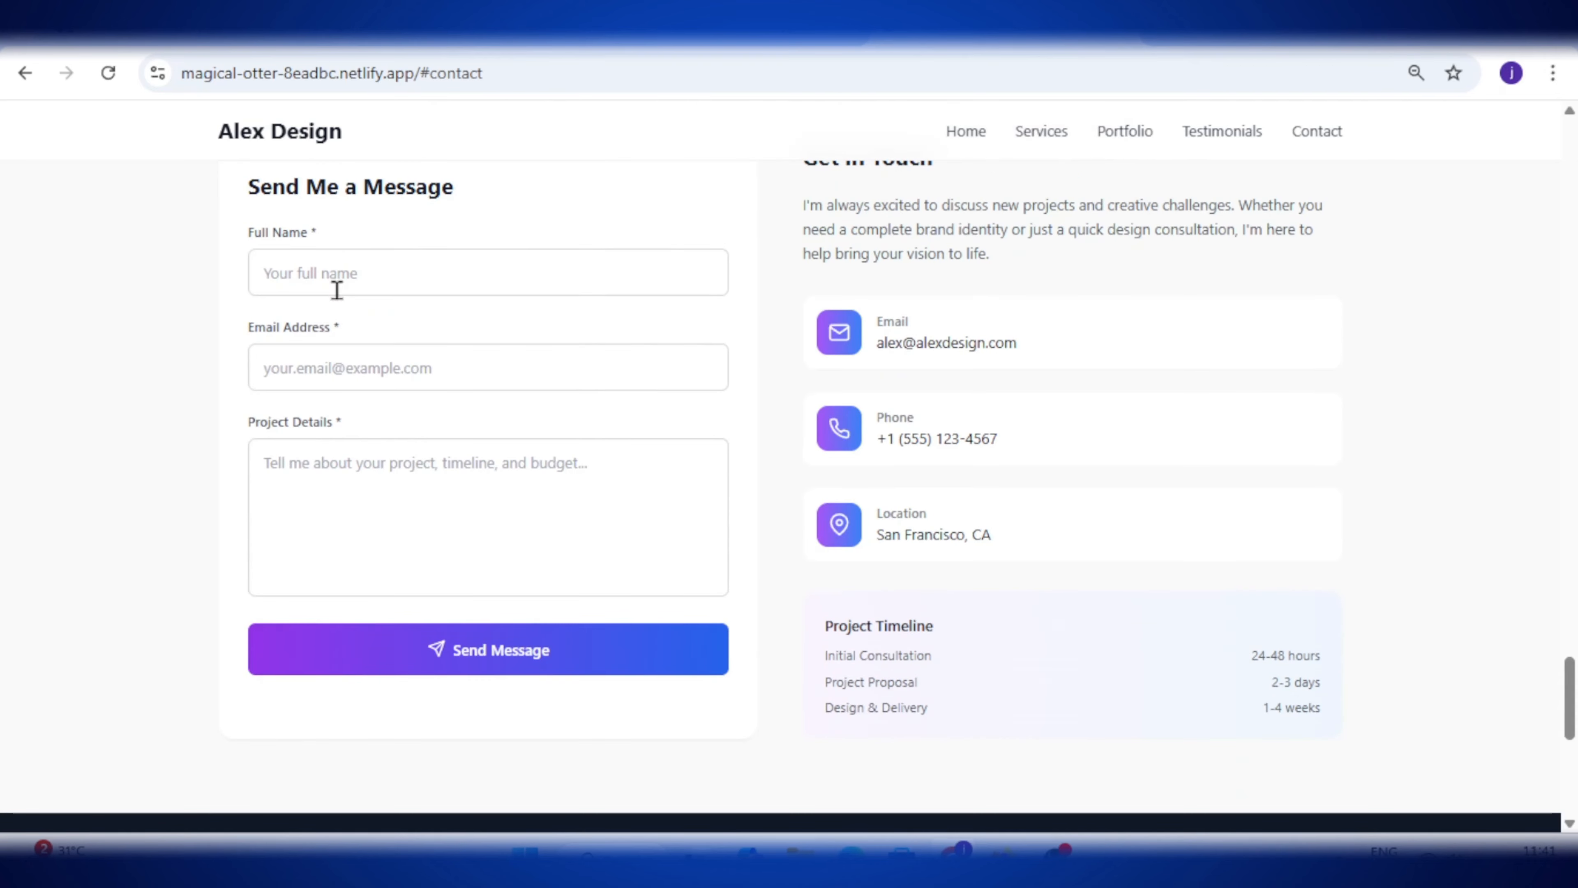
{"action": "left_click", "coordinate": [327, 278]}
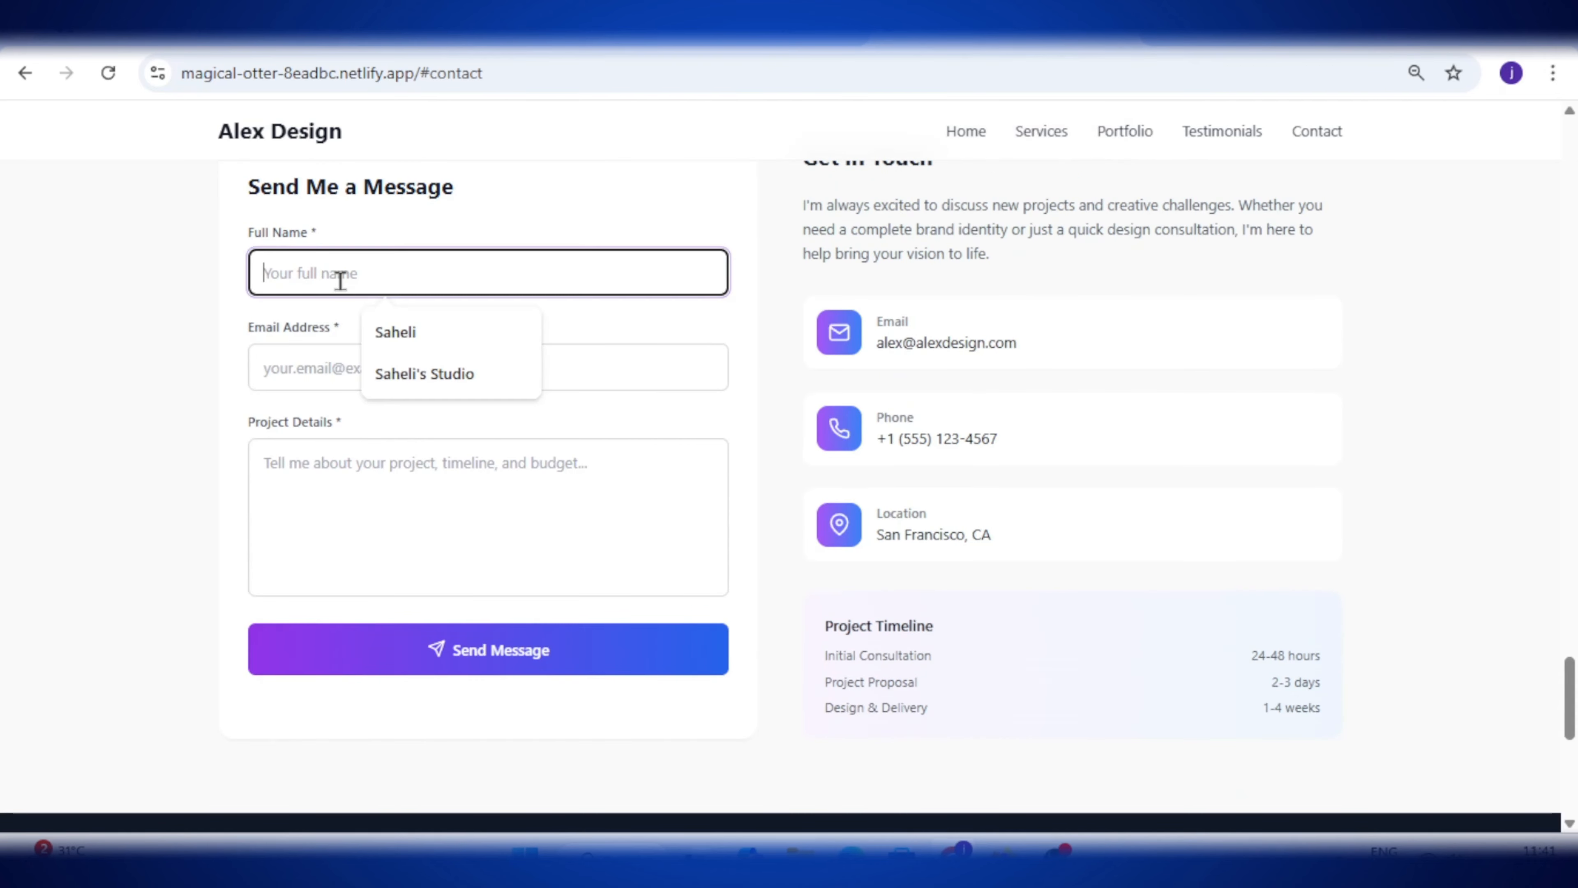
{"action": "left_click", "coordinate": [321, 359]}
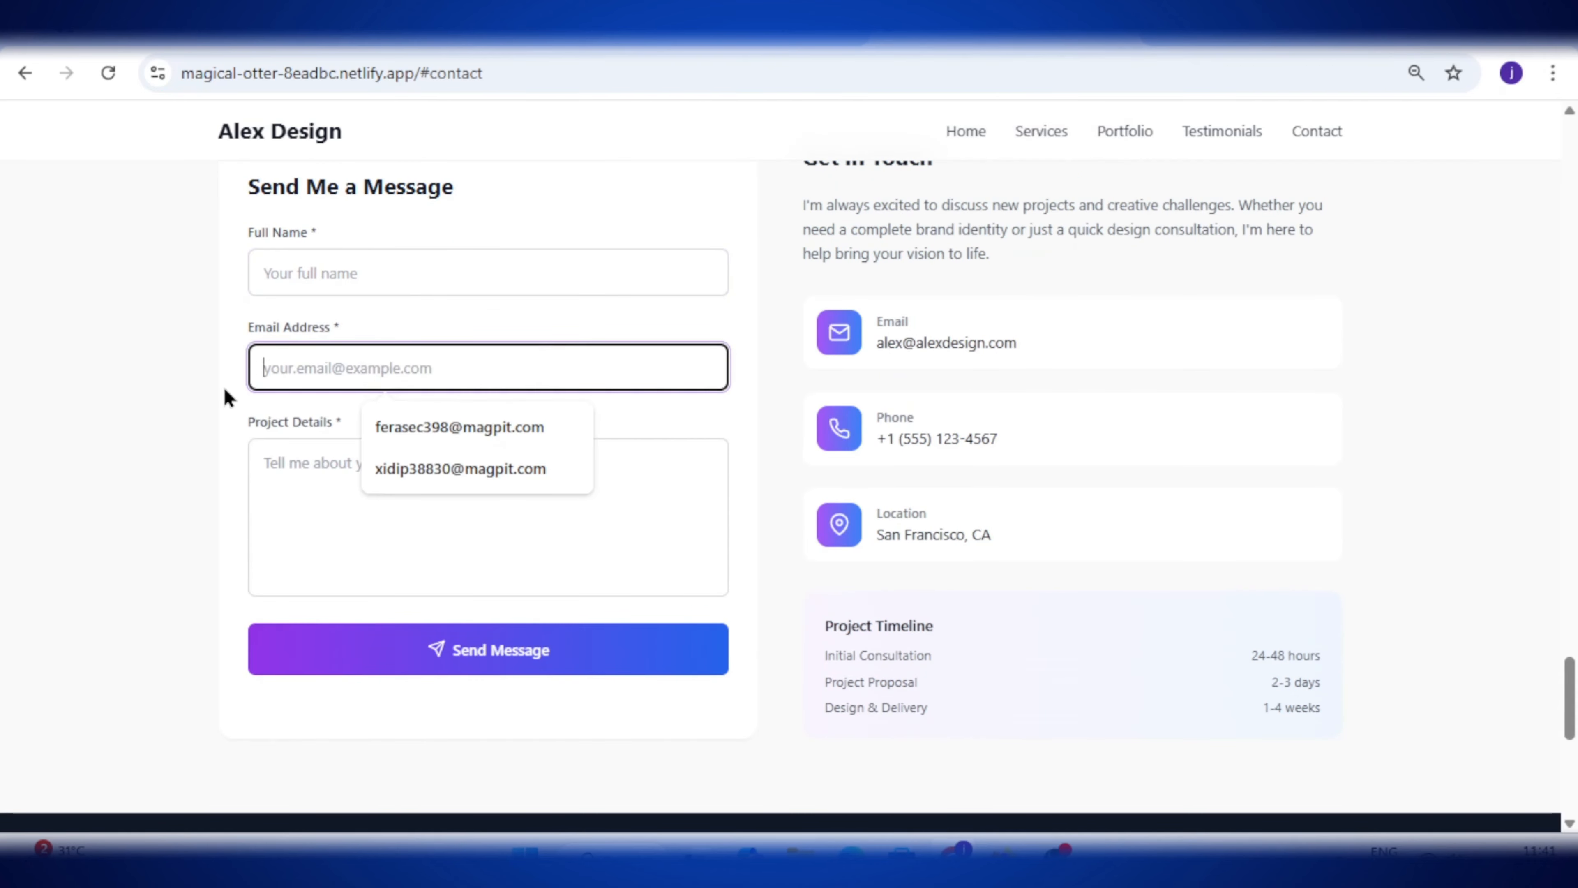
{"action": "left_click", "coordinate": [172, 415]}
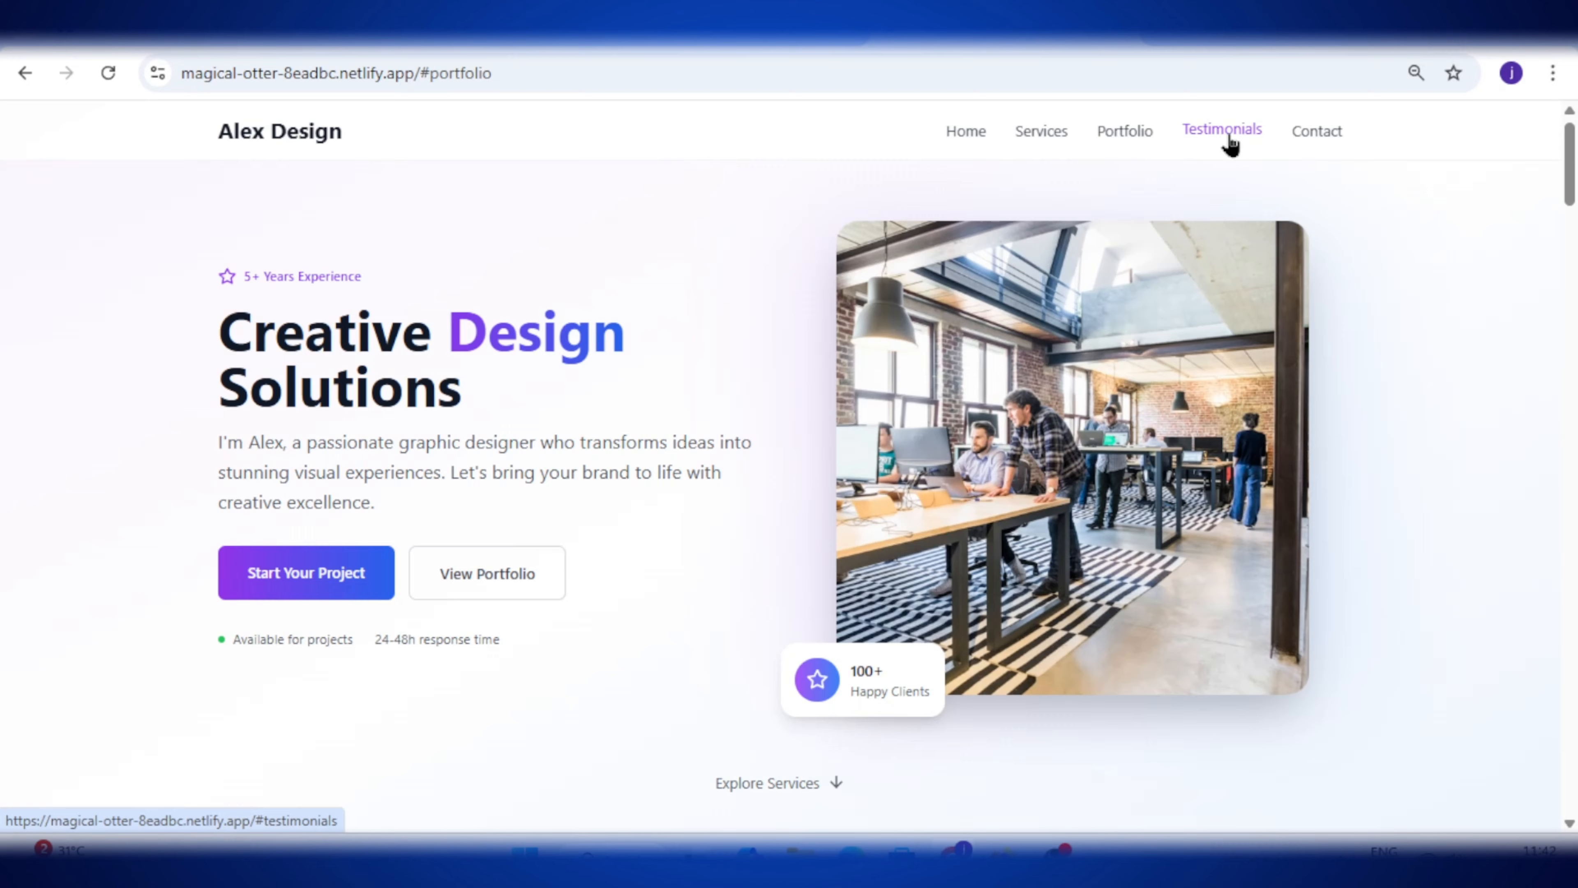
Test the live site's Testimonials, Services, Portfolio and Contact navigation links.
{"action": "left_click", "coordinate": [1231, 144]}
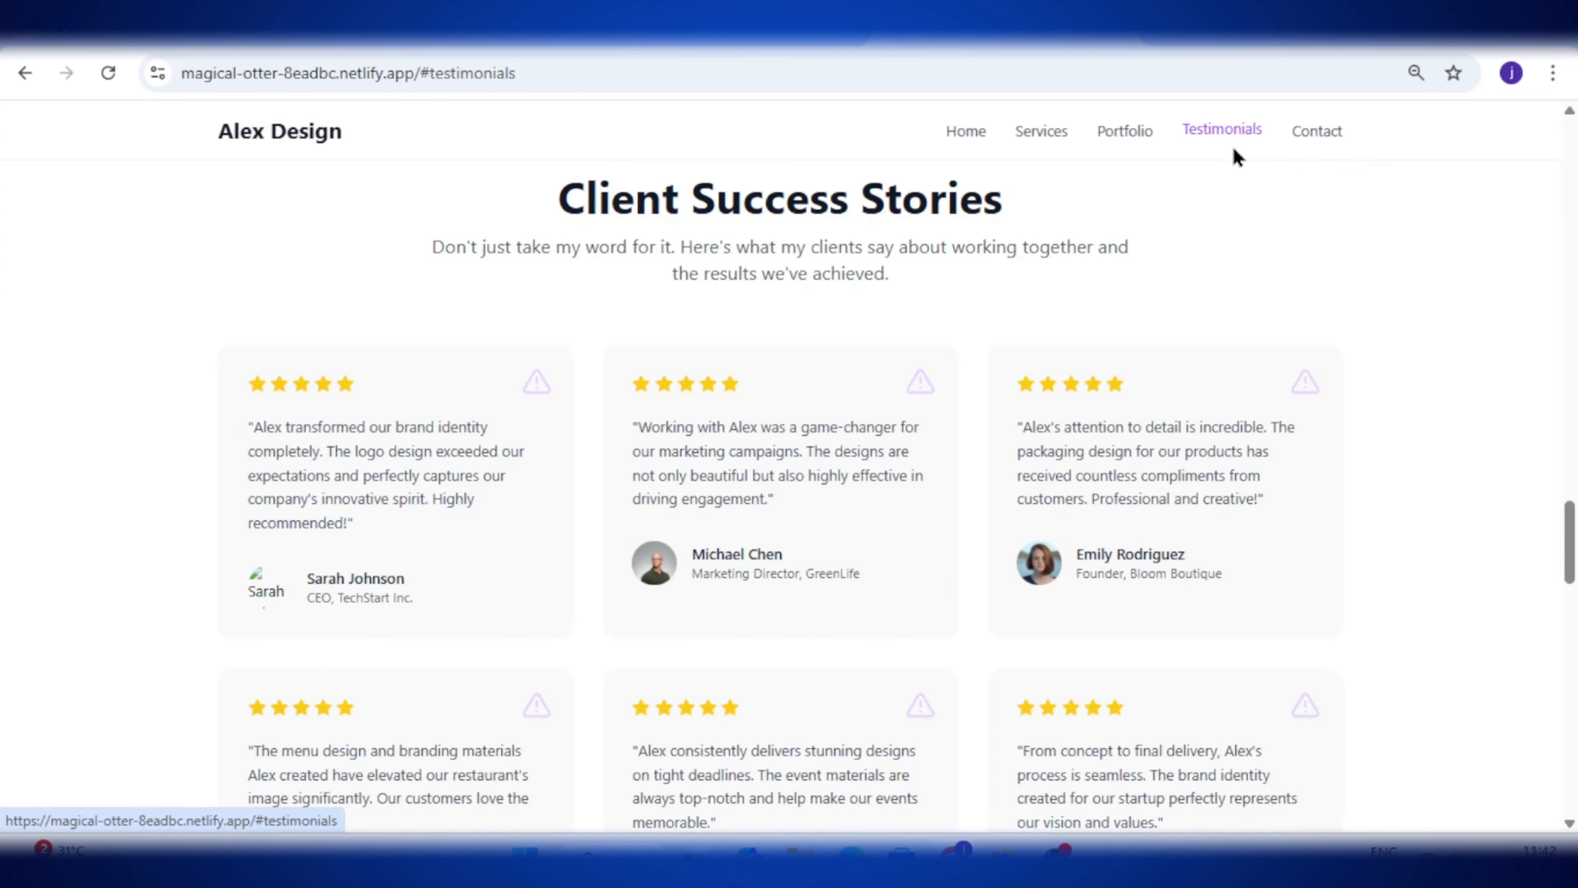
{"action": "left_click", "coordinate": [1063, 147]}
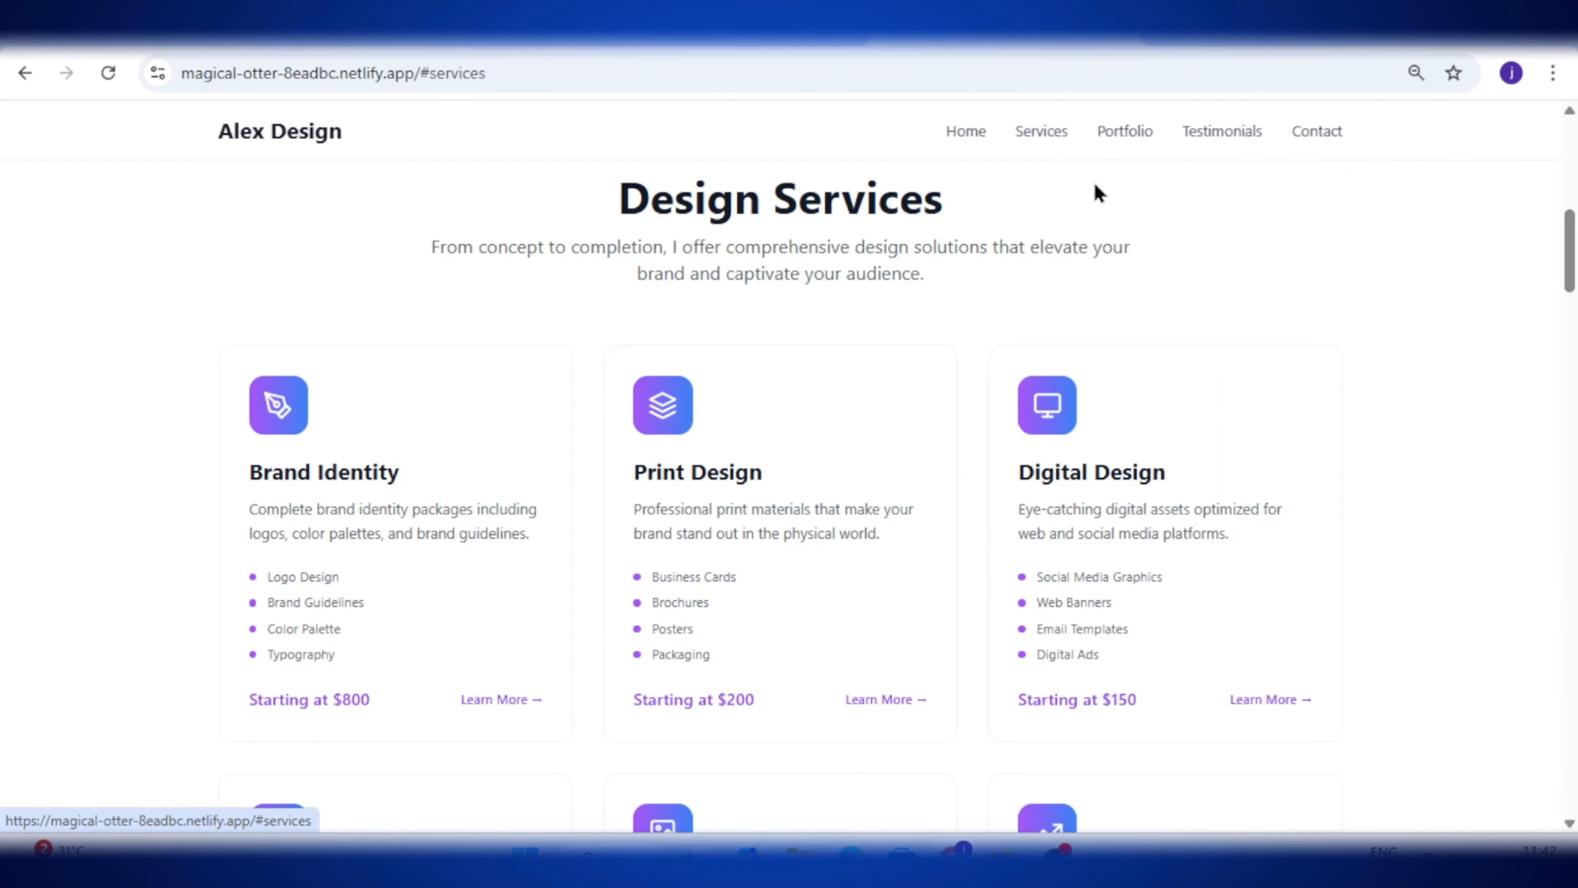
{"action": "left_click", "coordinate": [1123, 148]}
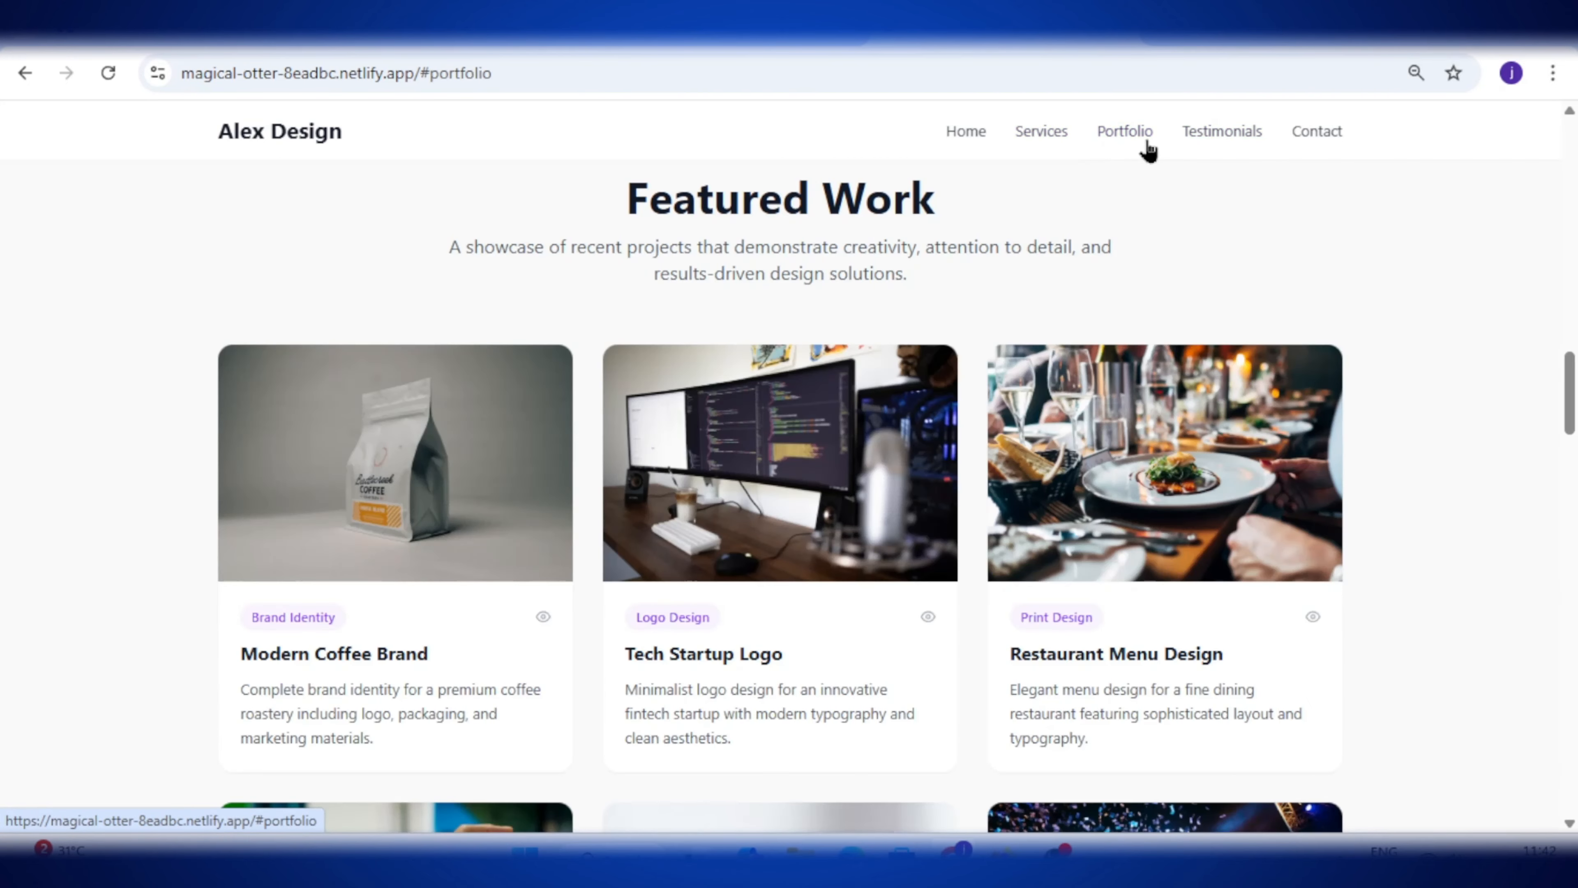
{"action": "left_click", "coordinate": [1316, 139]}
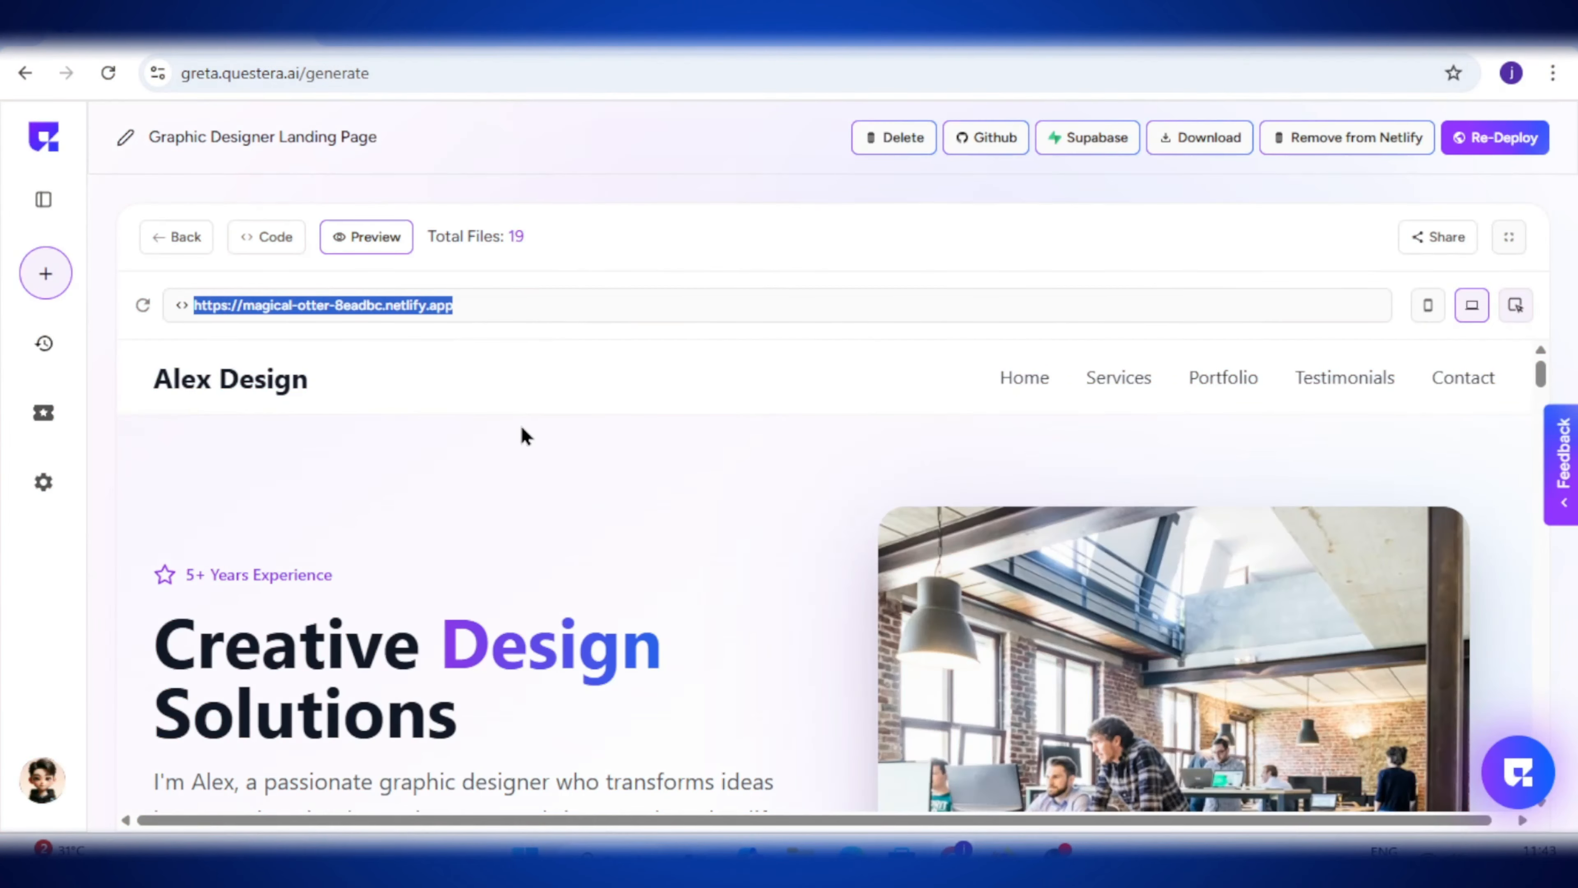
Return to Greta, switch the landing page preview to mobile view and examine the layout down to the portfolio.
{"action": "left_click", "coordinate": [517, 461]}
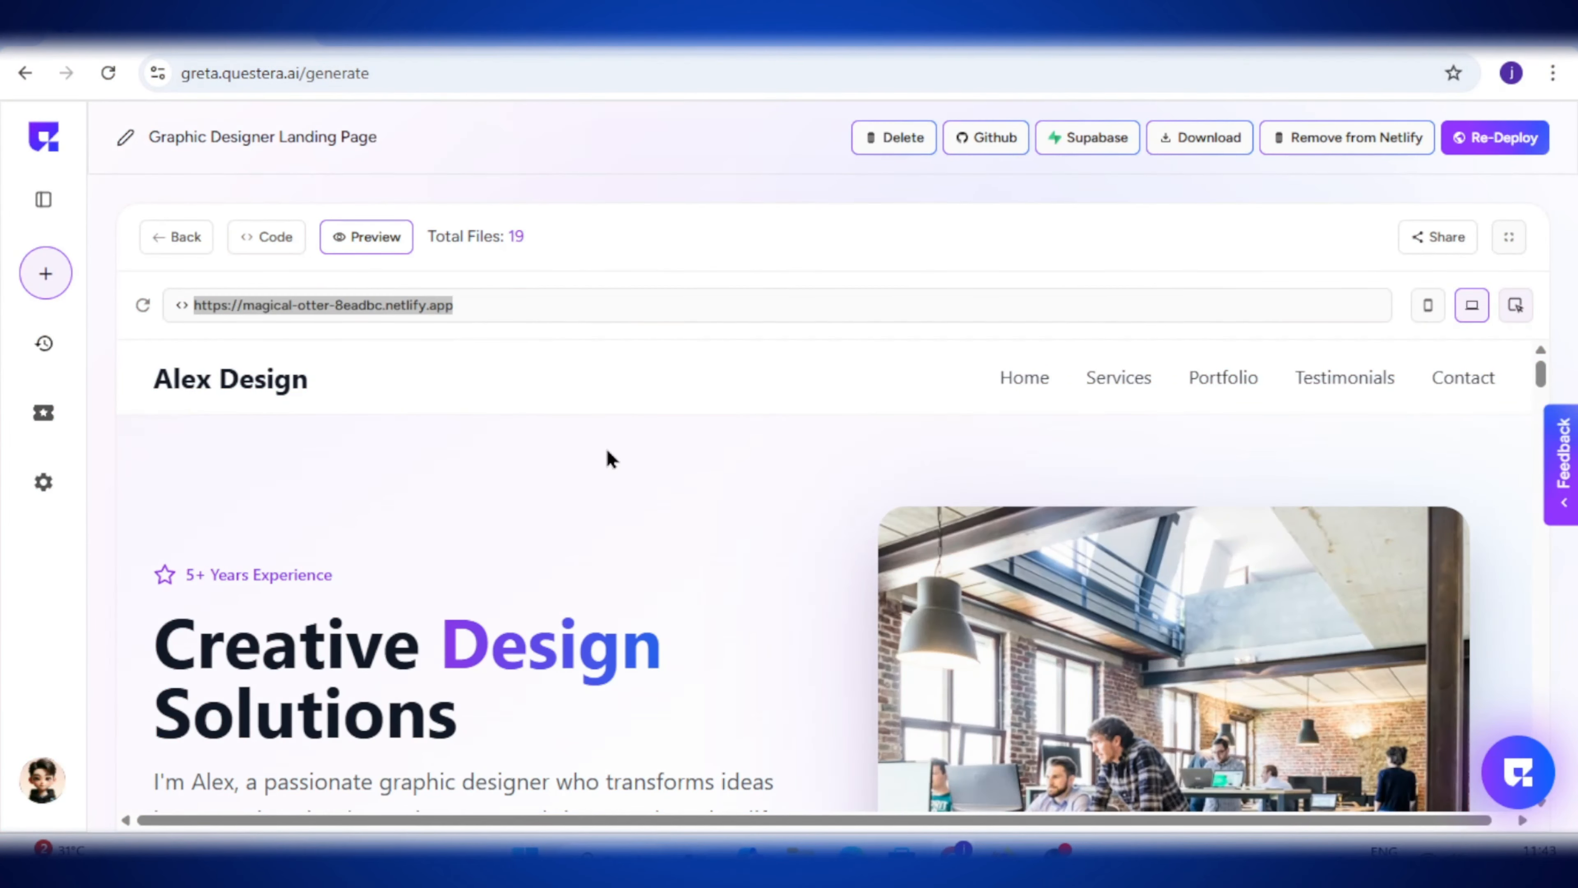
{"action": "left_click", "coordinate": [1427, 306]}
{"action": "scroll", "coordinate": [981, 569], "scroll_direction": "down", "scroll_amount": 5}
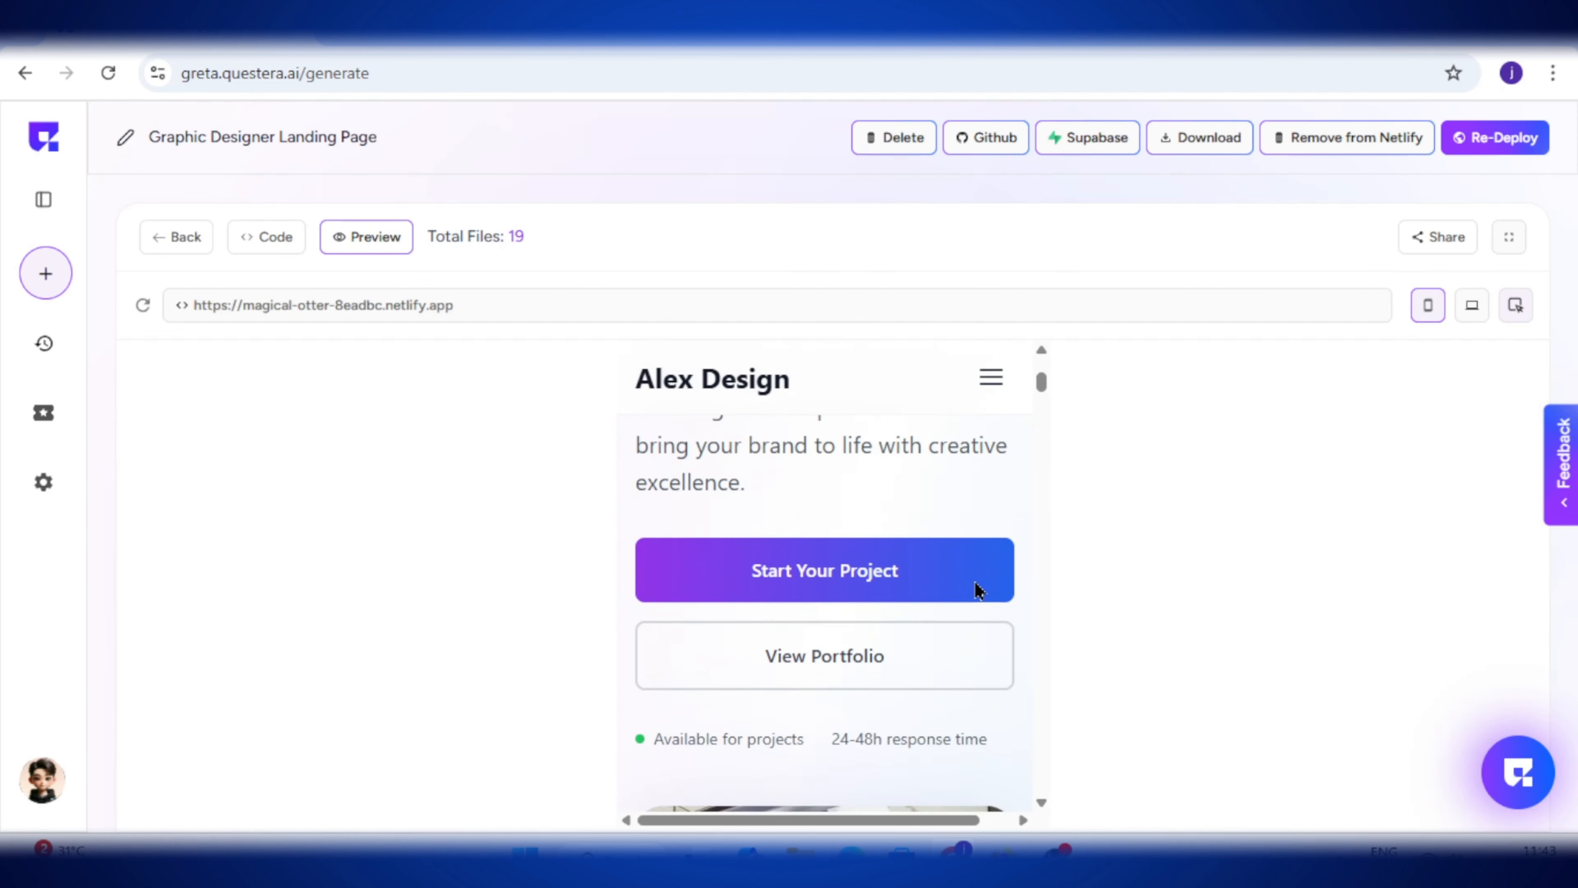
{"action": "scroll", "coordinate": [974, 589], "scroll_direction": "down", "scroll_amount": 8}
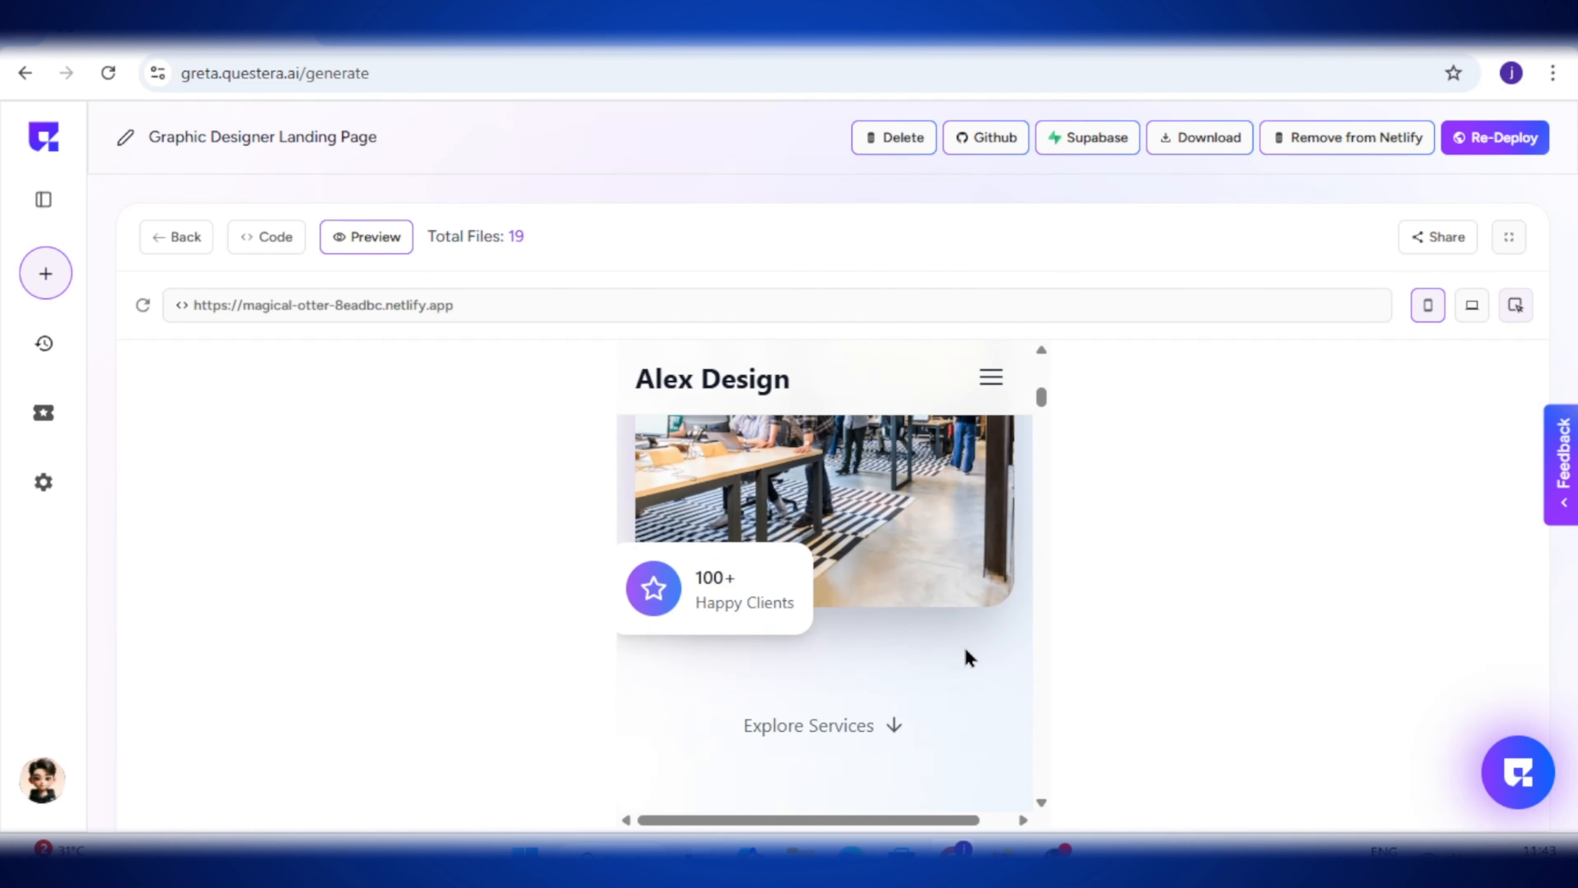
{"action": "scroll", "coordinate": [966, 656], "scroll_direction": "down", "scroll_amount": 10}
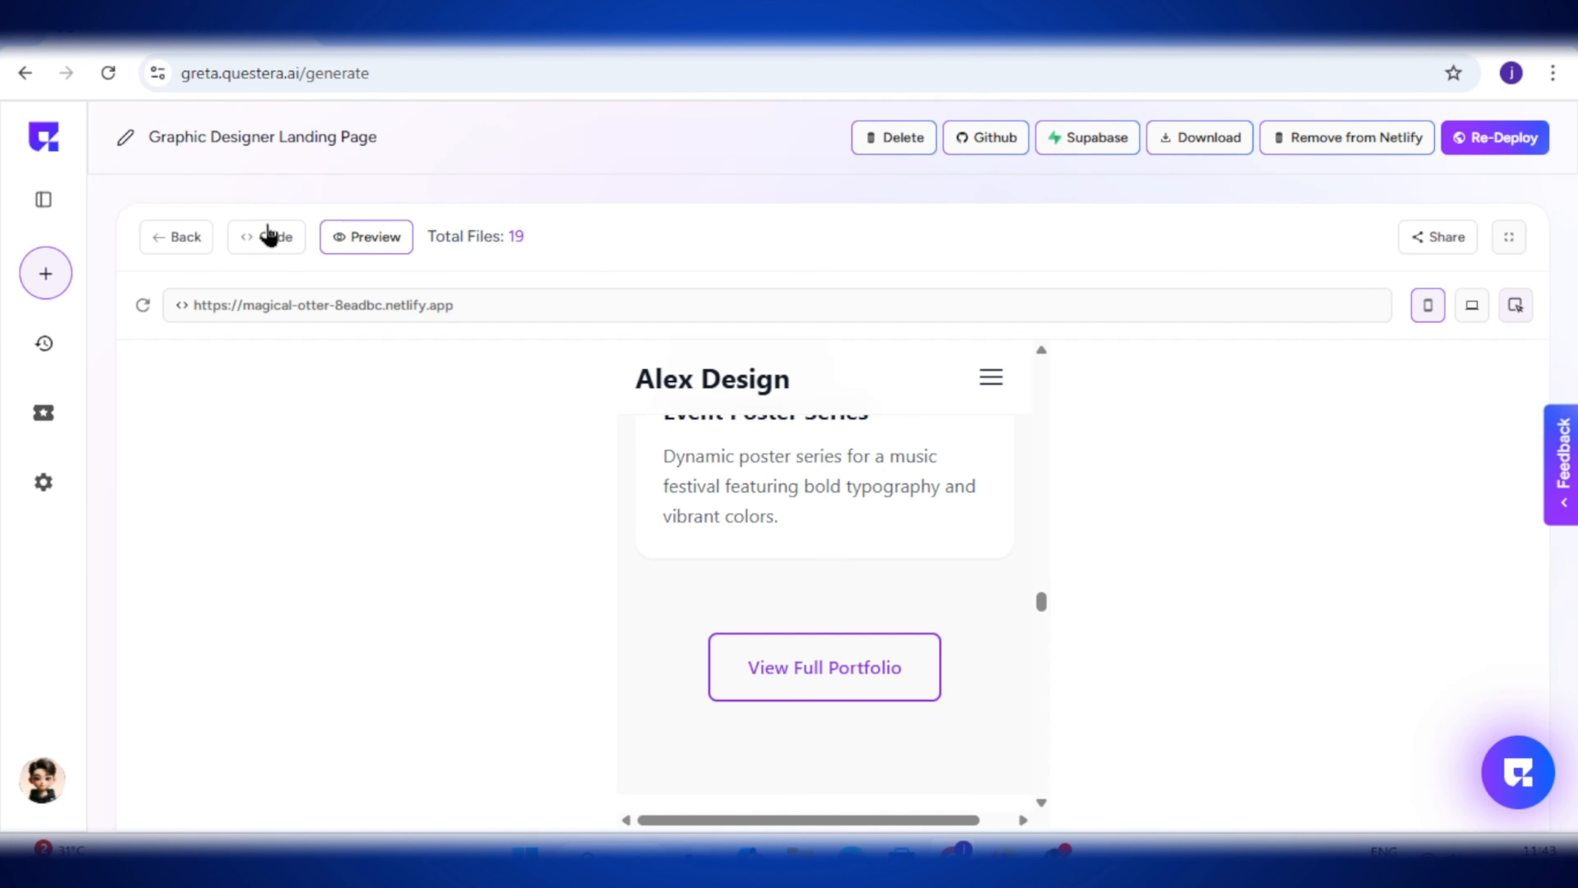
Review the generated project's code, file tree and total file count, including src/App.jsx and package.json.
{"action": "left_click", "coordinate": [268, 237]}
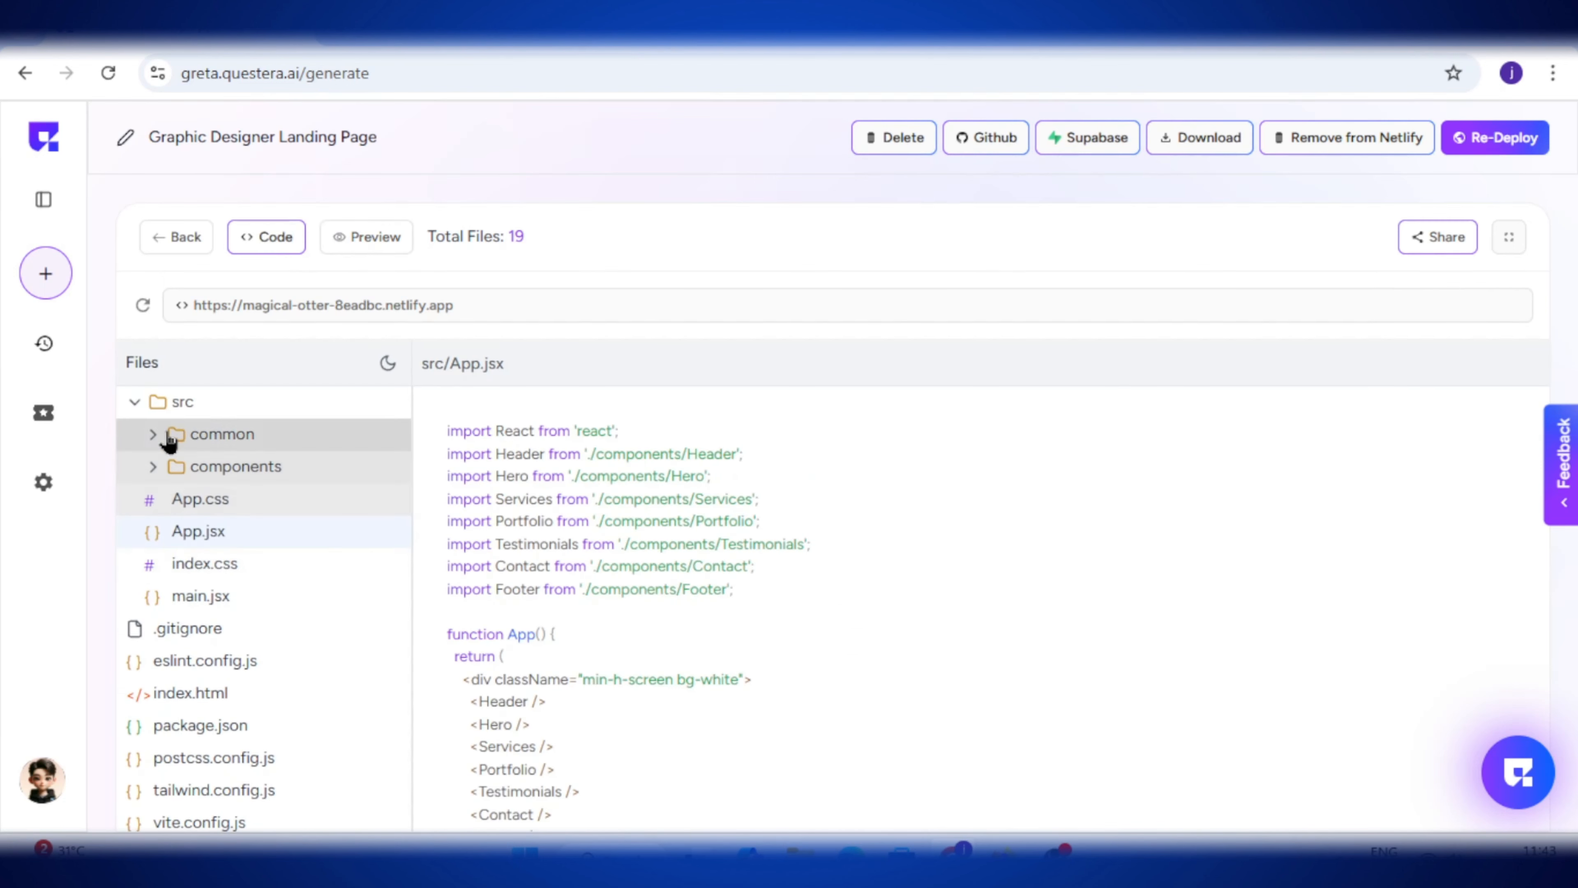
{"action": "left_click", "coordinate": [138, 403]}
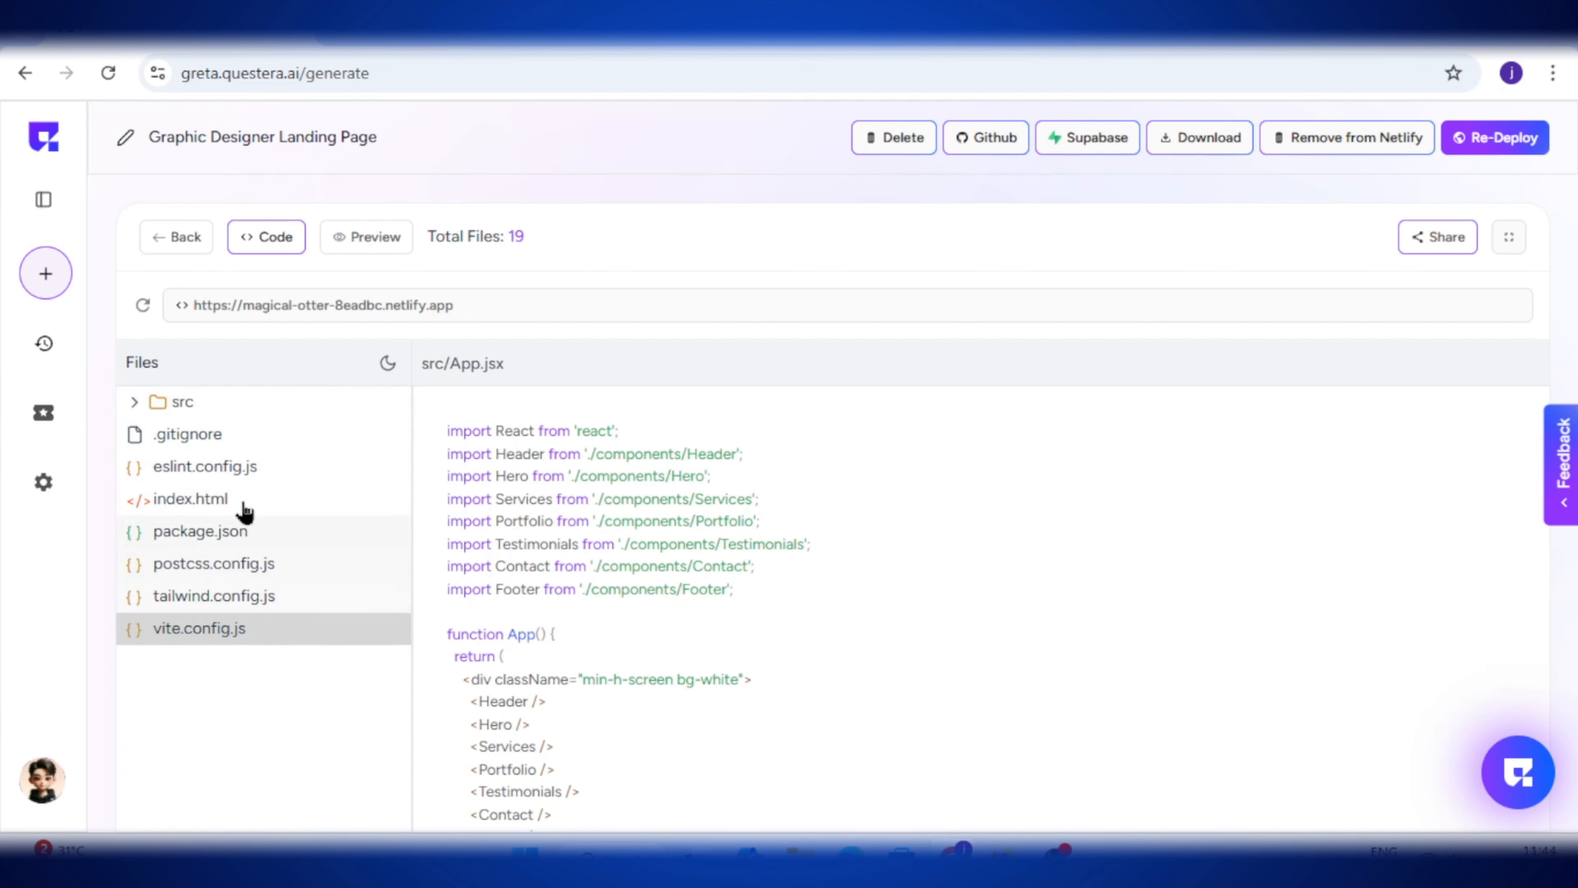
{"action": "scroll", "coordinate": [635, 525], "scroll_direction": "down", "scroll_amount": 3}
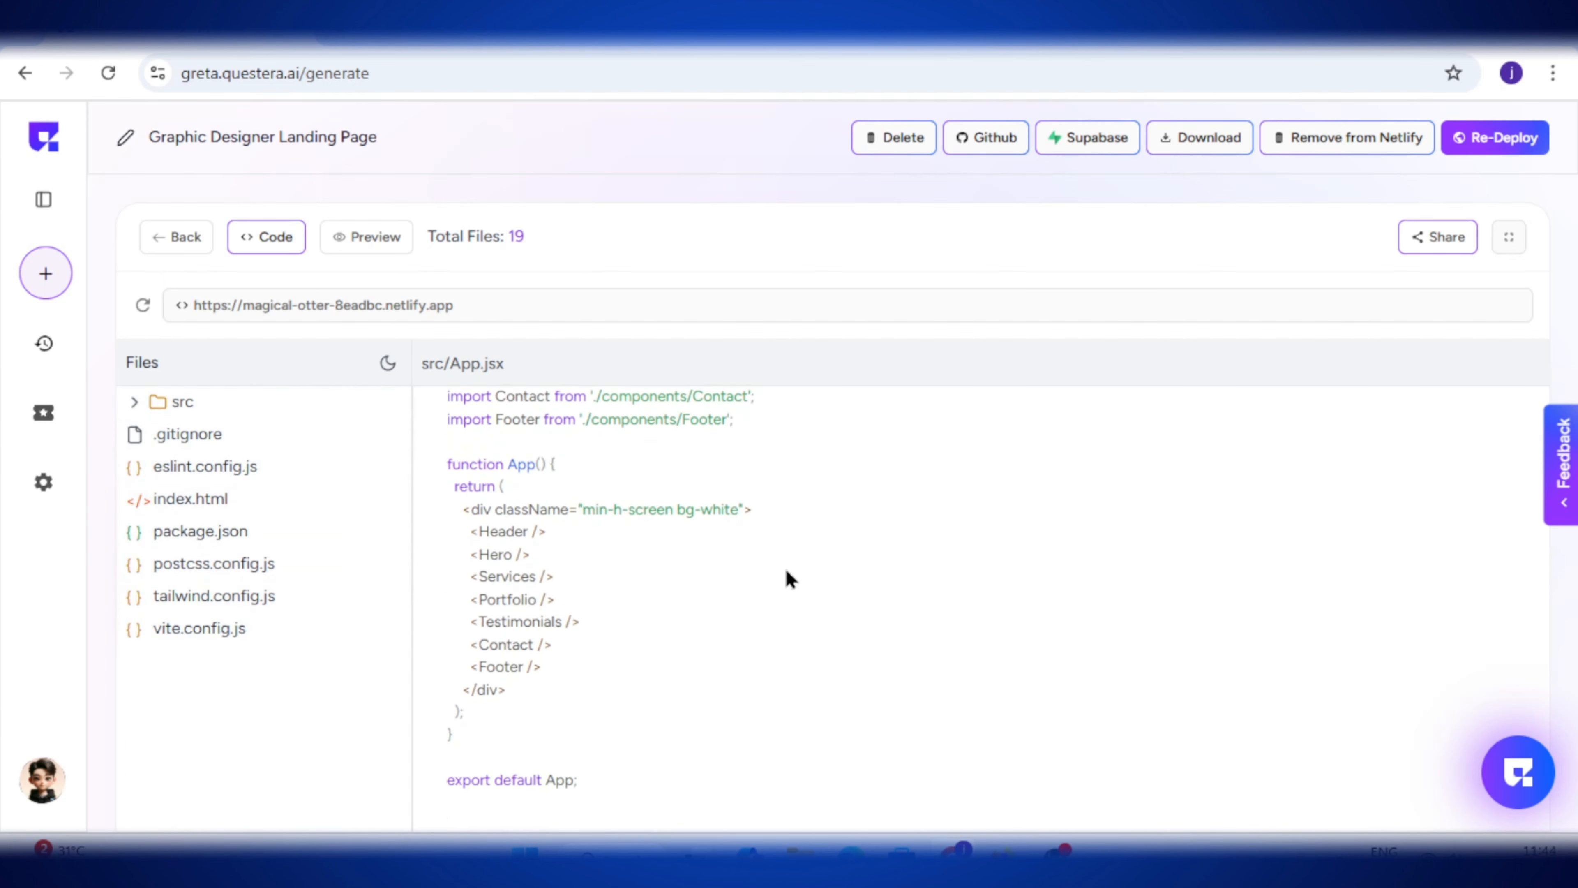
{"action": "scroll", "coordinate": [790, 578], "scroll_direction": "up", "scroll_amount": 3}
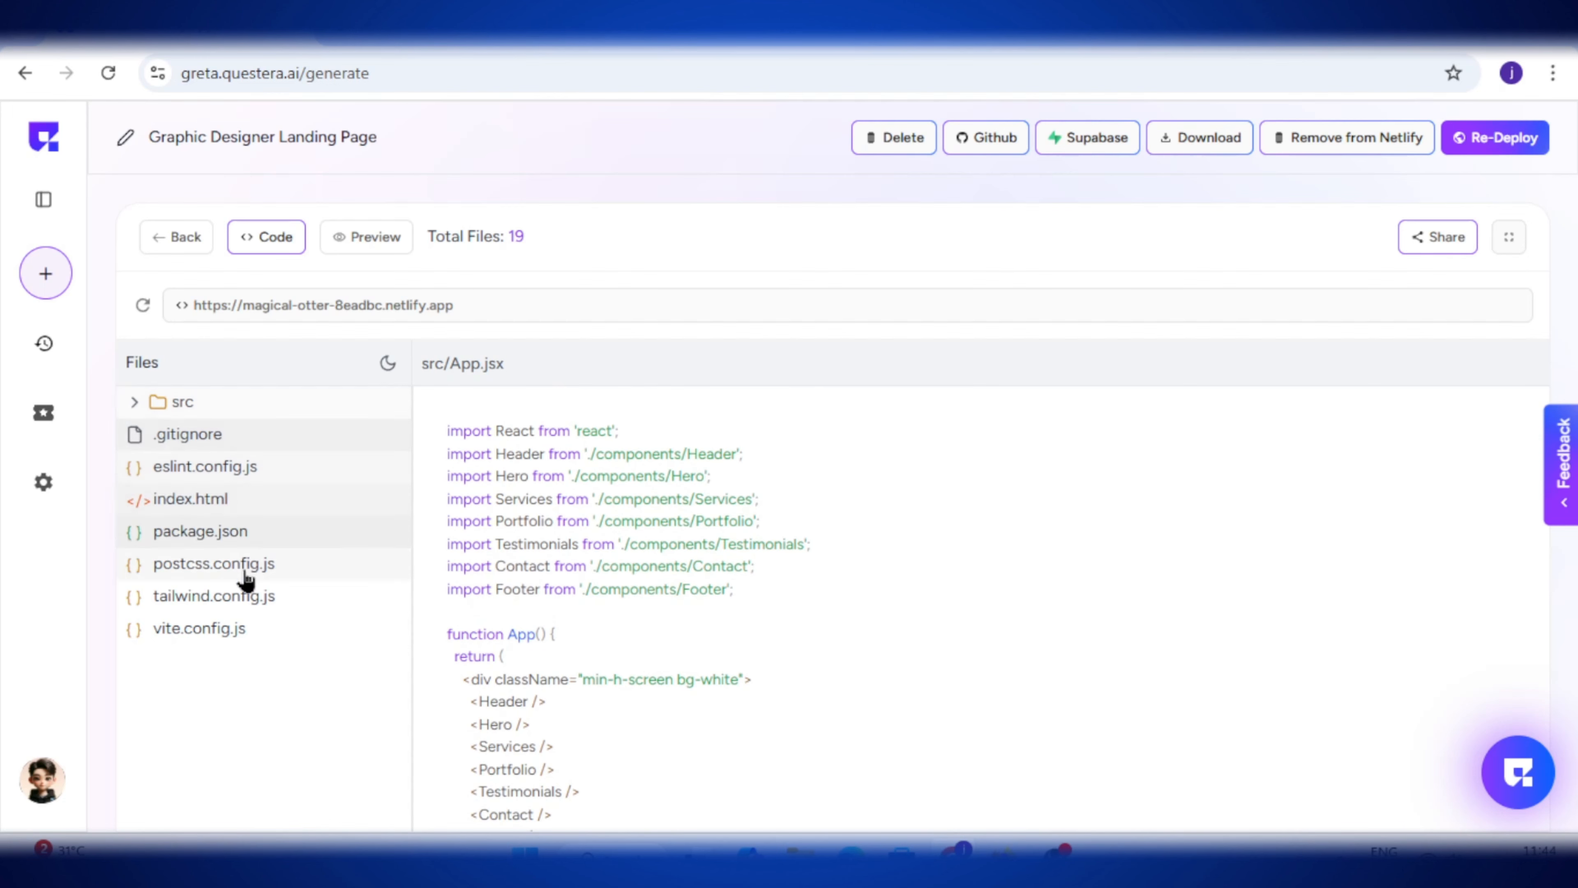
{"action": "left_click", "coordinate": [182, 403]}
{"action": "left_click_drag", "start_coordinate": [571, 243], "coordinate": [455, 259]}
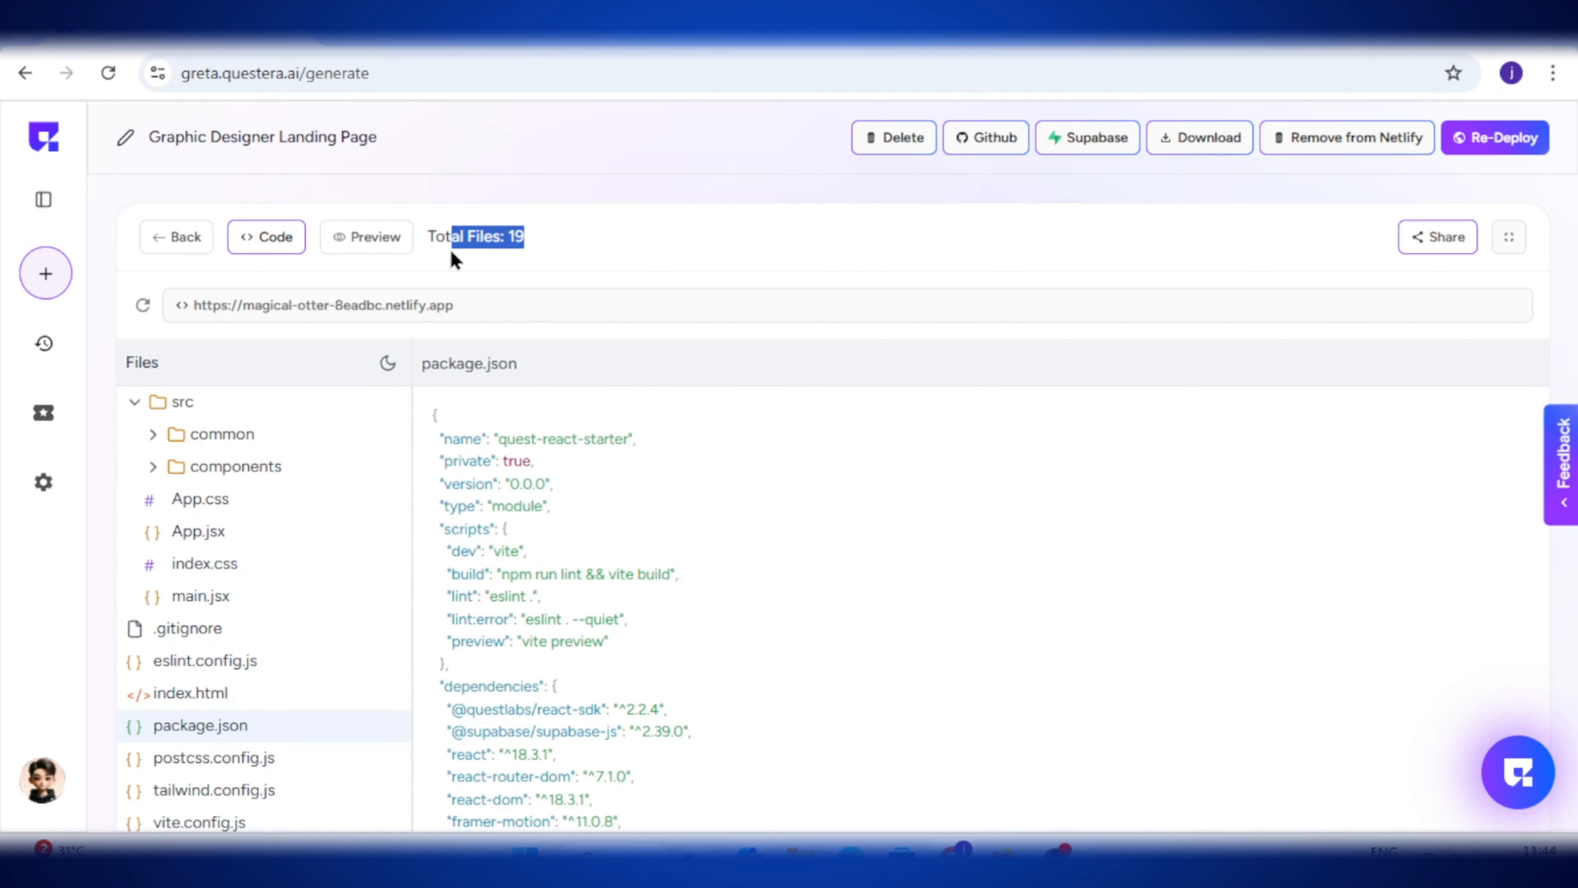
{"action": "left_click", "coordinate": [465, 226]}
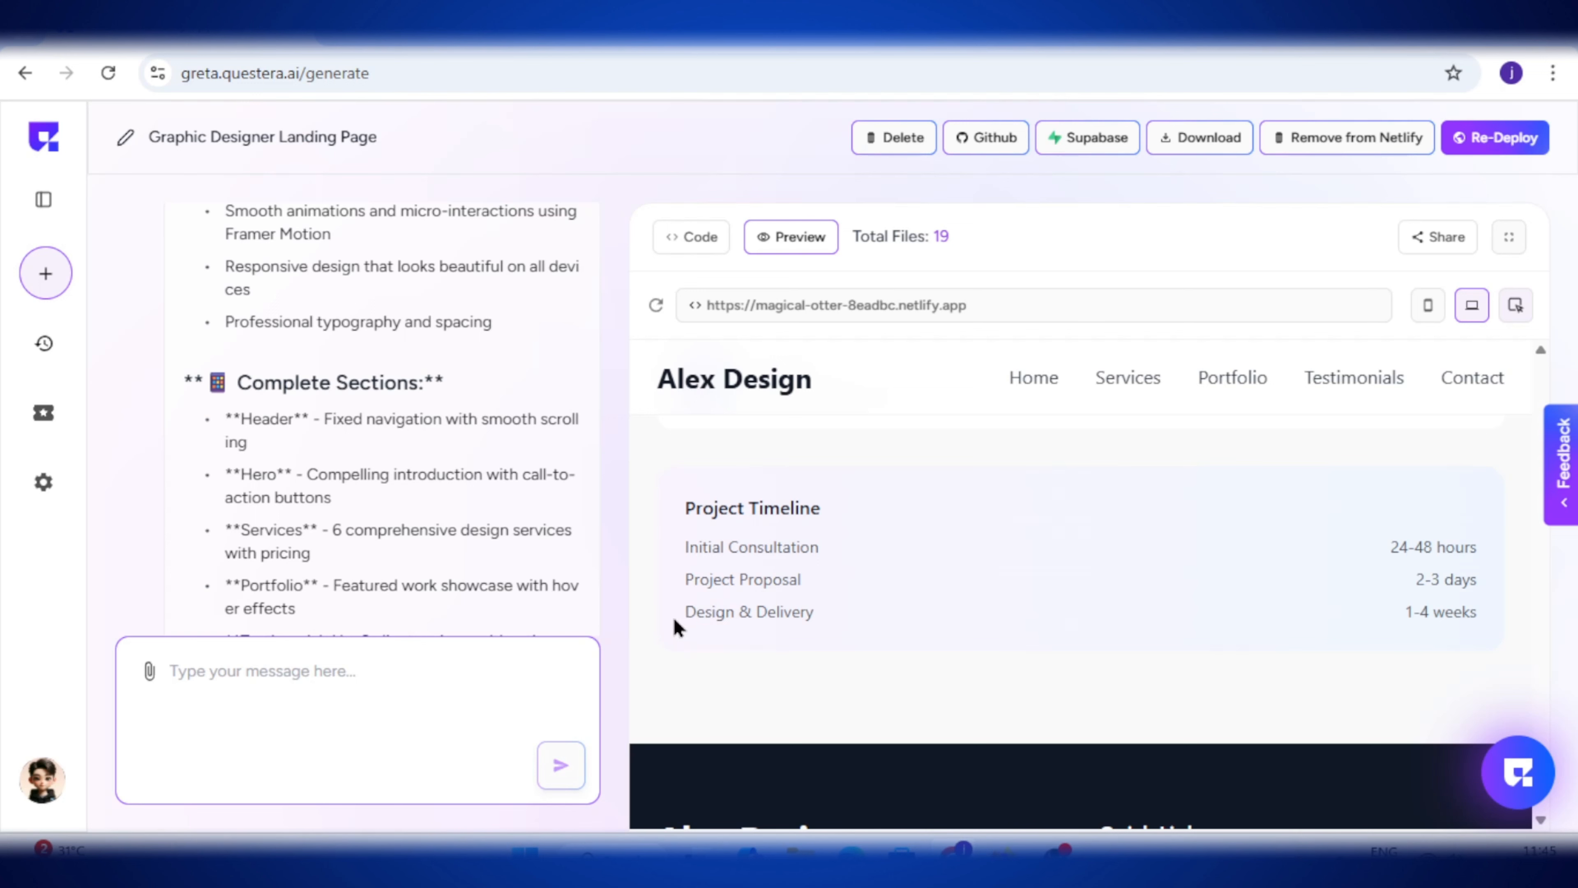
Check the Design & Delivery entry and its duration in the landing page's Project Timeline.
{"action": "left_click_drag", "start_coordinate": [674, 620], "coordinate": [849, 614]}
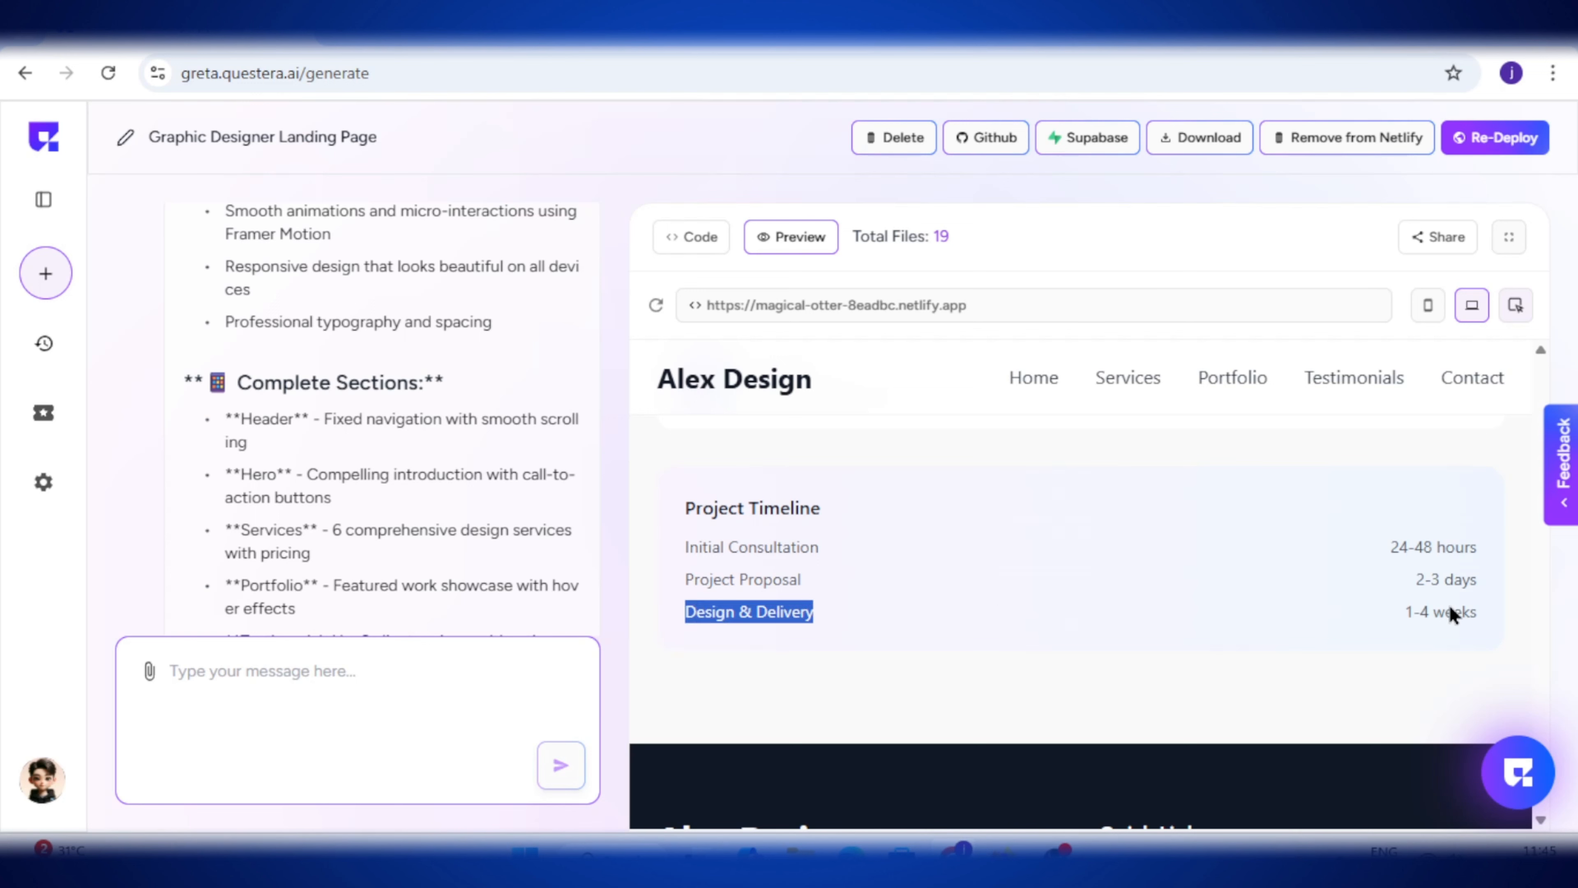
{"action": "left_click_drag", "start_coordinate": [1405, 612], "coordinate": [1478, 613]}
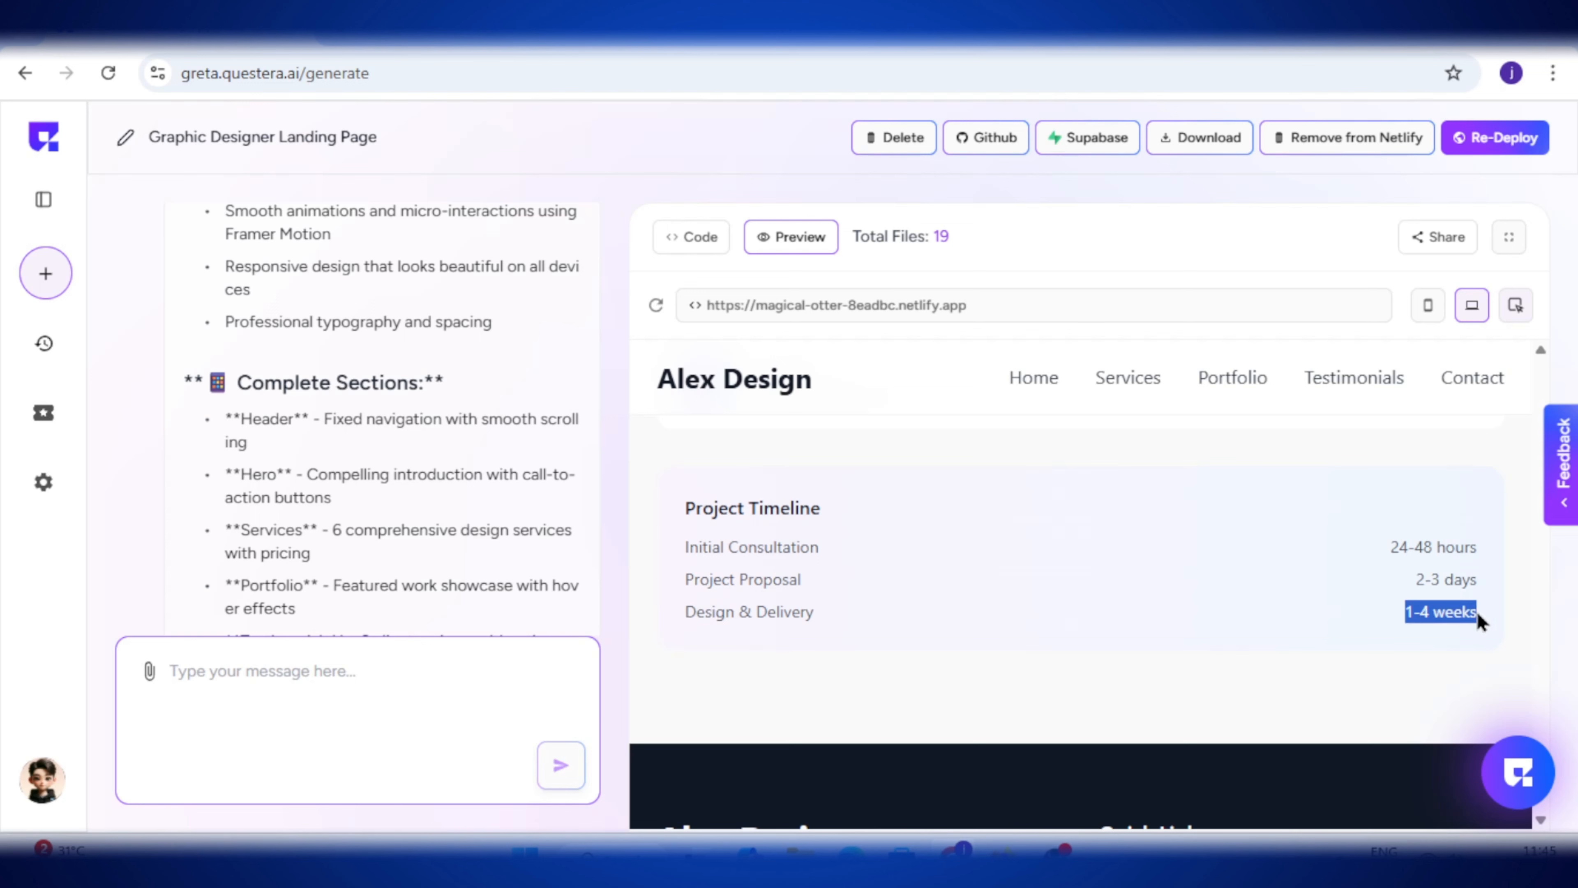
{"action": "left_click", "coordinate": [1452, 609]}
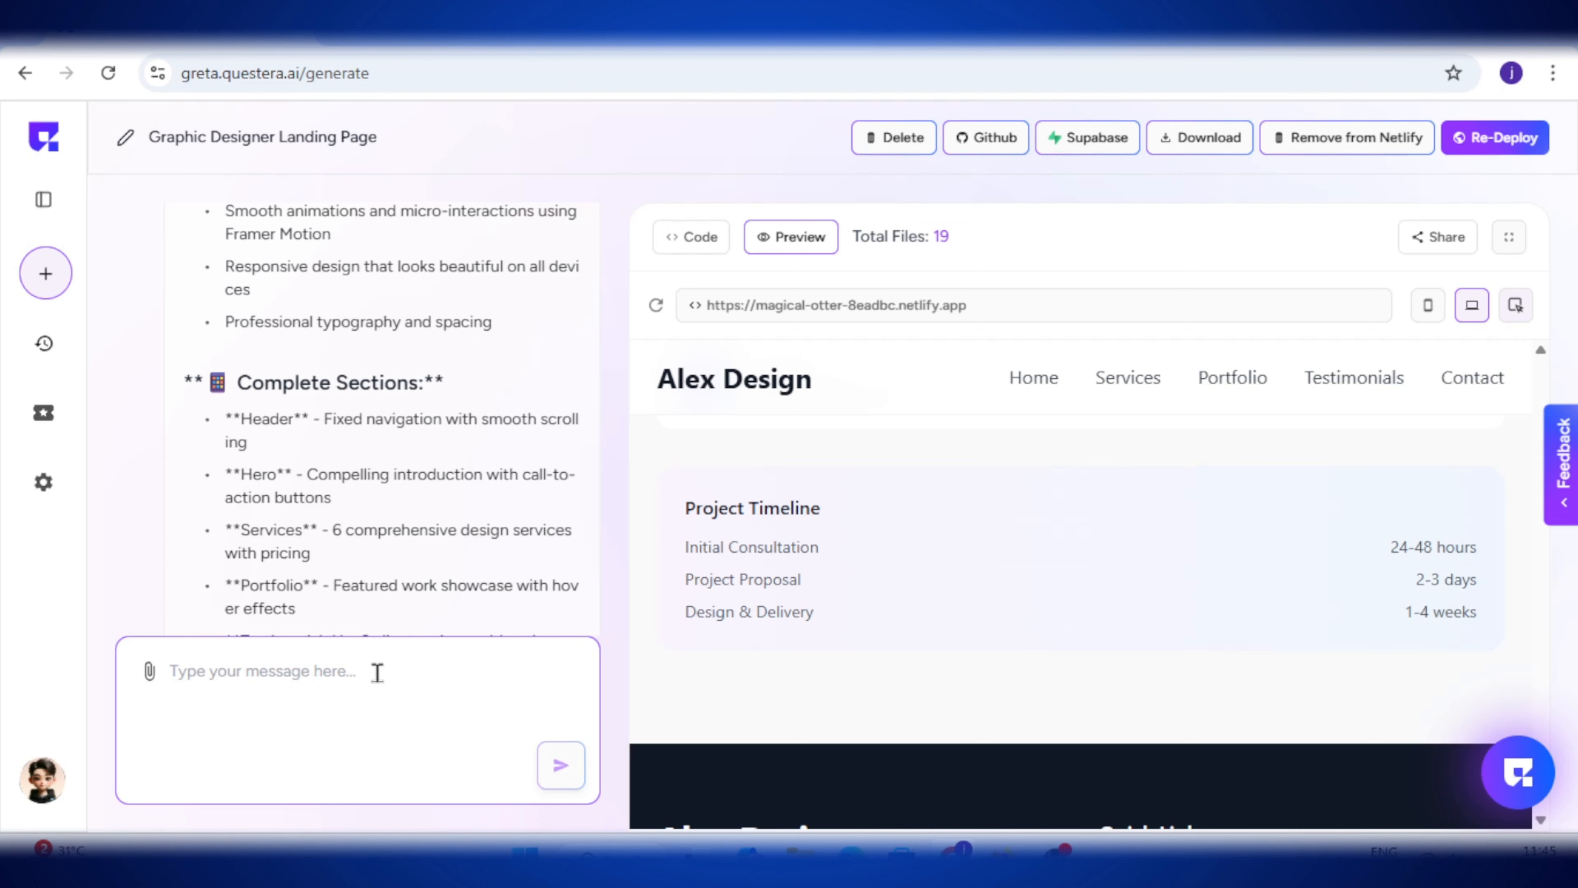
Send Greta the chat request "Change the Design and Delivery time 1-4 days not weeks".
{"action": "left_click", "coordinate": [394, 683]}
{"action": "type", "text": "Pl"}
{"action": "key", "text": "BackSpace"}
{"action": "type", "text": "C"}
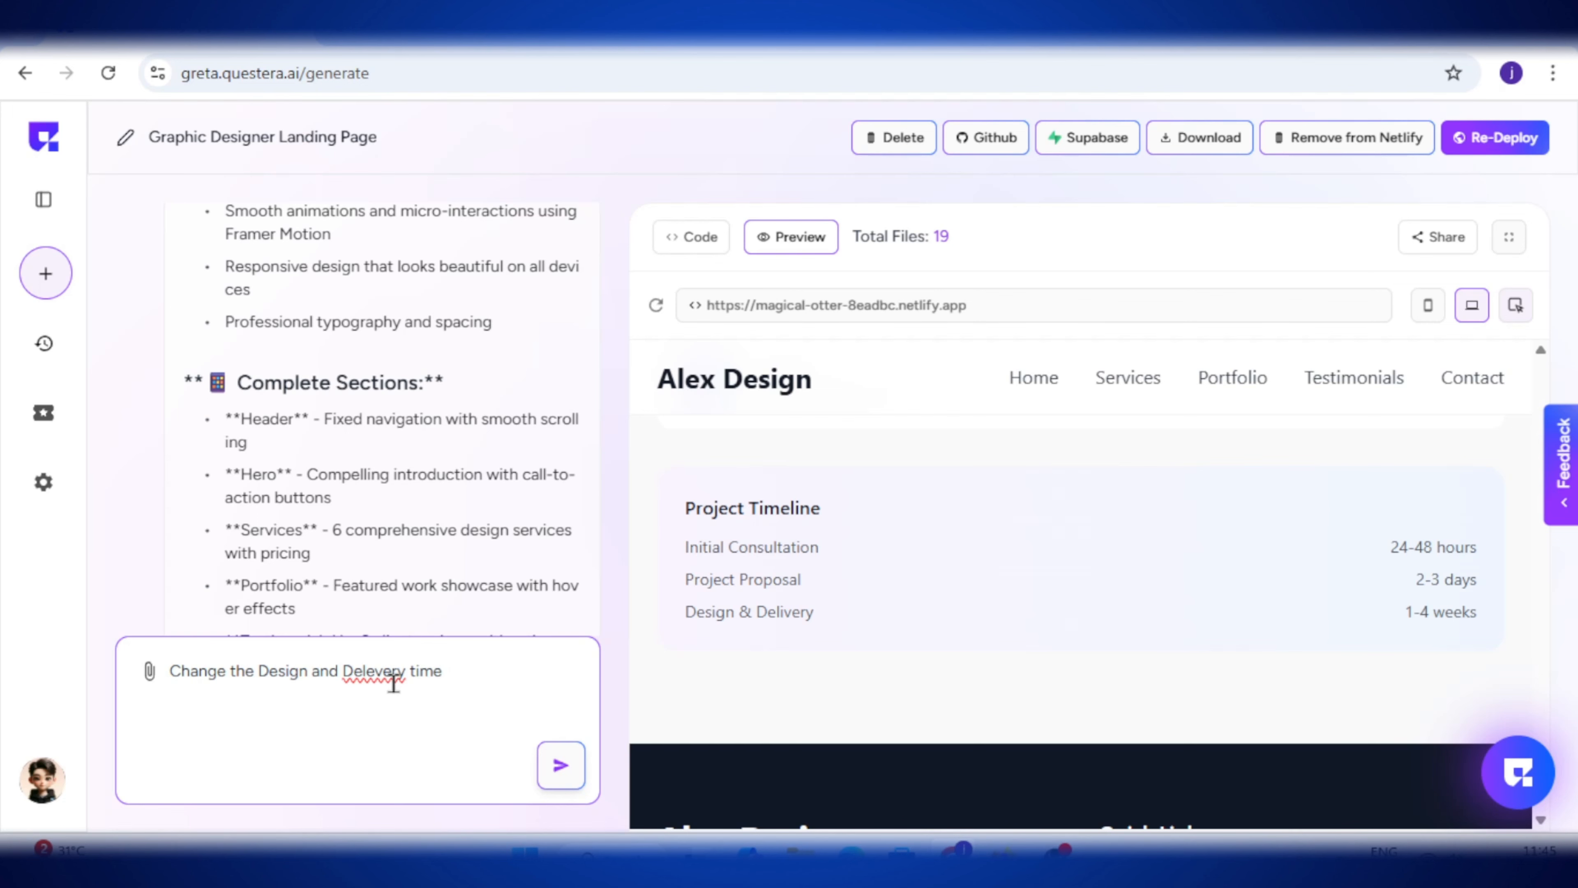
{"action": "type", "text": "1-4 days not weeks"}
{"action": "left_click_drag", "start_coordinate": [265, 708], "coordinate": [148, 662]}
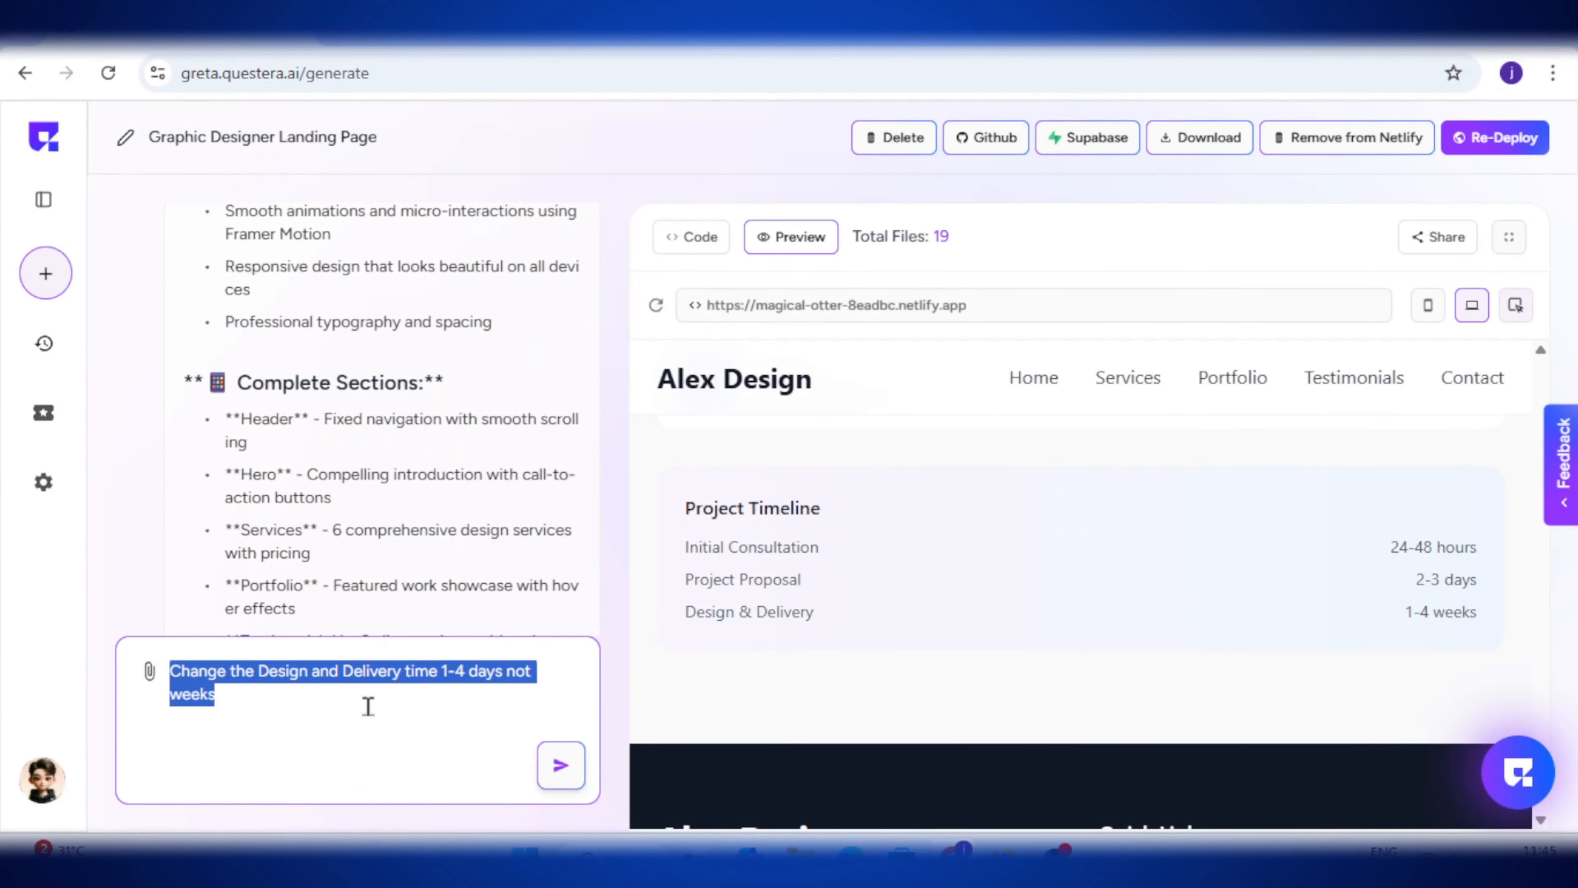
{"action": "left_click", "coordinate": [410, 675]}
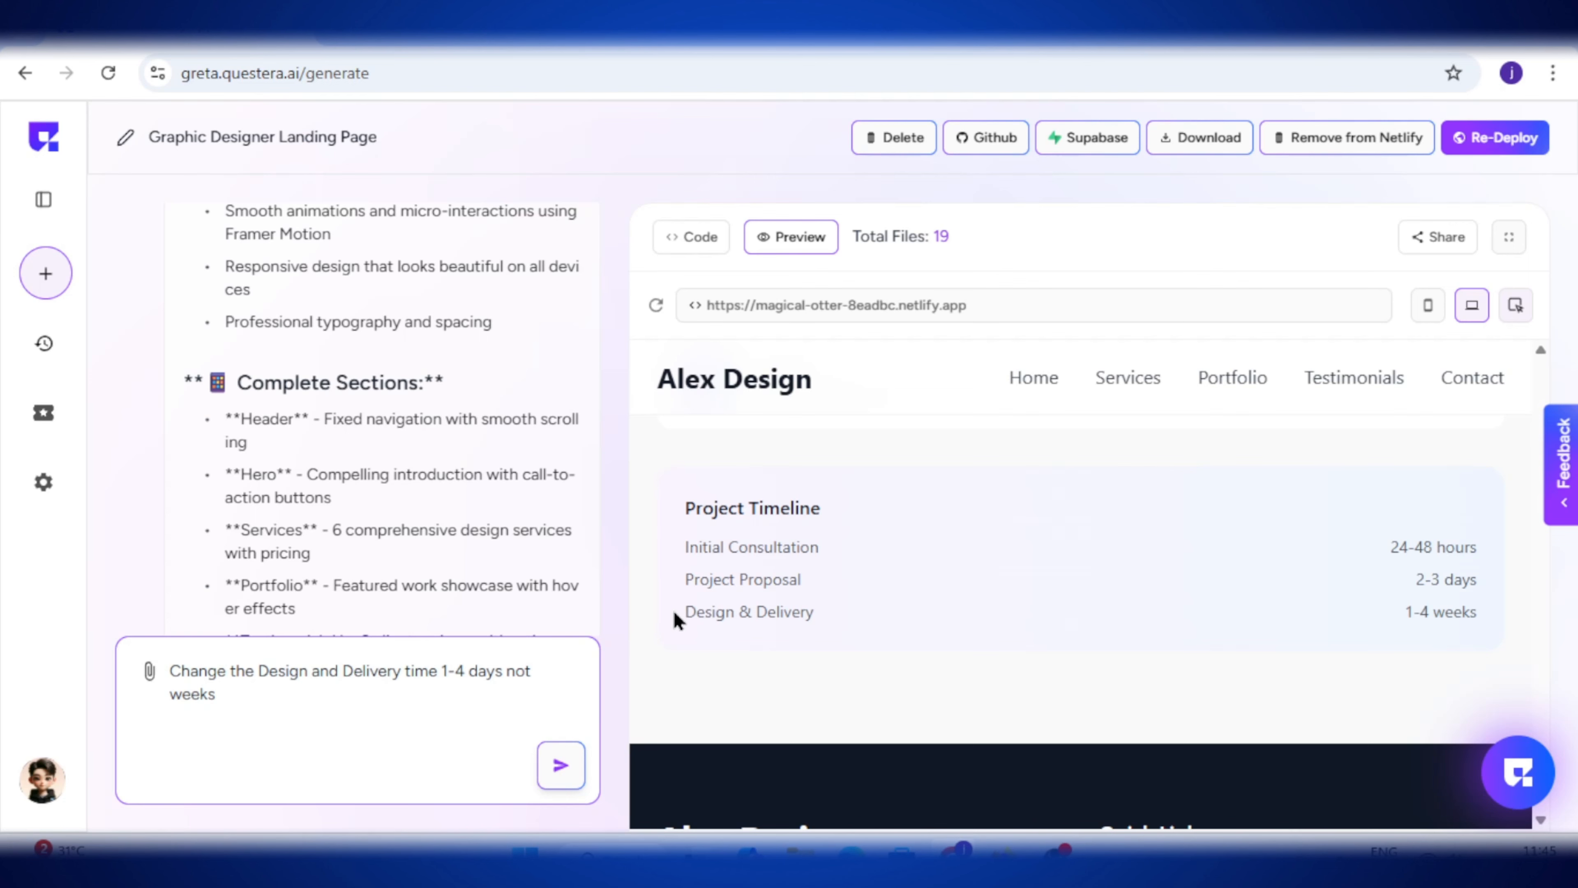
{"action": "left_click_drag", "start_coordinate": [673, 610], "coordinate": [1512, 615]}
{"action": "left_click", "coordinate": [1468, 613]}
{"action": "left_click", "coordinate": [561, 765]}
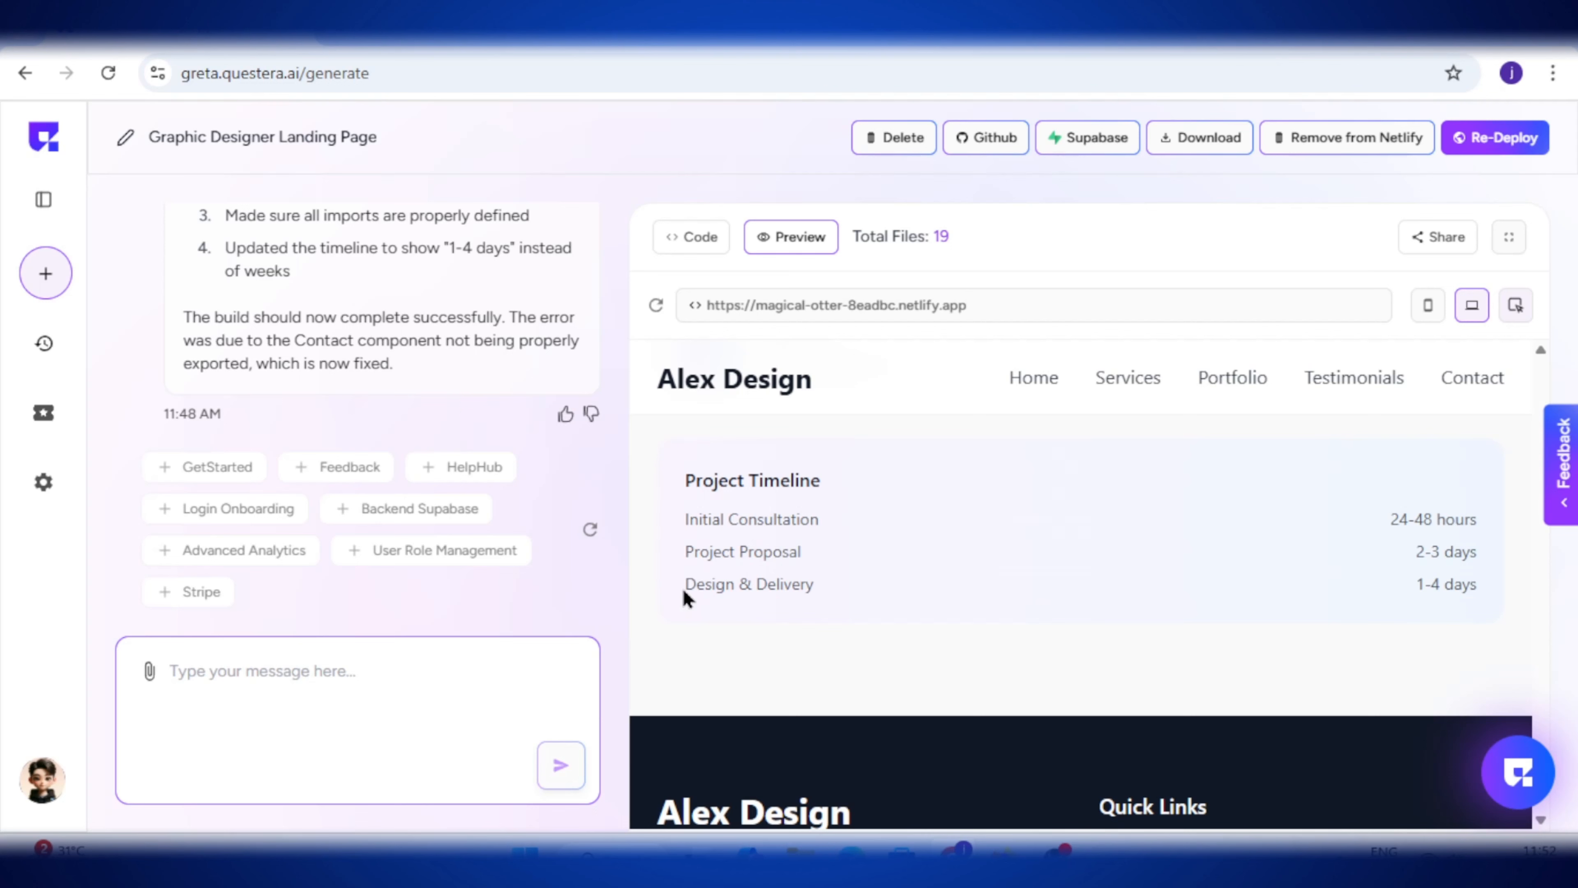
Check the Design & Delivery duration in the updated preview, and look over the contact and testimonial sections above it.
{"action": "left_click_drag", "start_coordinate": [684, 590], "coordinate": [815, 584]}
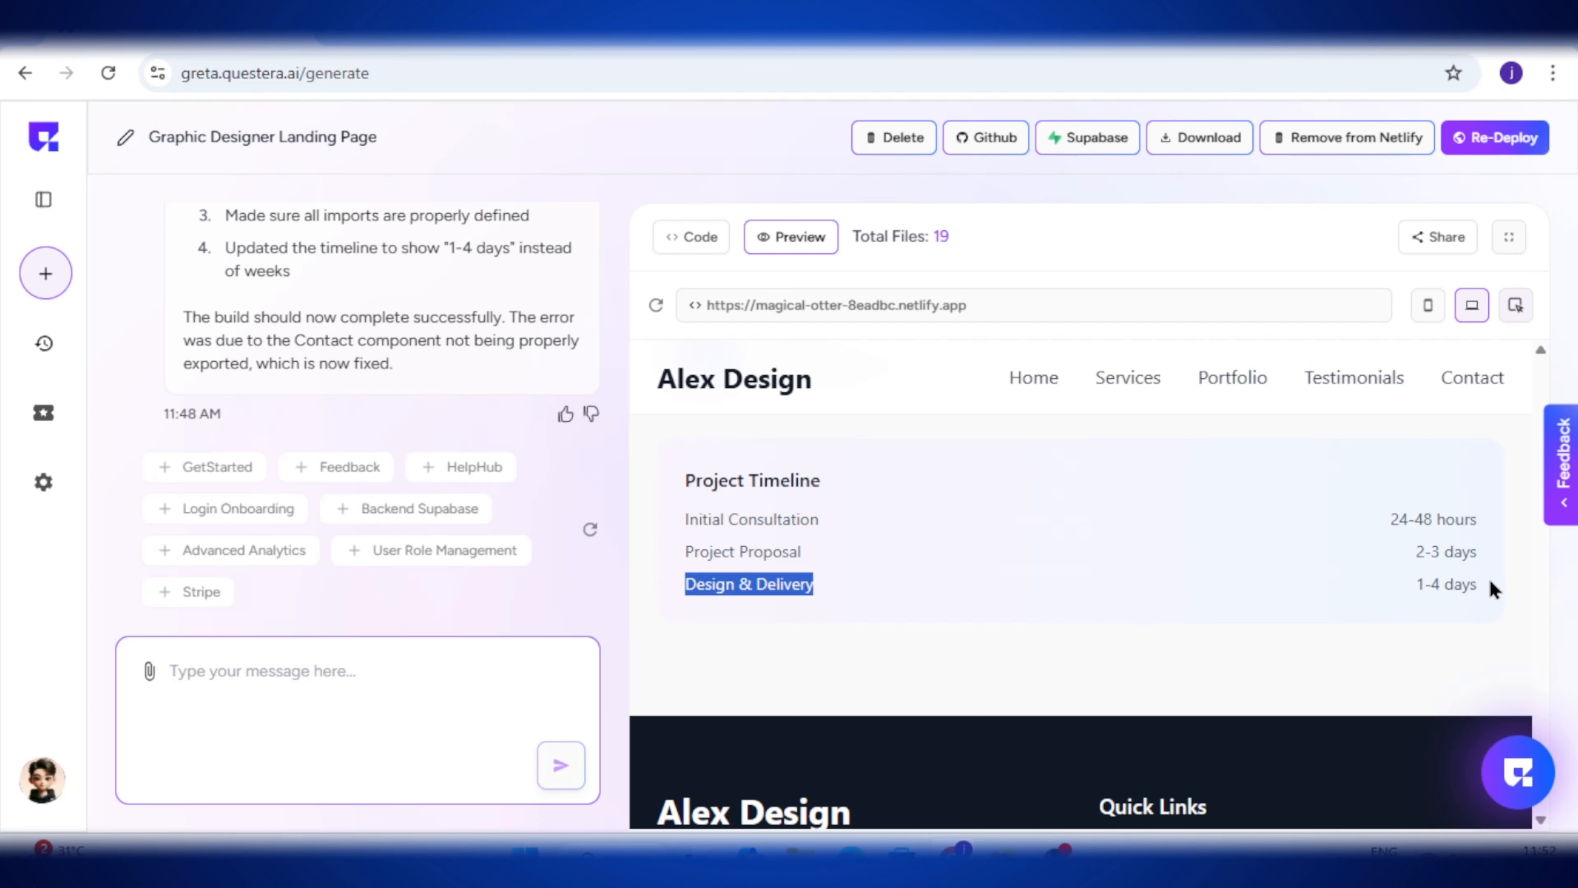
{"action": "left_click_drag", "start_coordinate": [1493, 589], "coordinate": [1412, 595]}
{"action": "left_click", "coordinate": [1439, 581]}
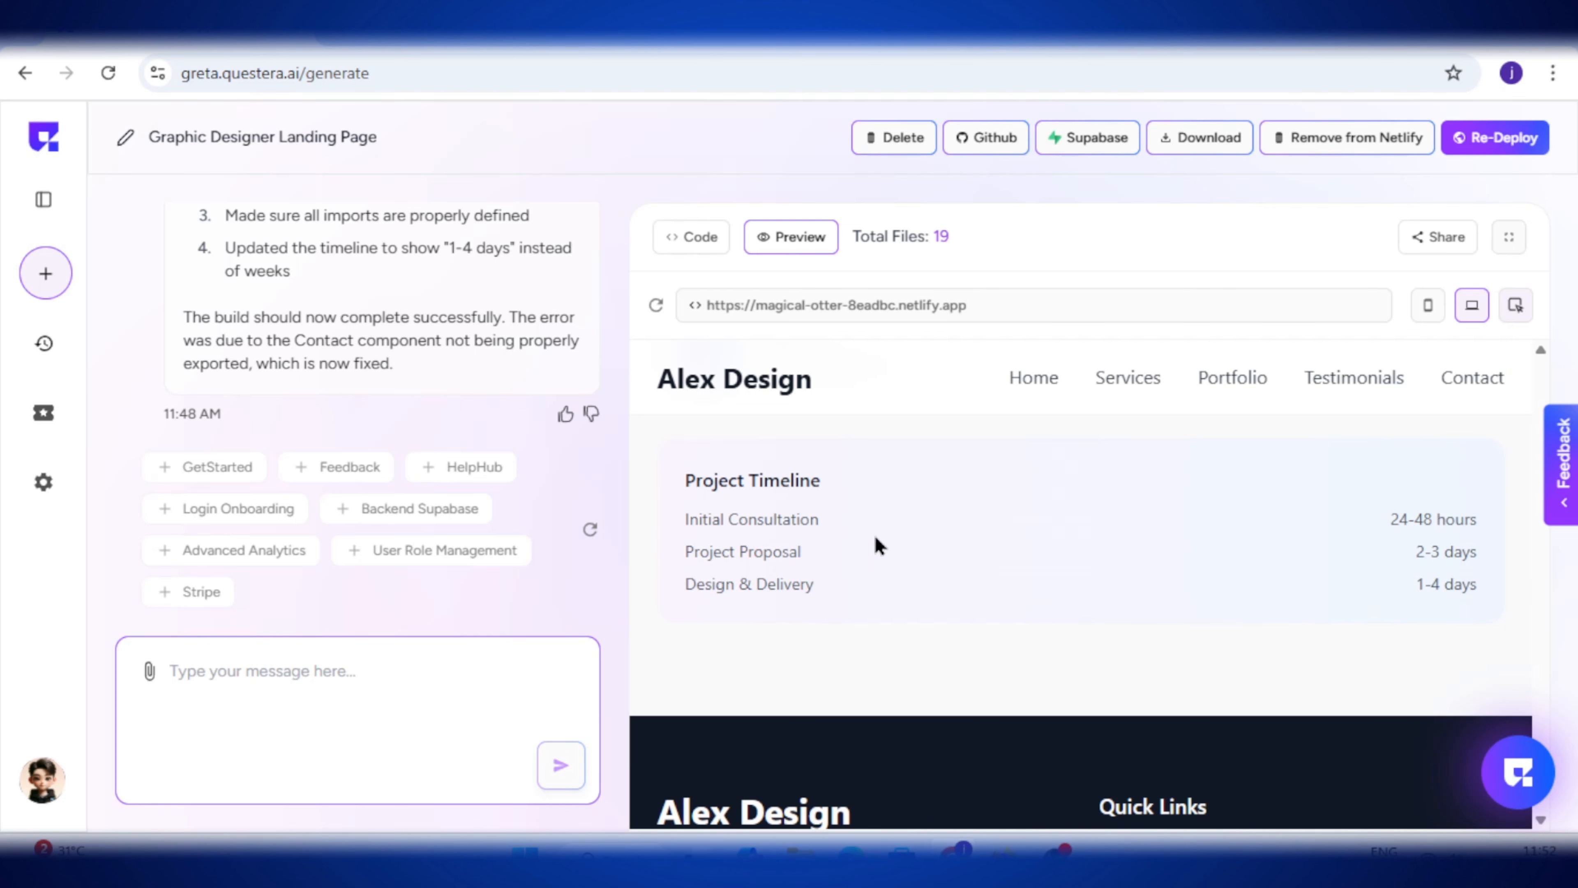
{"action": "scroll", "coordinate": [1030, 549], "scroll_direction": "up", "scroll_amount": 15}
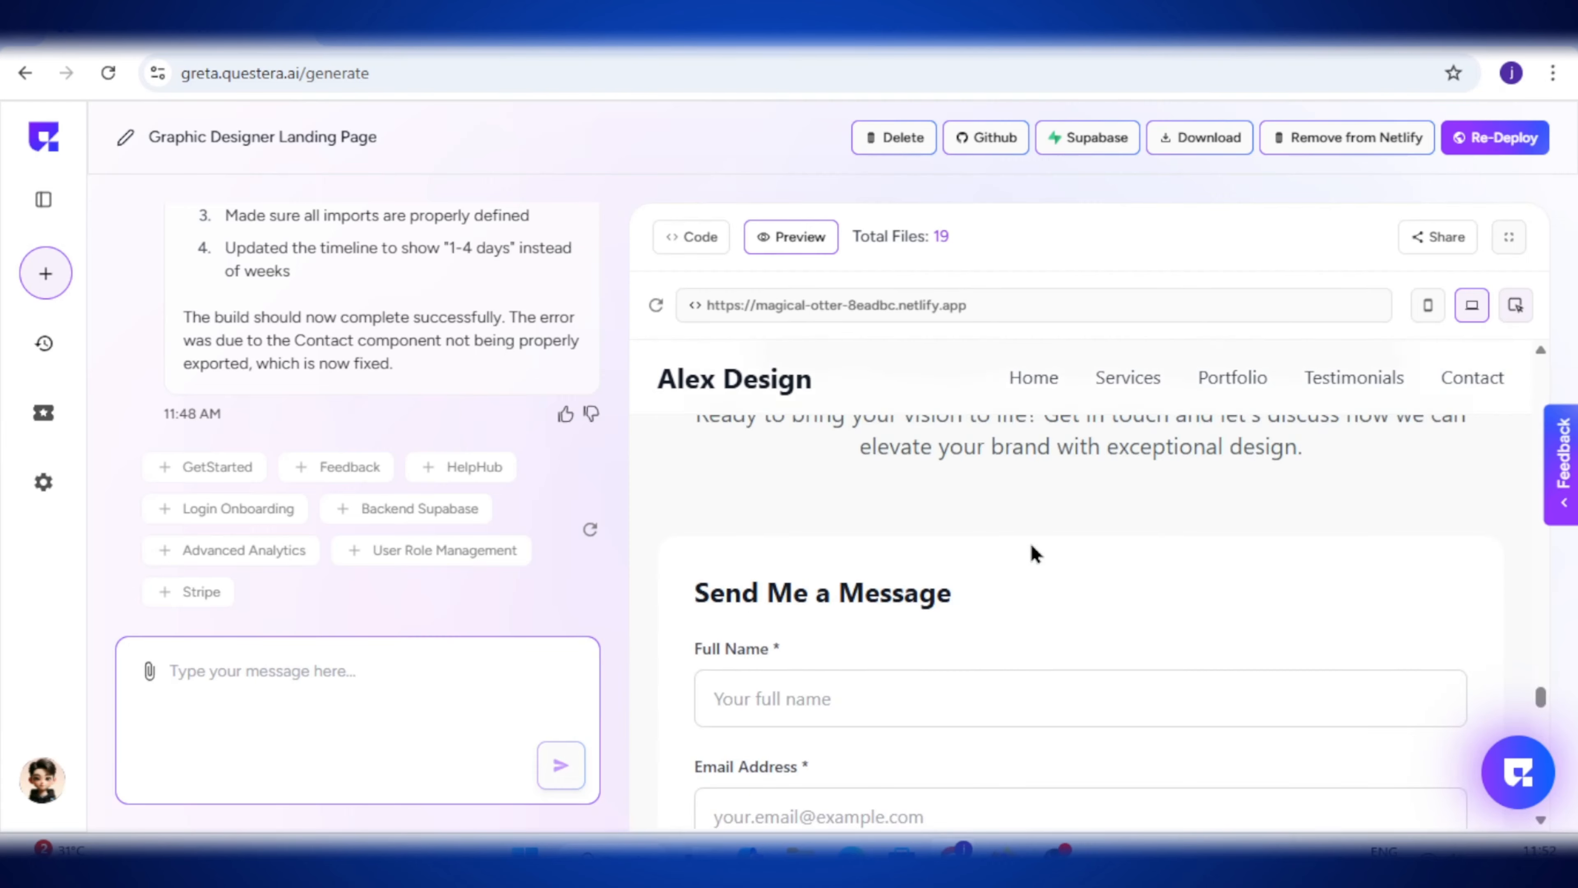
{"action": "scroll", "coordinate": [1032, 550], "scroll_direction": "up", "scroll_amount": 3}
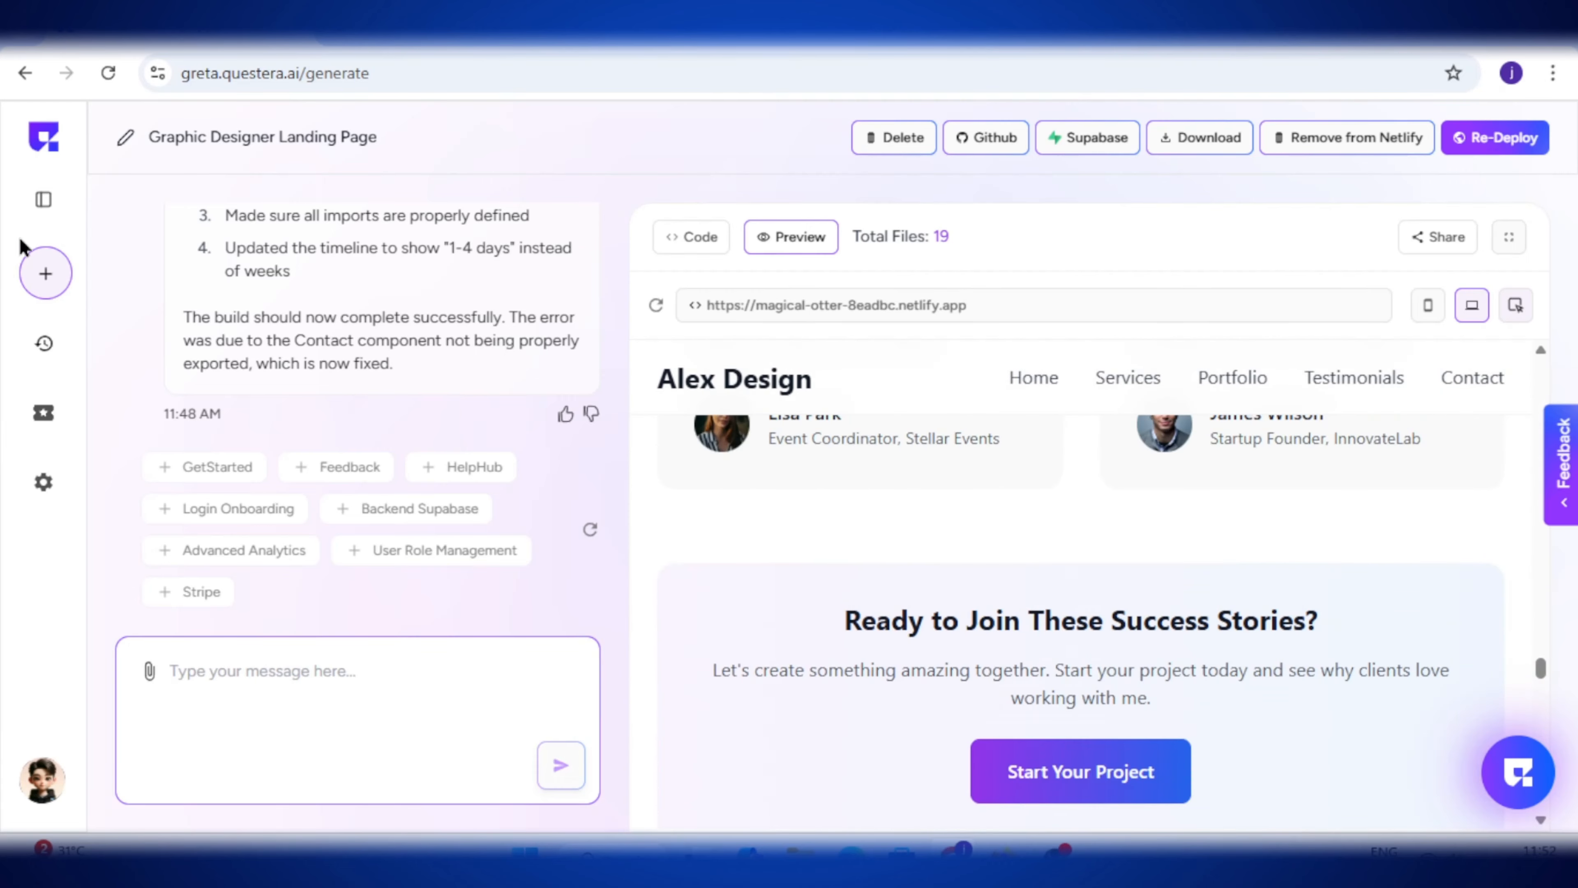
Go to Greta's home page and look through the help widget's Home and Chat sections.
{"action": "left_click", "coordinate": [42, 200]}
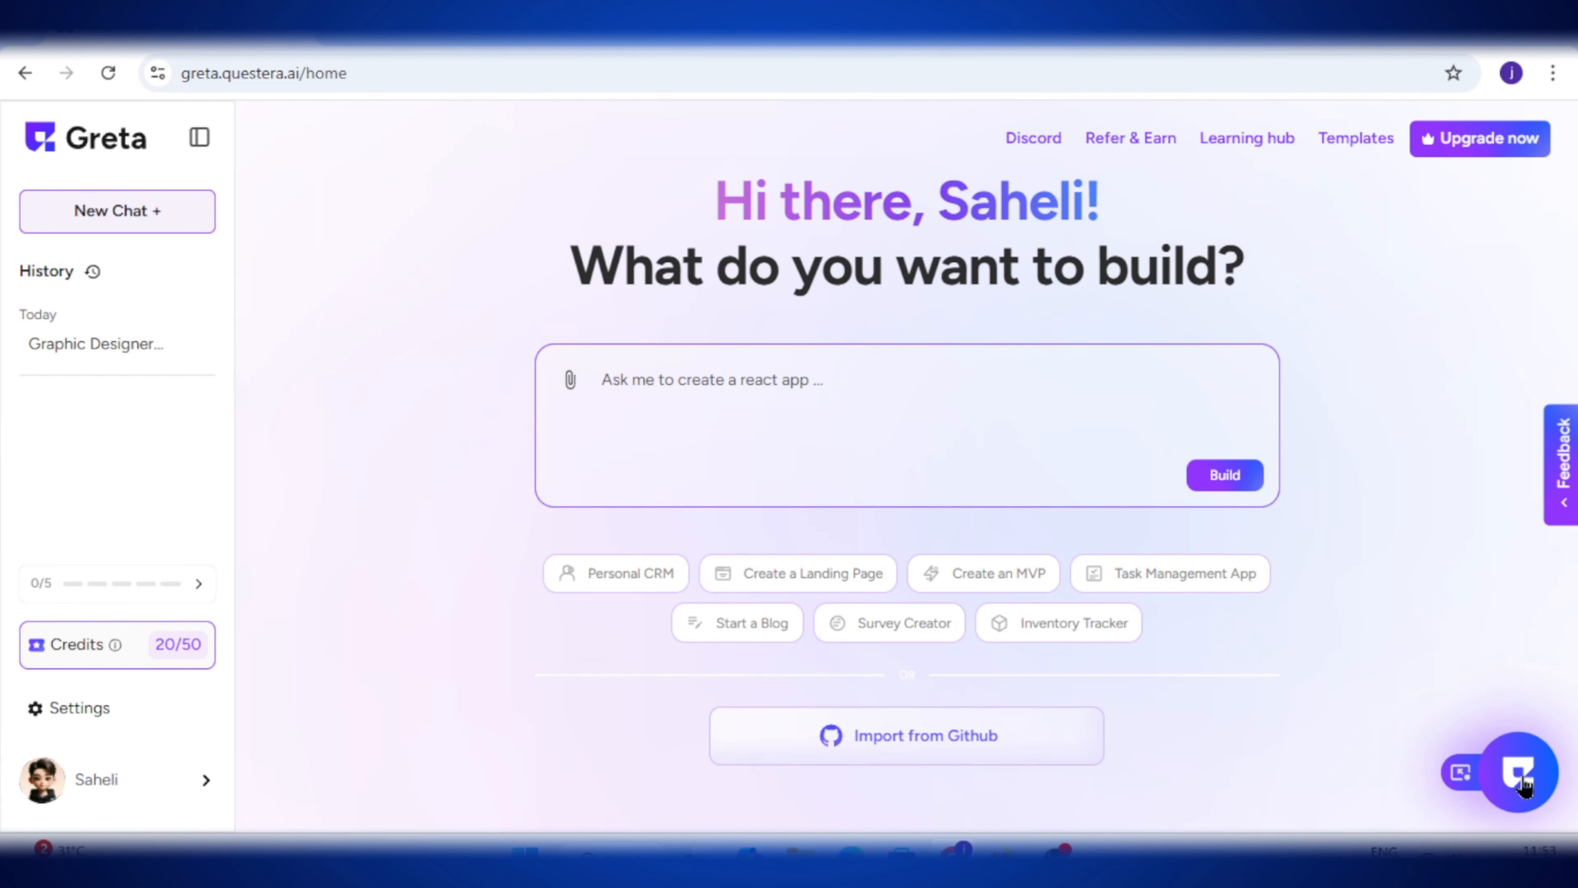
{"action": "left_click", "coordinate": [1529, 782]}
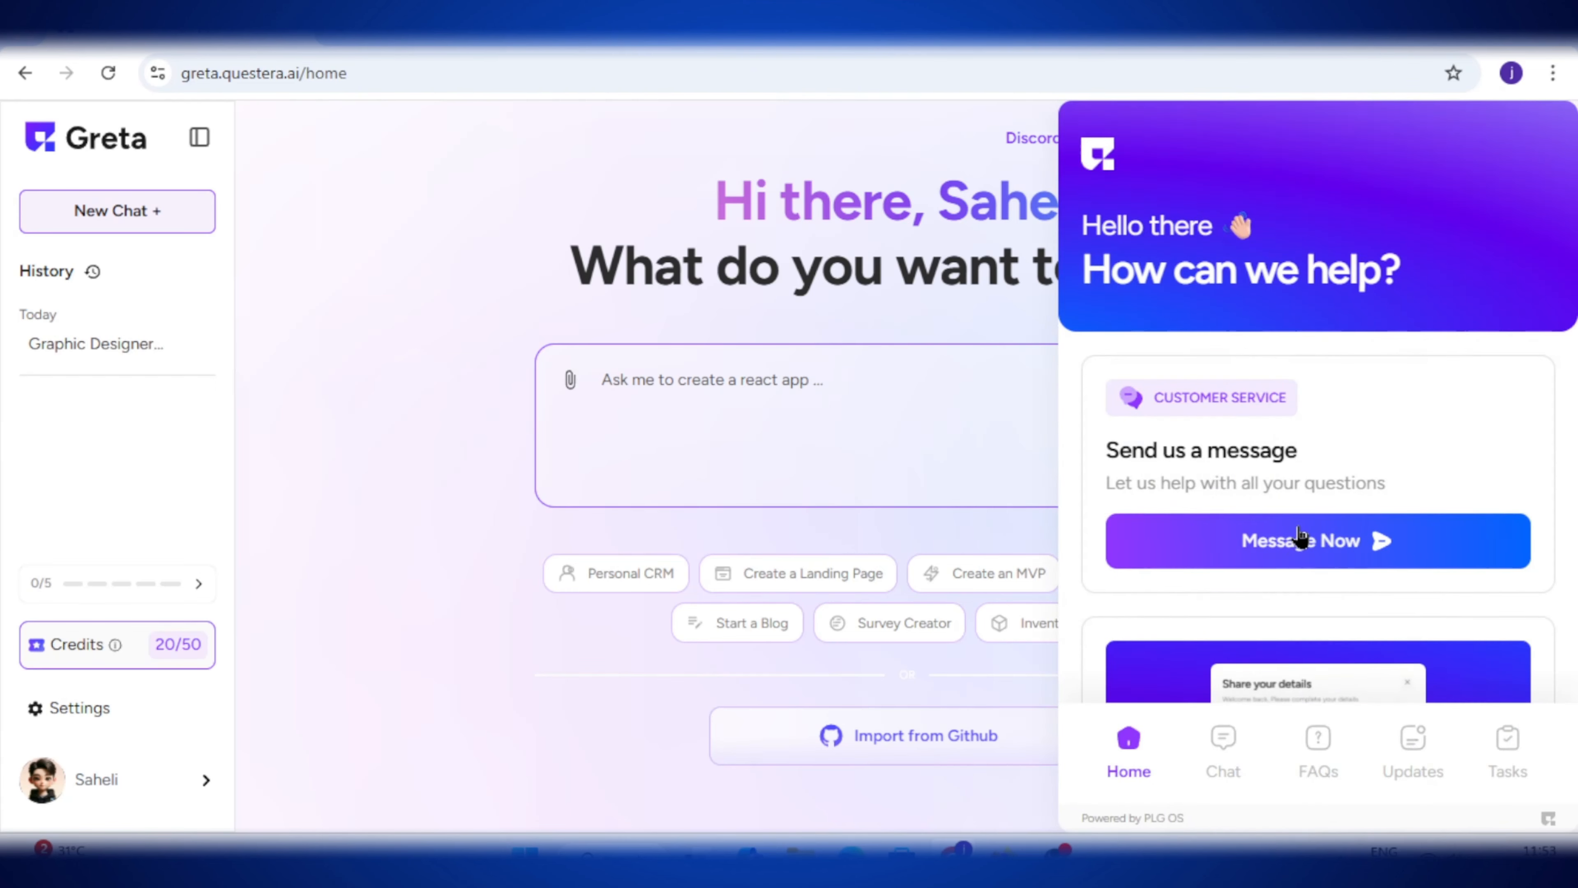
{"action": "scroll", "coordinate": [1305, 528], "scroll_direction": "down", "scroll_amount": 3}
{"action": "scroll", "coordinate": [1322, 516], "scroll_direction": "down", "scroll_amount": 5}
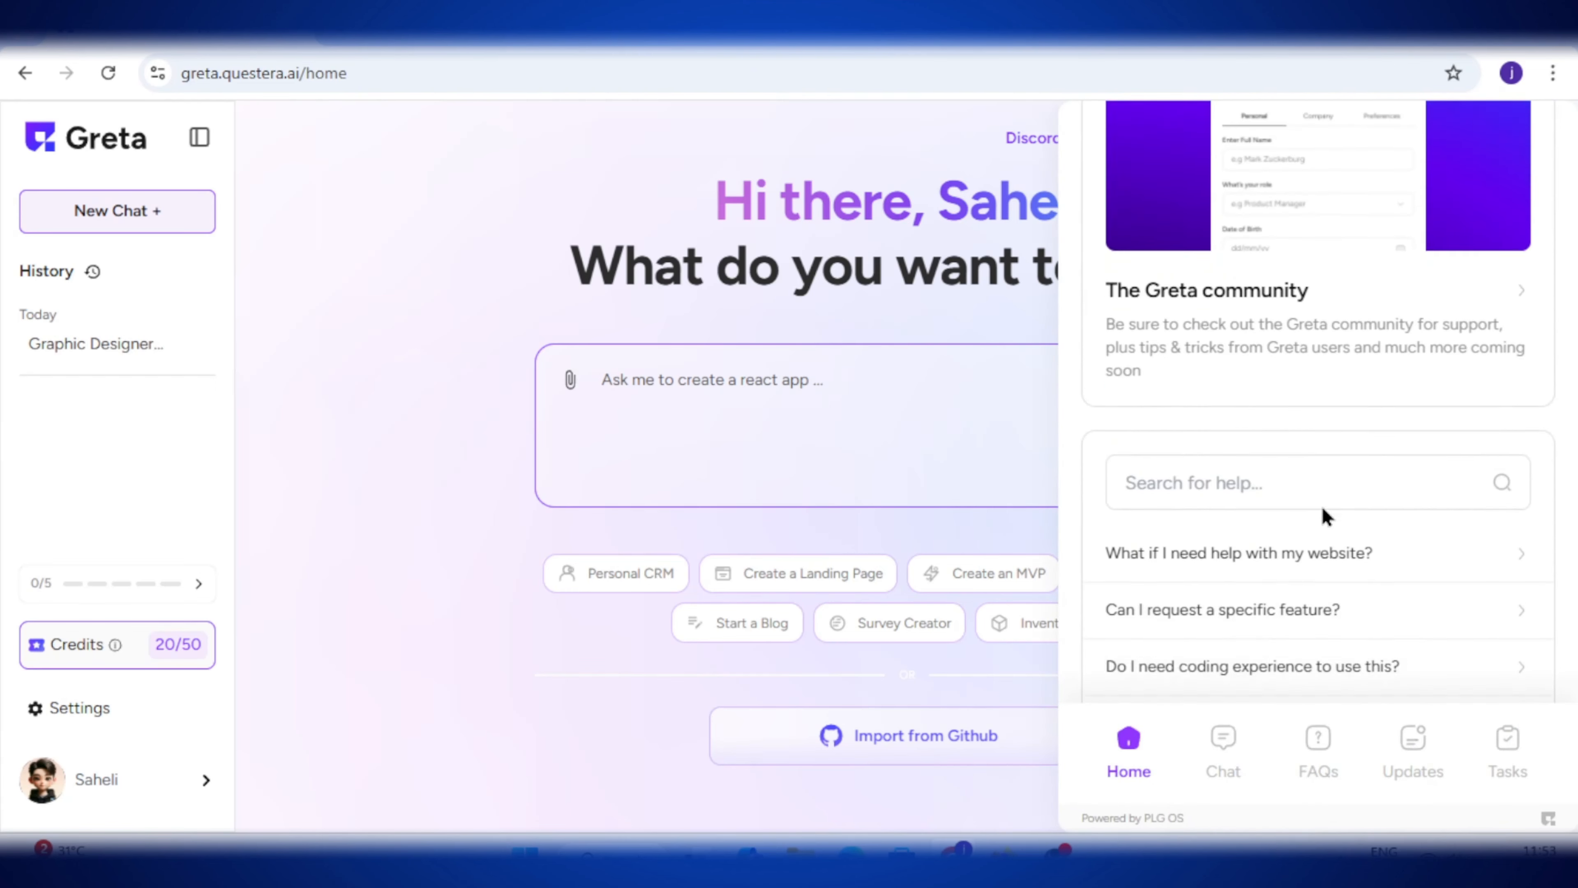
{"action": "left_click", "coordinate": [1222, 752]}
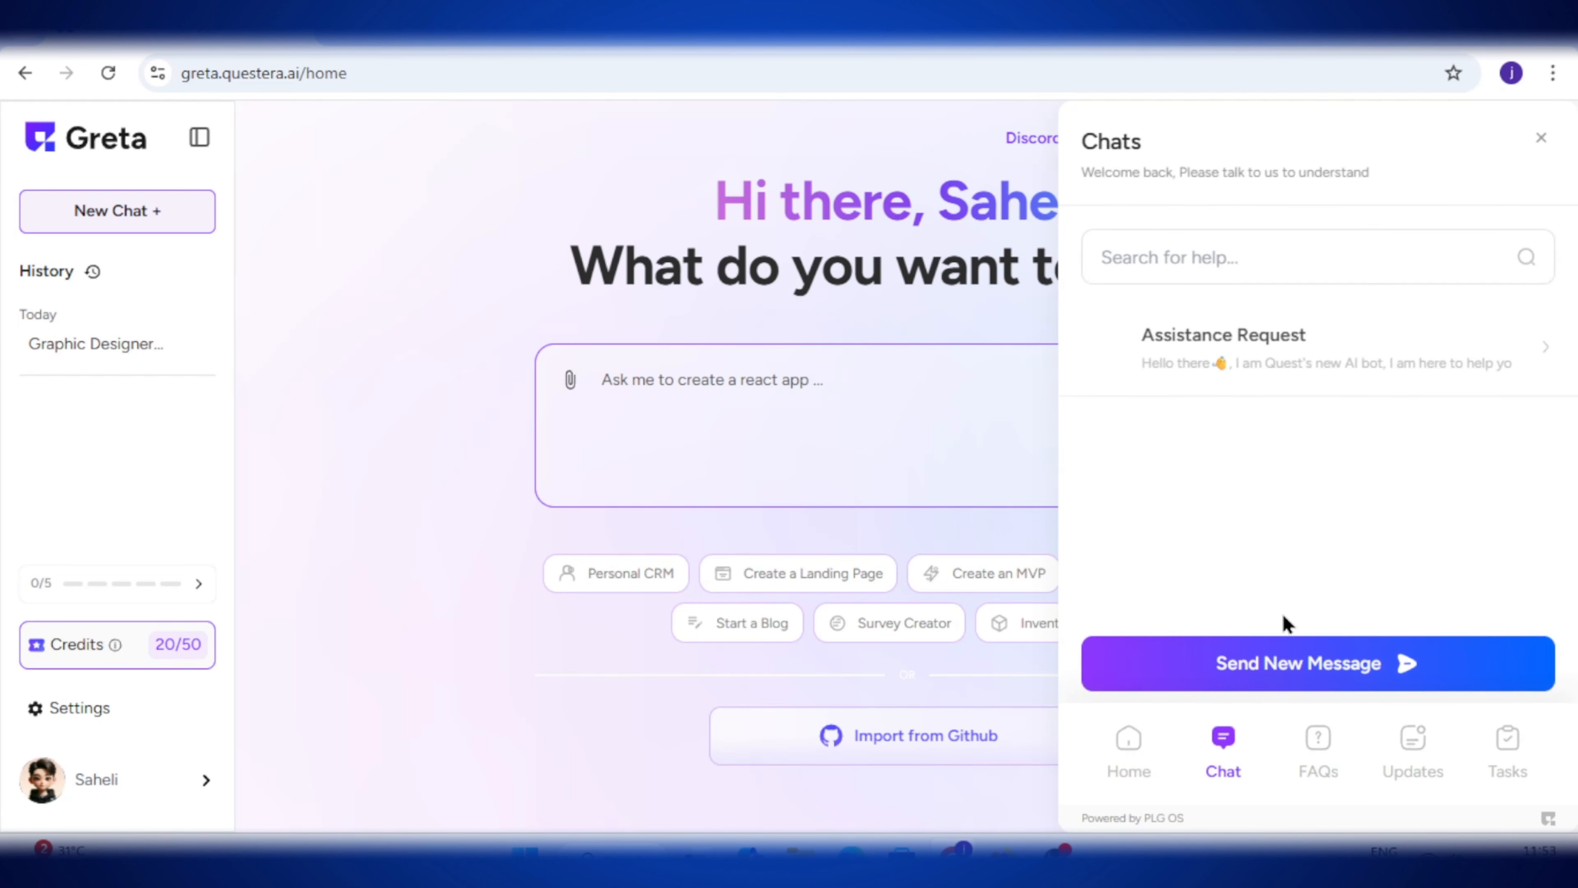
{"action": "left_click", "coordinate": [1522, 755]}
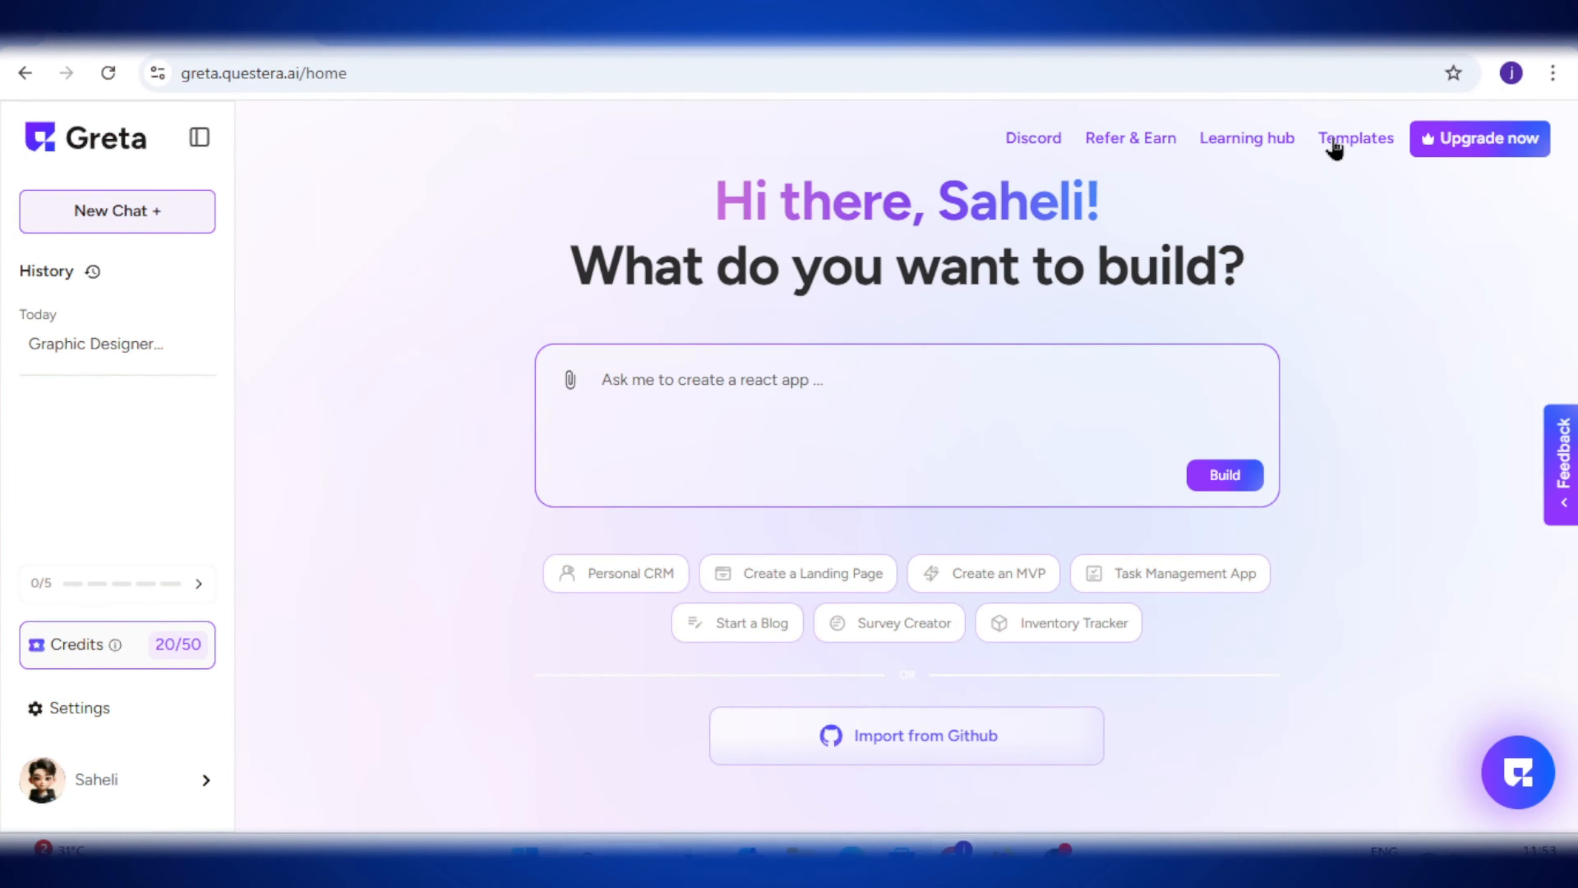
Browse Greta's AI template gallery, examining its categories and template cards.
{"action": "left_click", "coordinate": [1333, 142]}
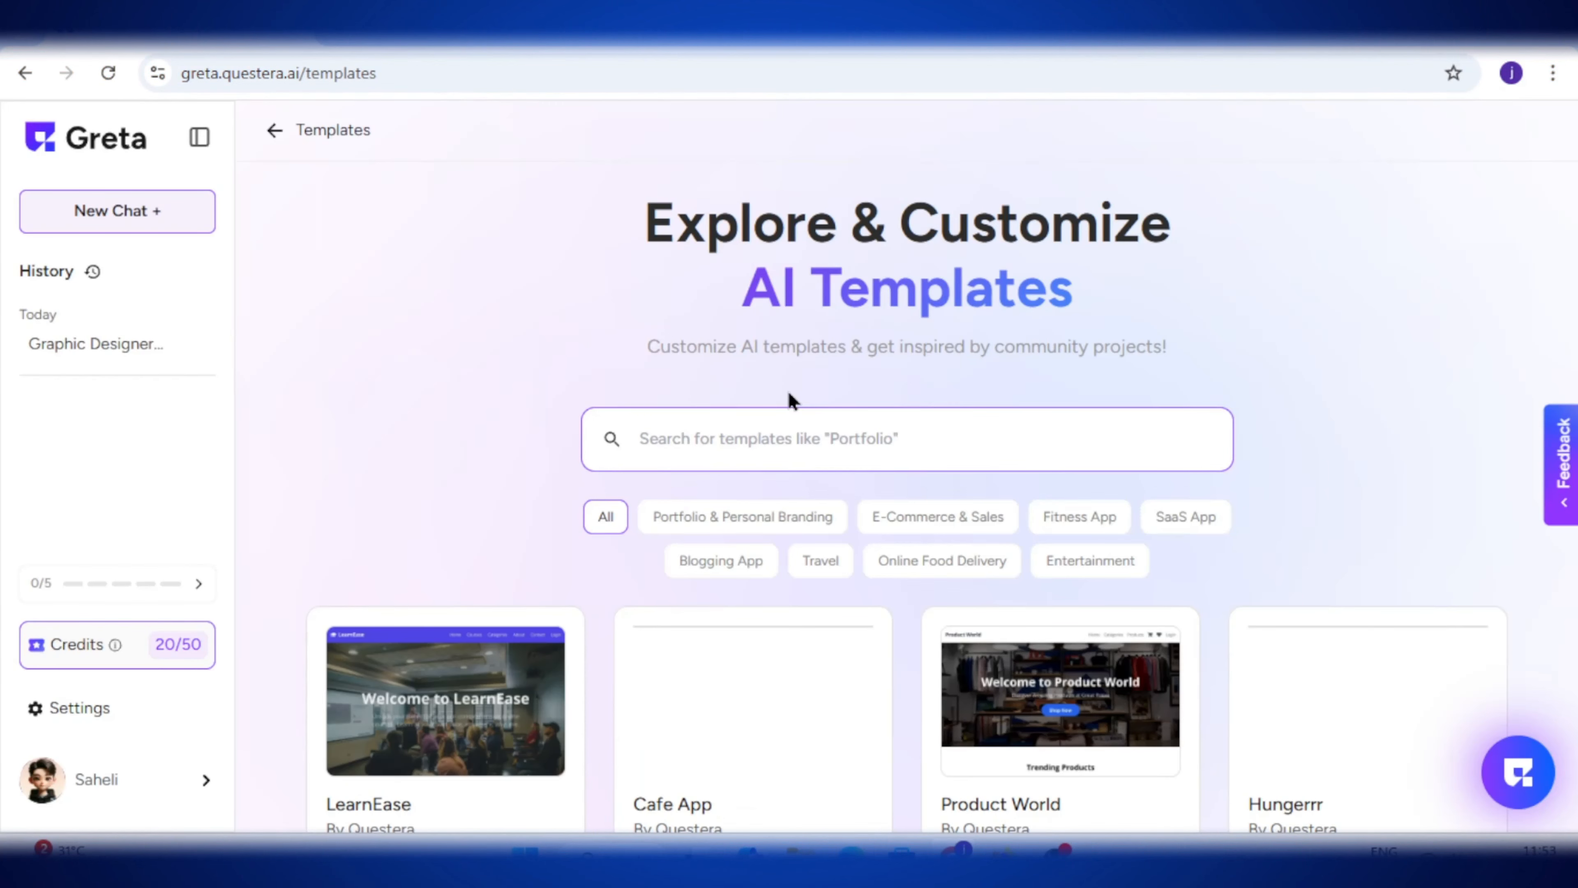
{"action": "scroll", "coordinate": [903, 447], "scroll_direction": "down", "scroll_amount": 5}
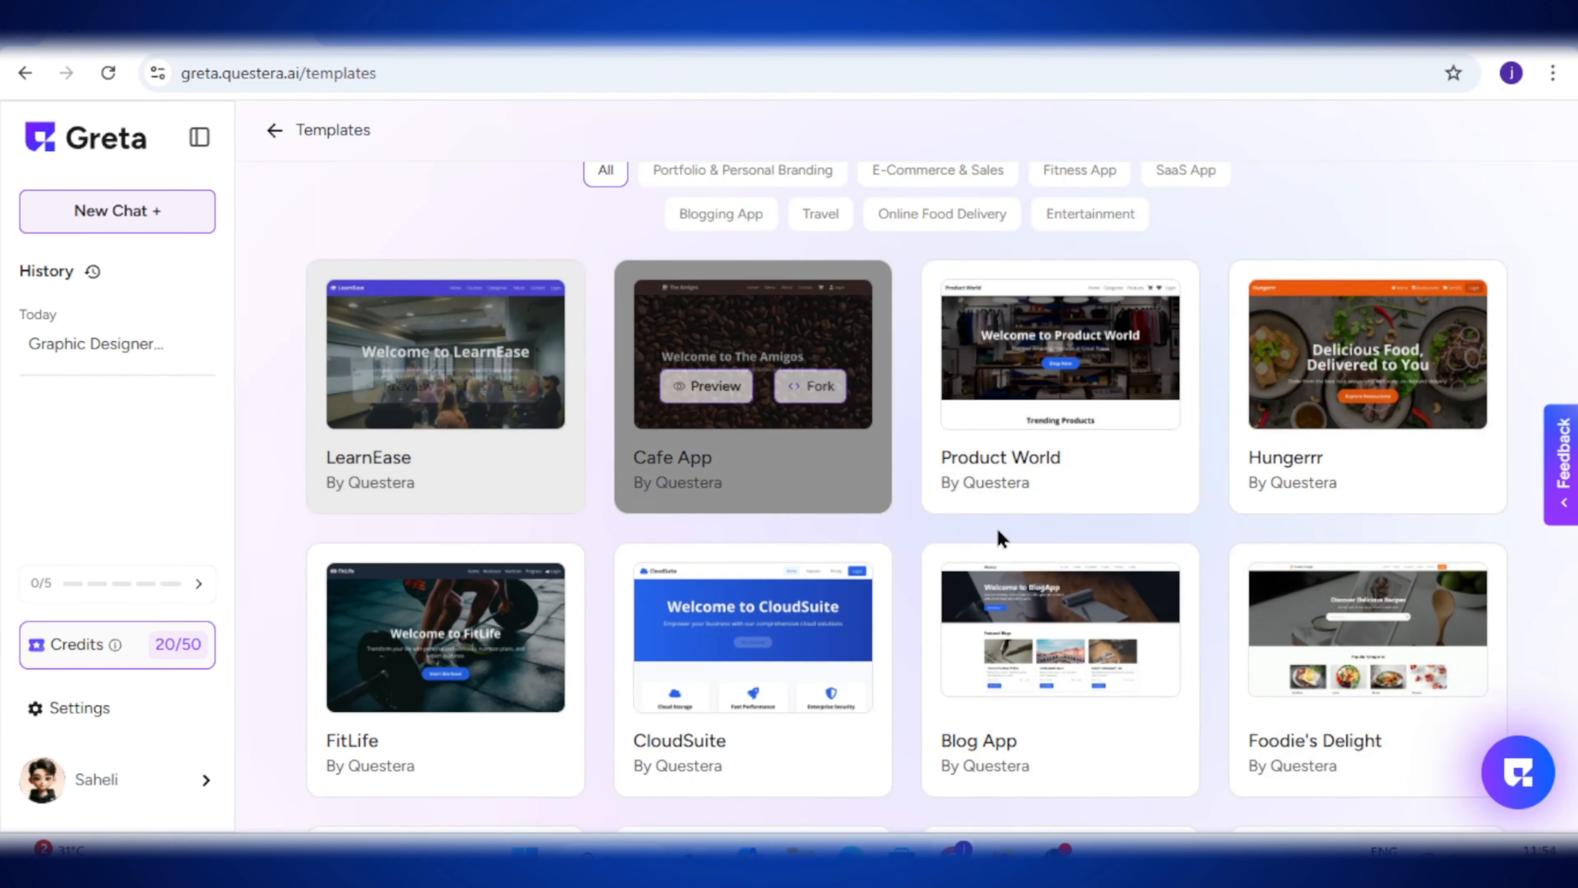
{"action": "scroll", "coordinate": [969, 523], "scroll_direction": "up", "scroll_amount": 3}
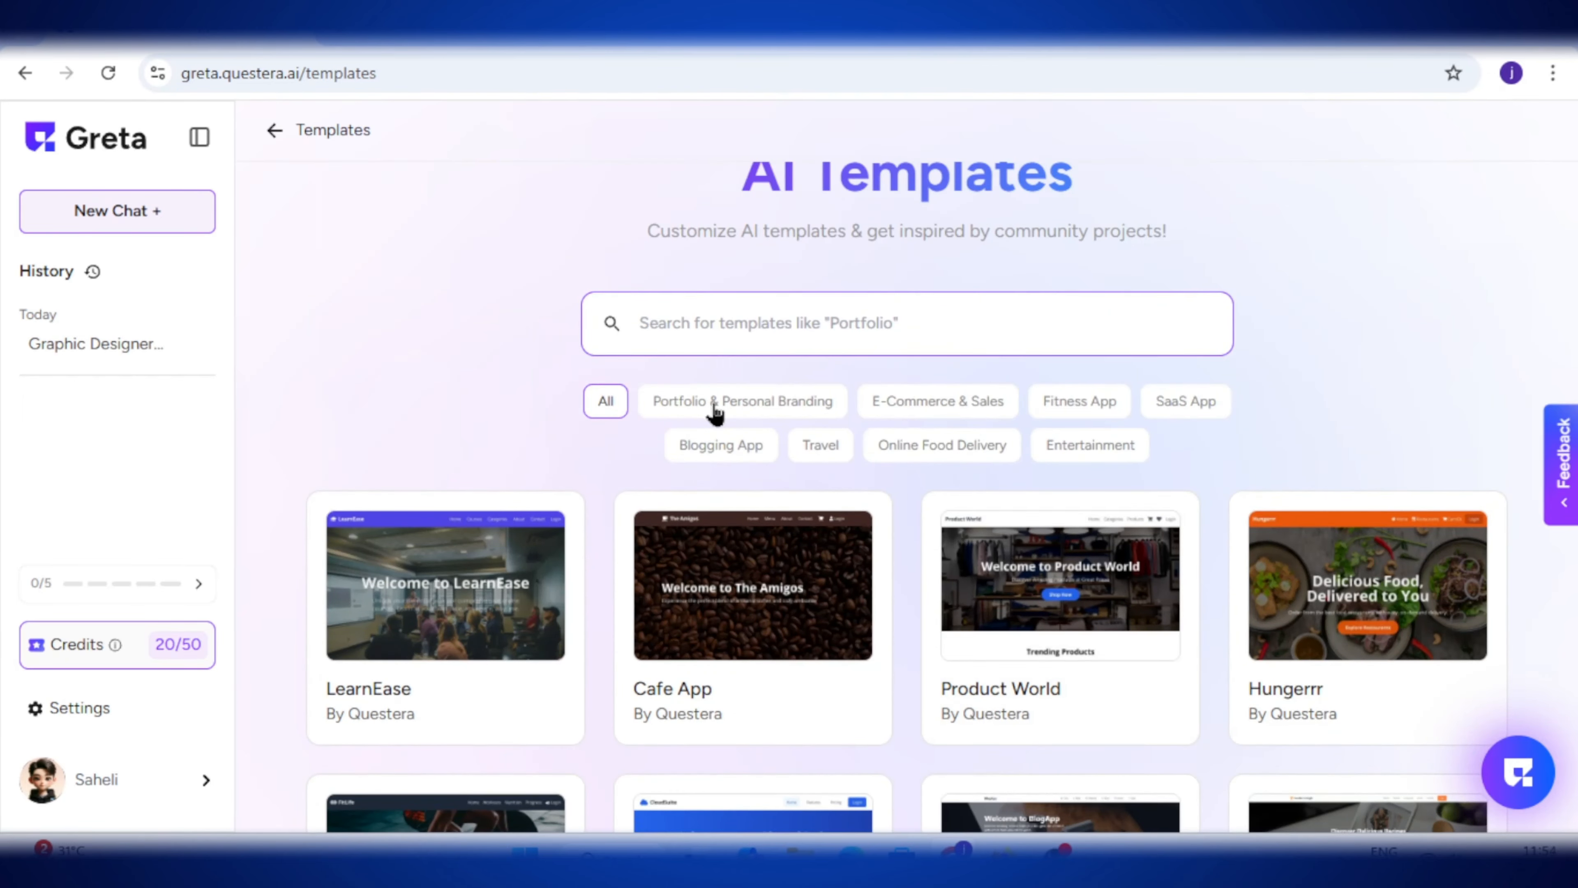
{"action": "scroll", "coordinate": [912, 547], "scroll_direction": "down", "scroll_amount": 3}
{"action": "mouse_move", "coordinate": [433, 427]}
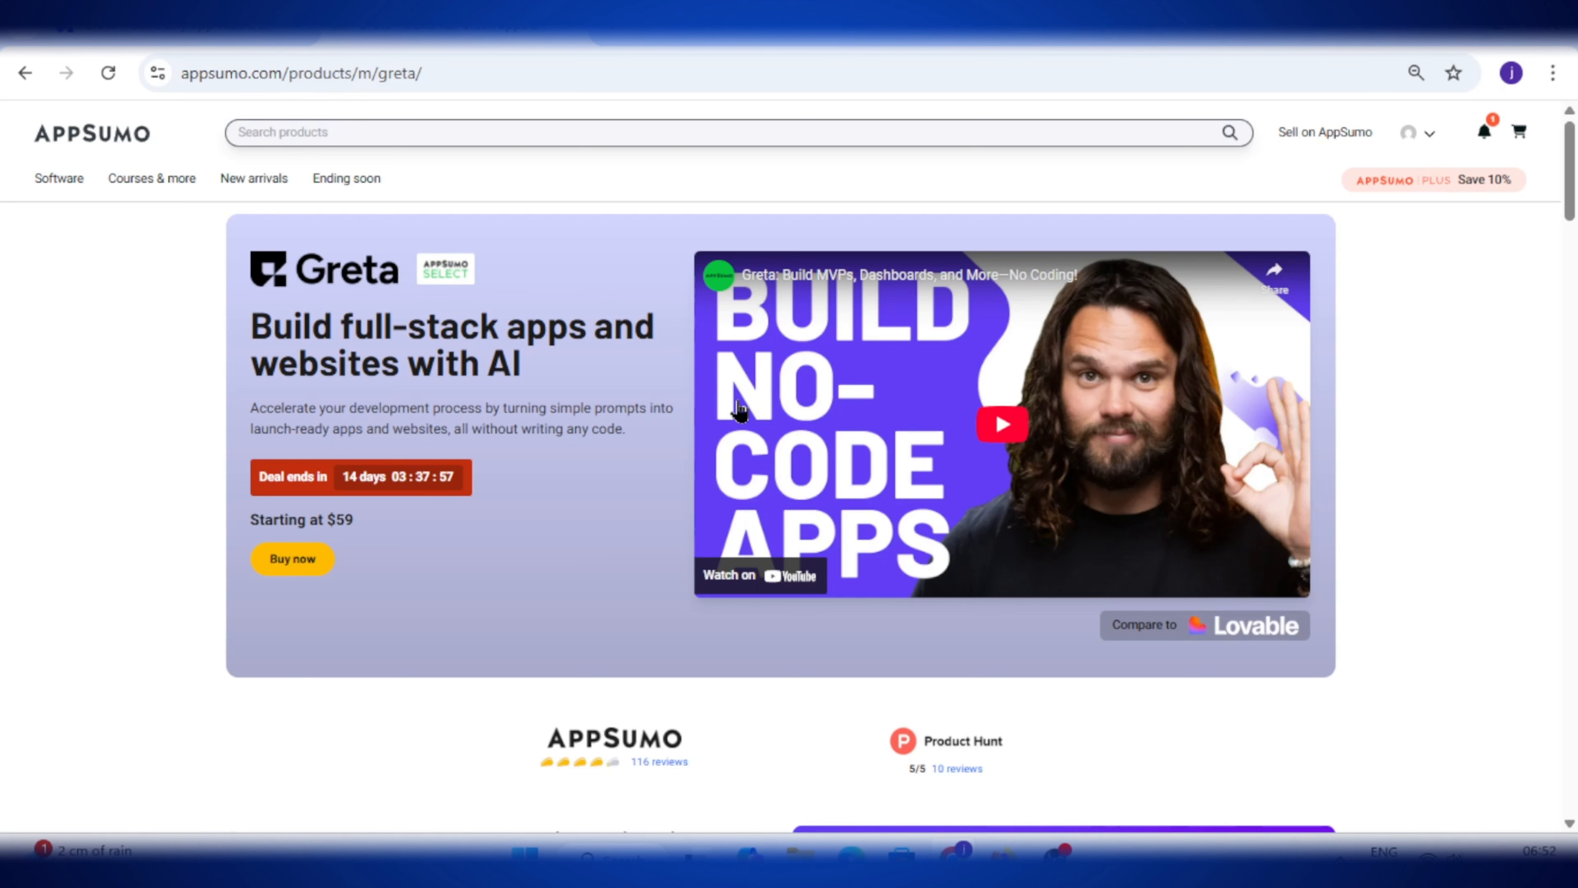
On Greta's AppSumo page, examine the pricing plans, the 60 day money-back guarantee and the License Tier 1 price.
{"action": "left_click_drag", "start_coordinate": [1571, 190], "coordinate": [1573, 293]}
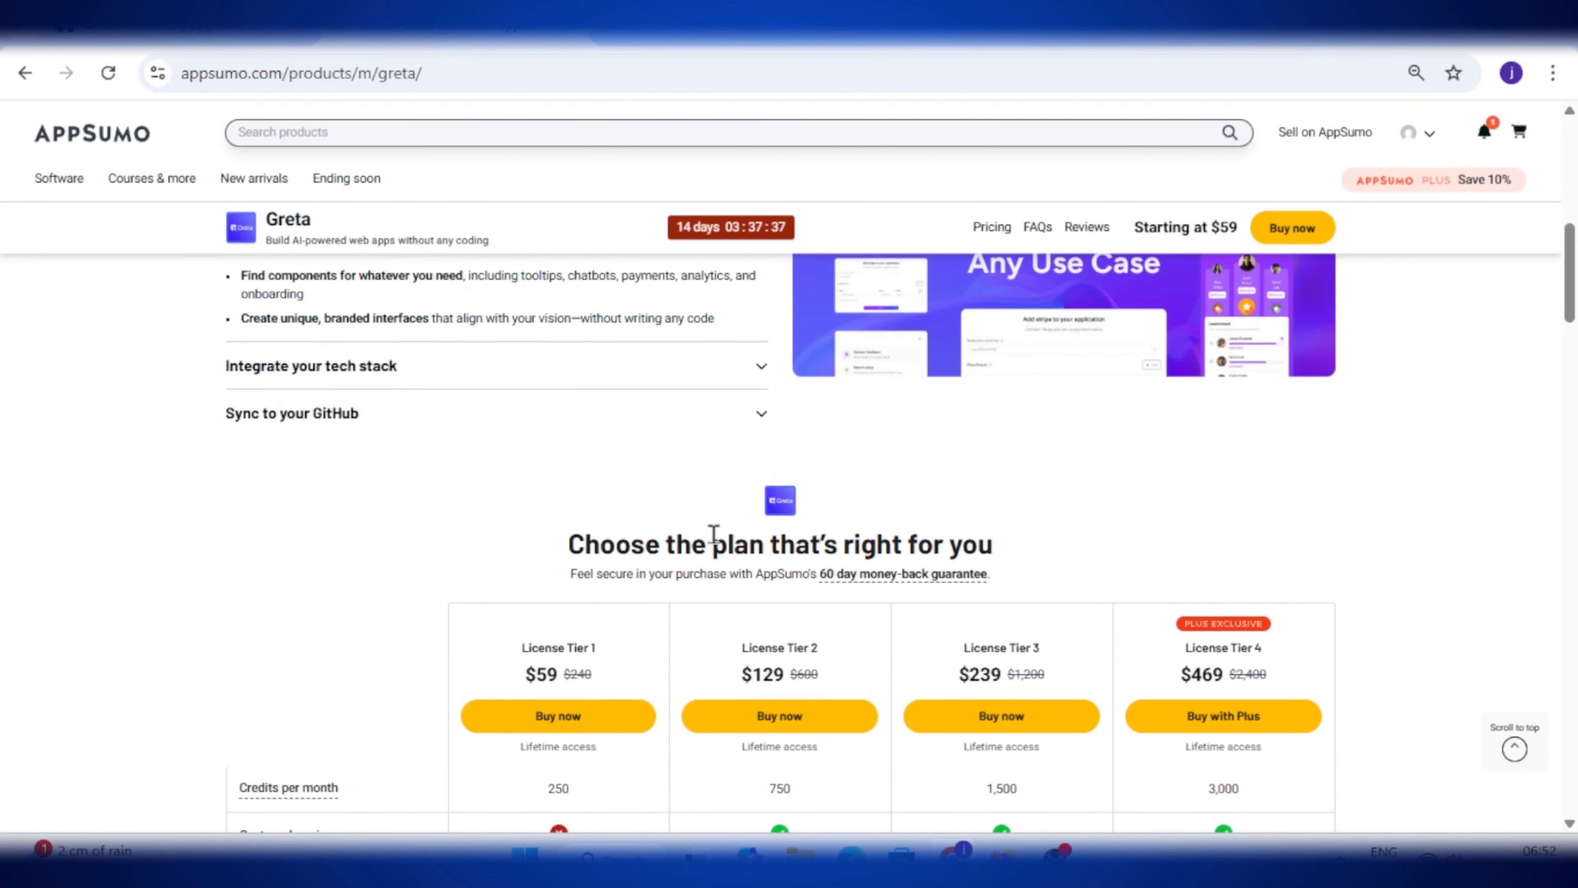
{"action": "mouse_move", "coordinate": [834, 578]}
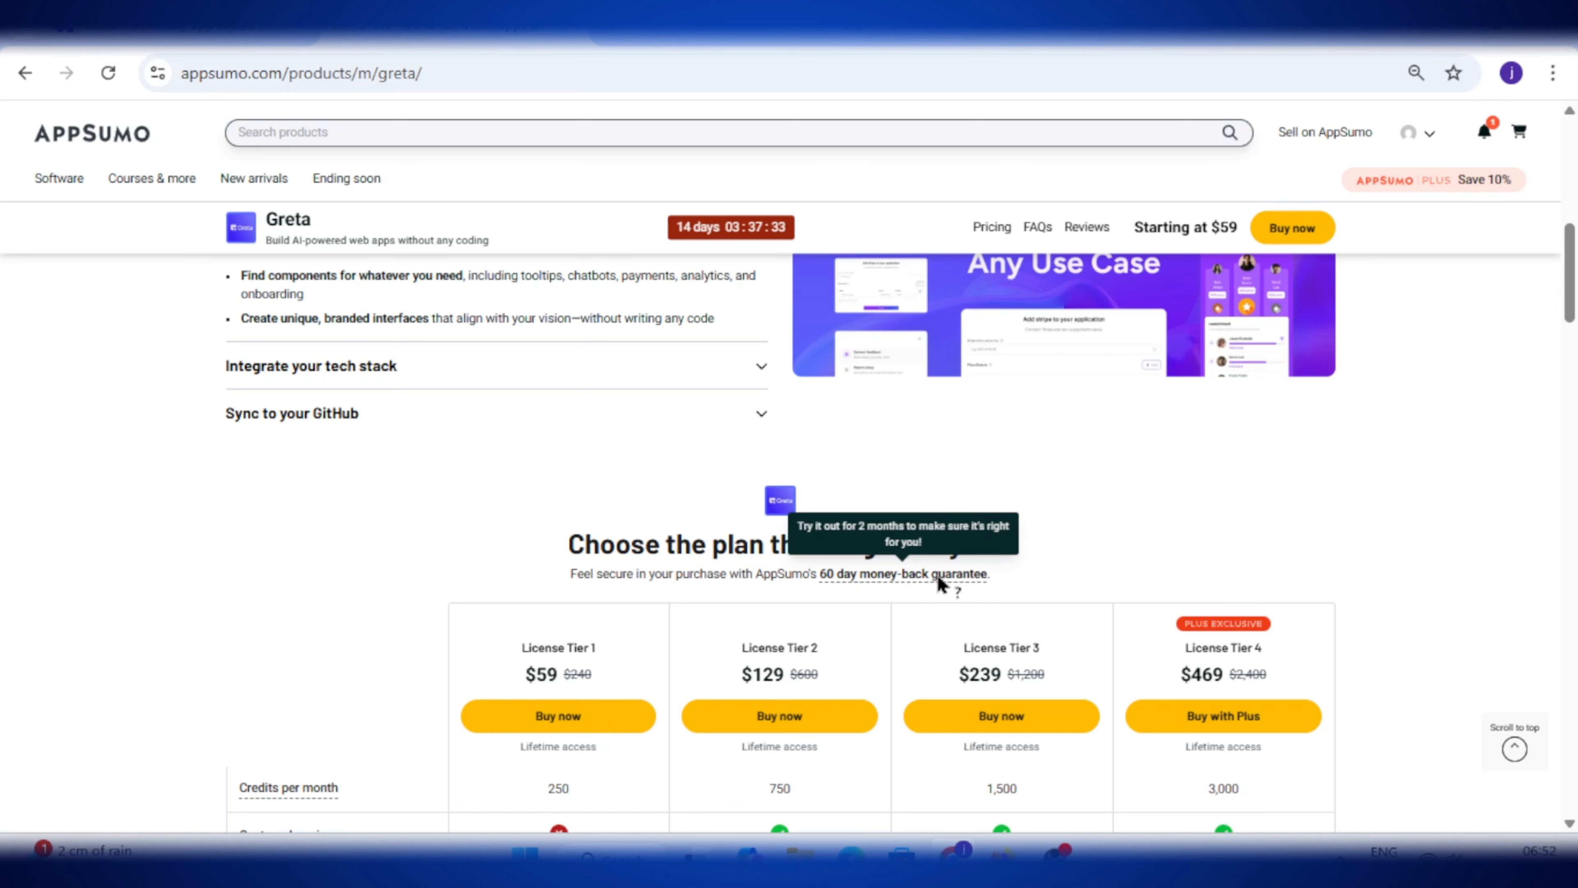
{"action": "scroll", "coordinate": [937, 575], "scroll_direction": "down", "scroll_amount": 5}
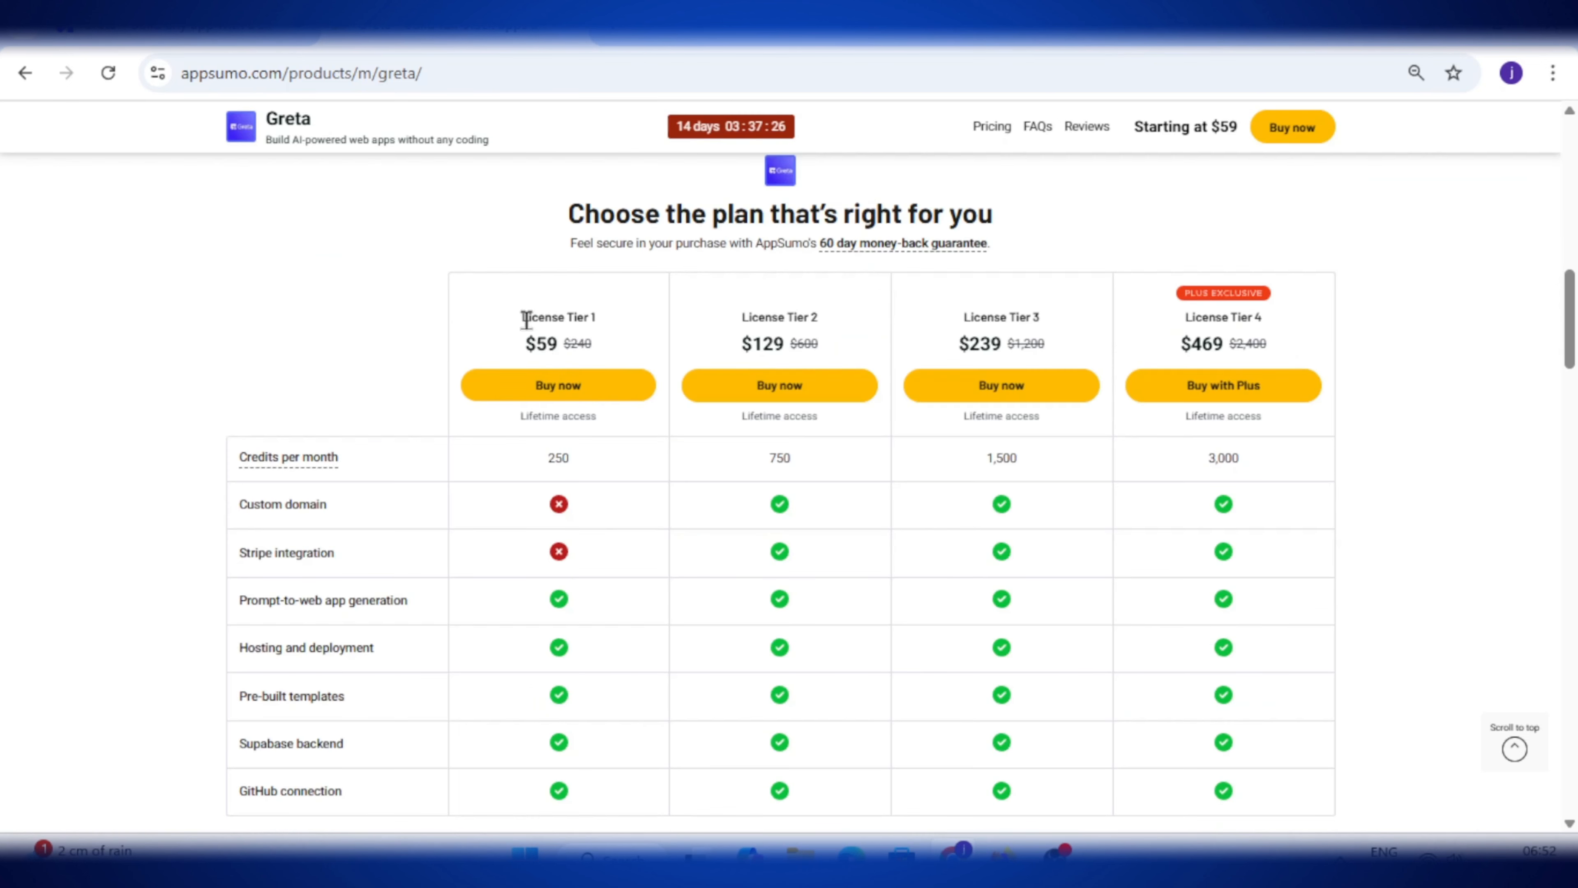
{"action": "left_click_drag", "start_coordinate": [523, 317], "coordinate": [648, 328]}
{"action": "left_click_drag", "start_coordinate": [524, 345], "coordinate": [566, 344]}
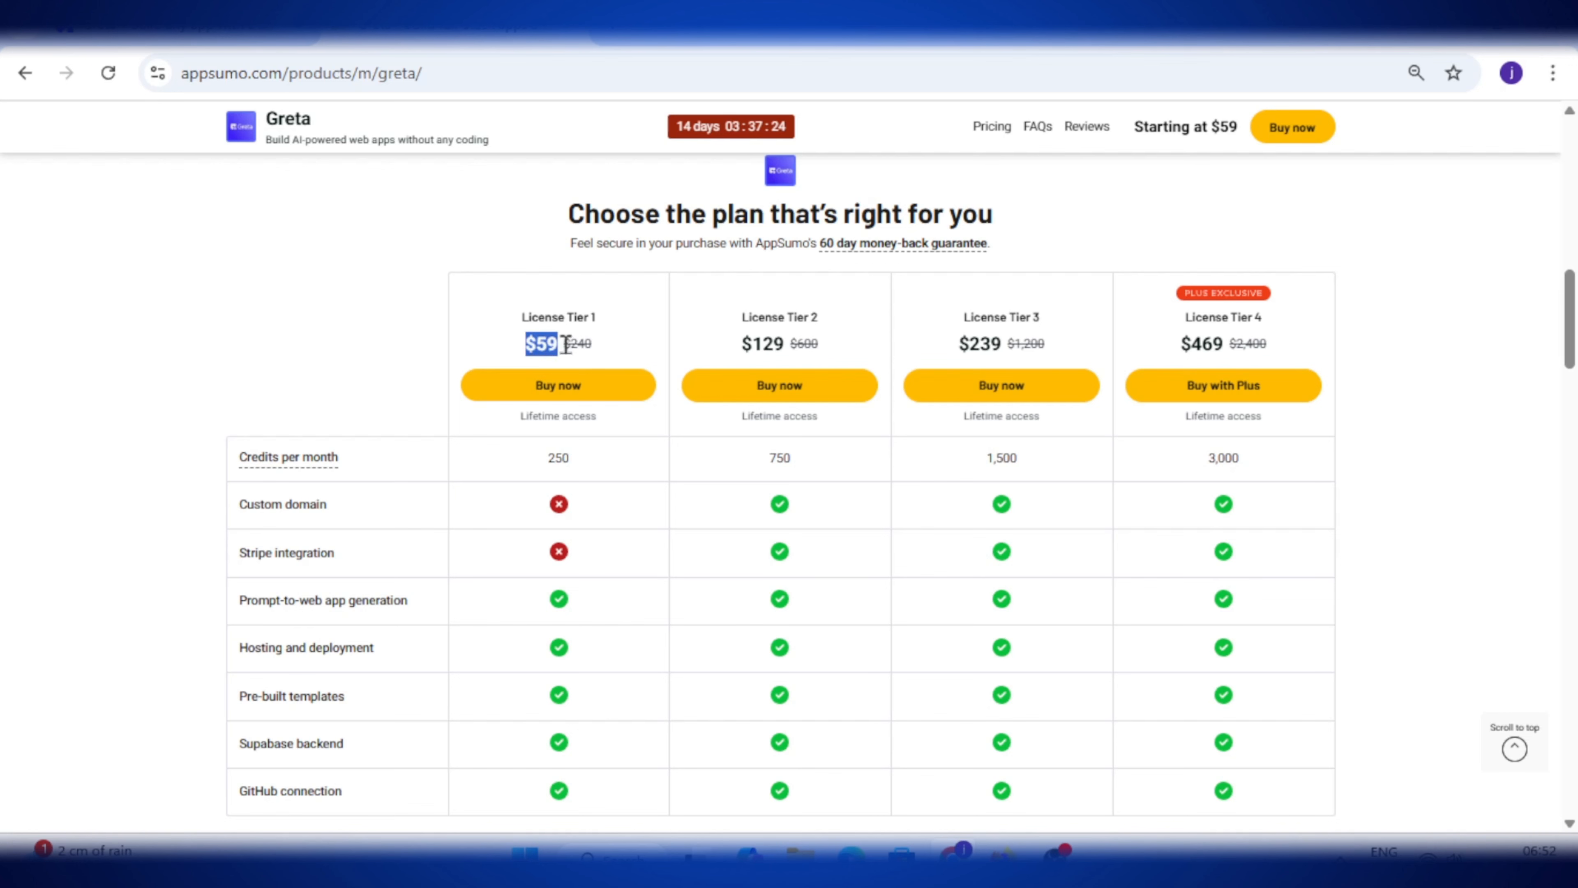
{"action": "left_click", "coordinate": [549, 346]}
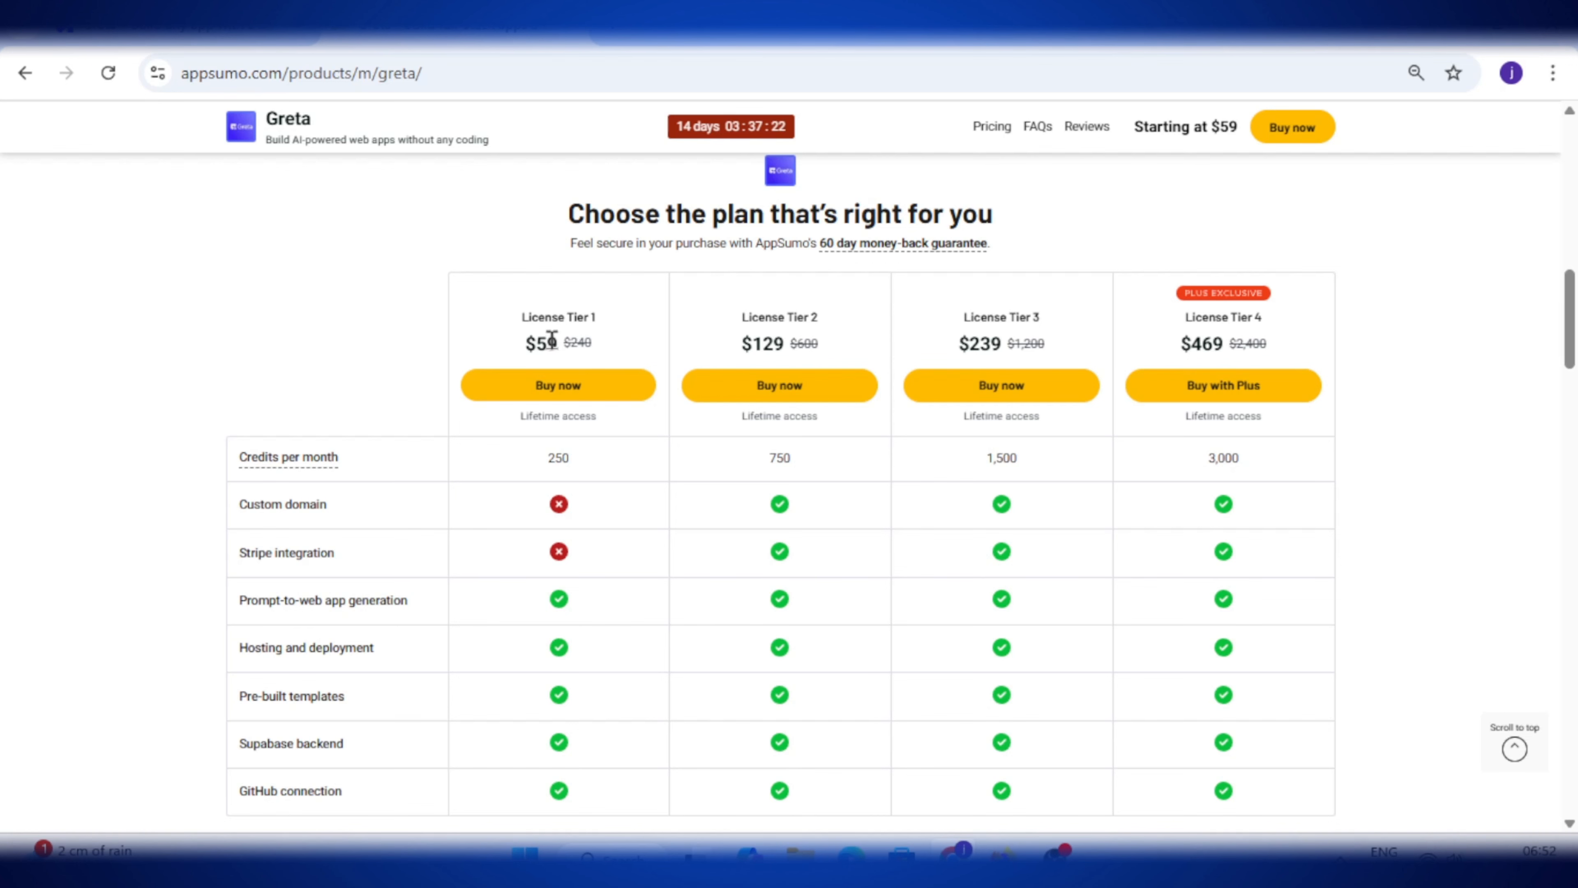
Examine which features License Tier 1 covers, from prompt-to-web app generation through GitHub connection, plus custom domain and Stripe integration.
{"action": "scroll", "coordinate": [561, 469], "scroll_direction": "up", "scroll_amount": 1}
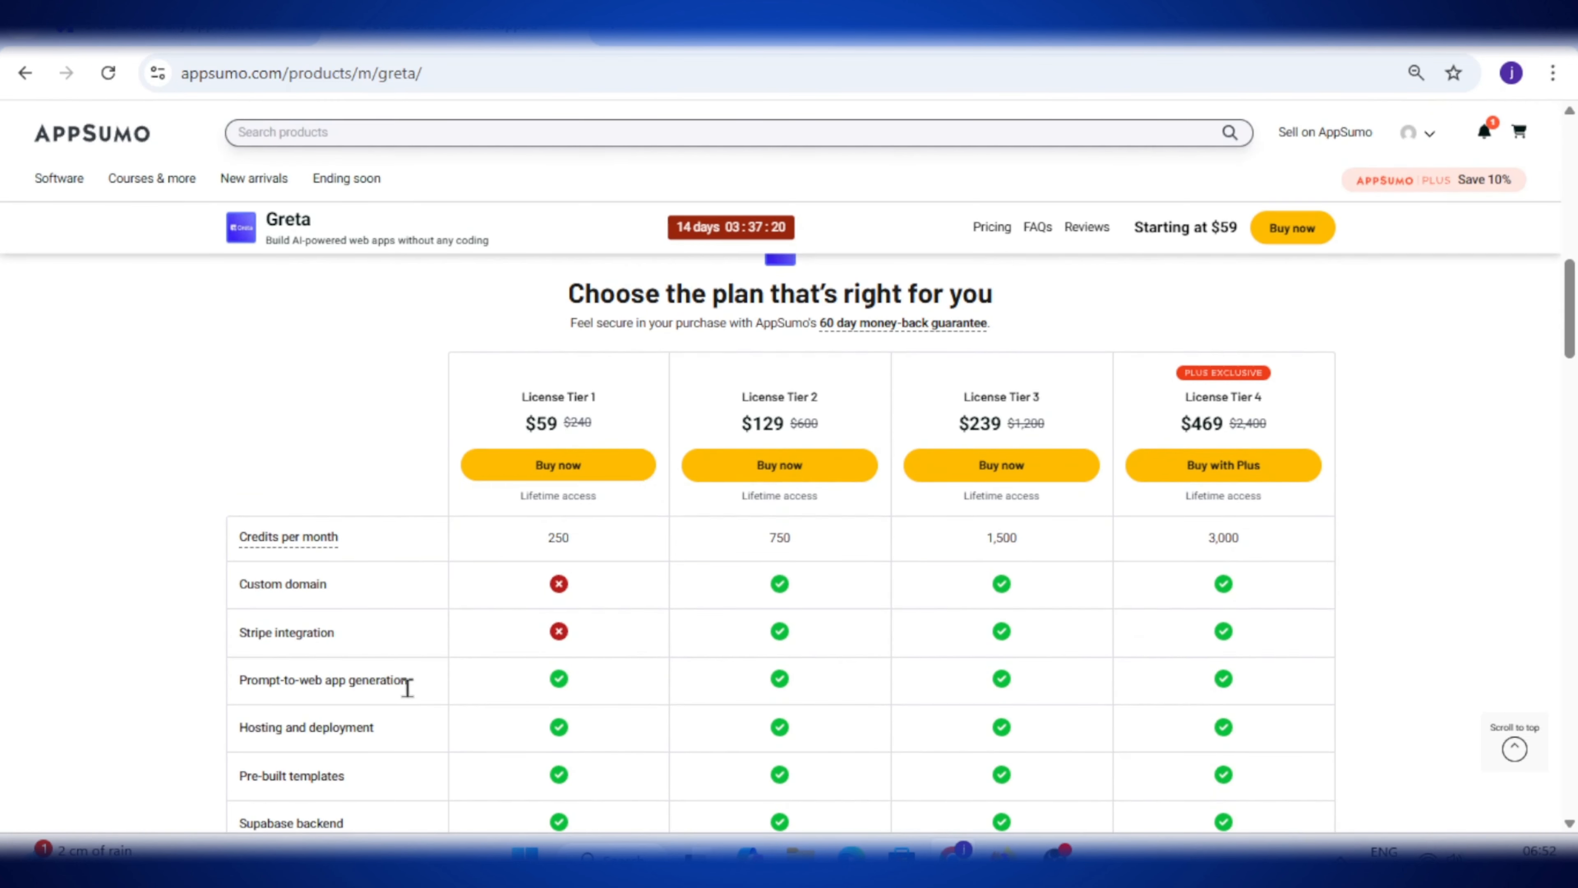
{"action": "scroll", "coordinate": [483, 657], "scroll_direction": "down", "scroll_amount": 2}
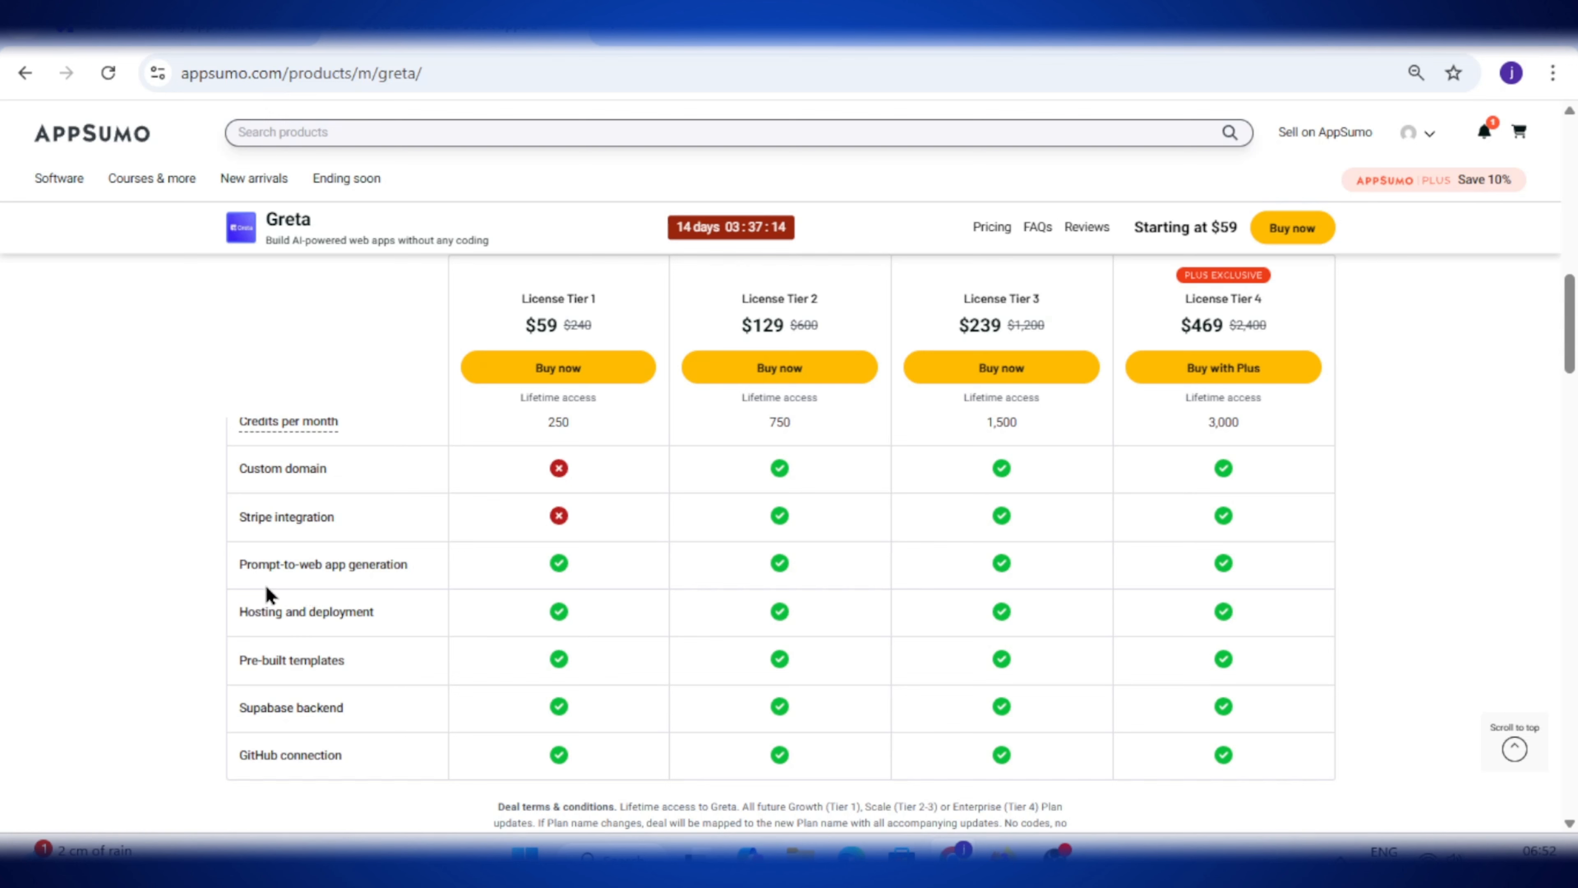
{"action": "left_click_drag", "start_coordinate": [258, 564], "coordinate": [403, 568]}
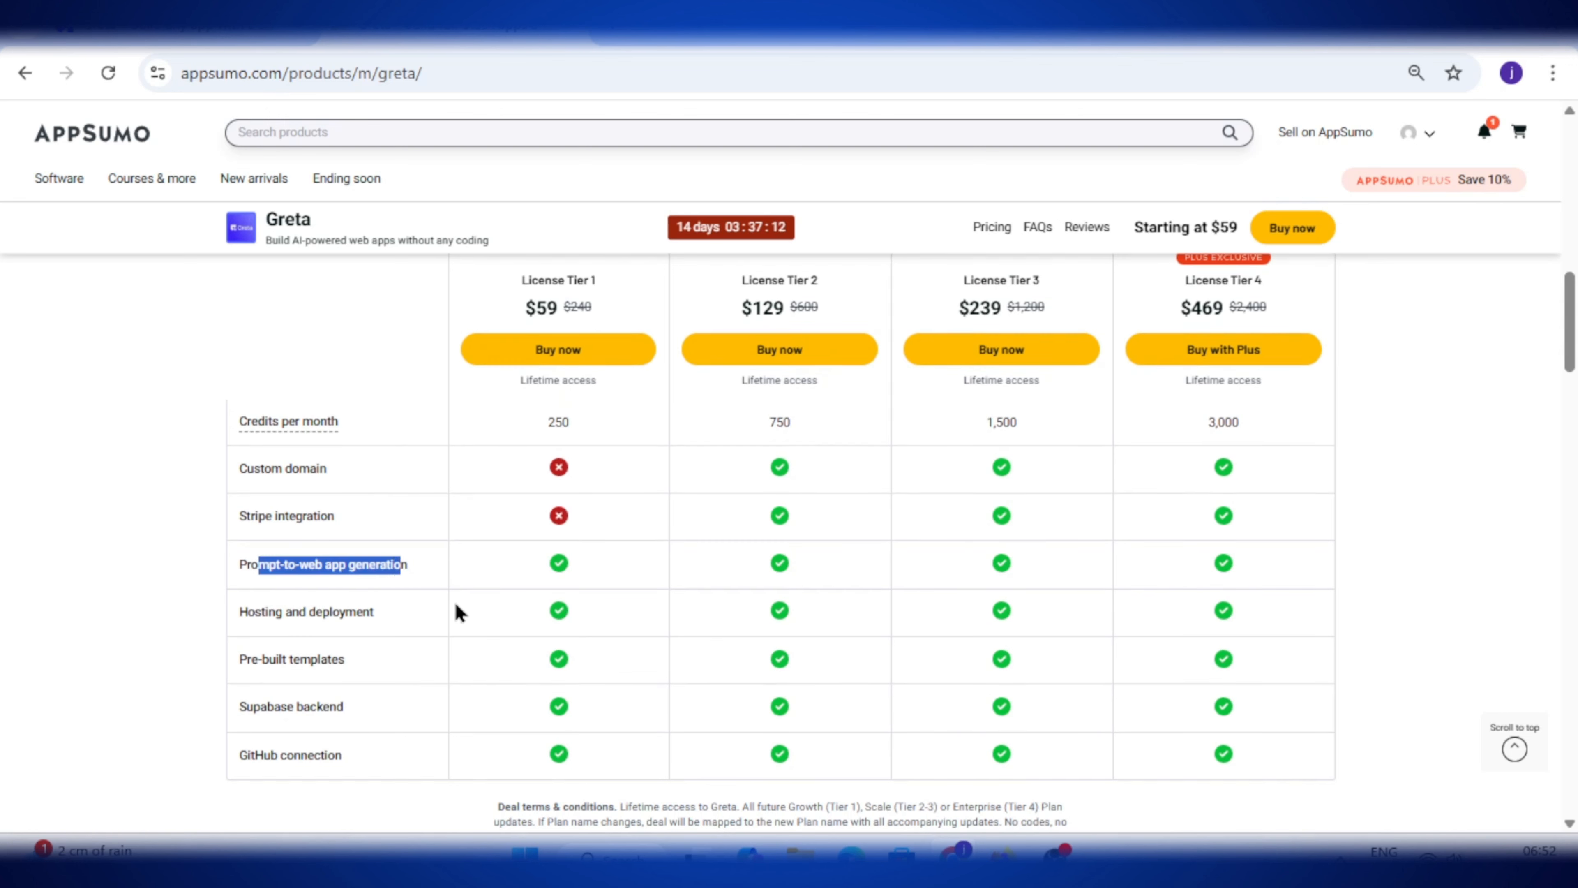
{"action": "left_click_drag", "start_coordinate": [247, 612], "coordinate": [398, 622]}
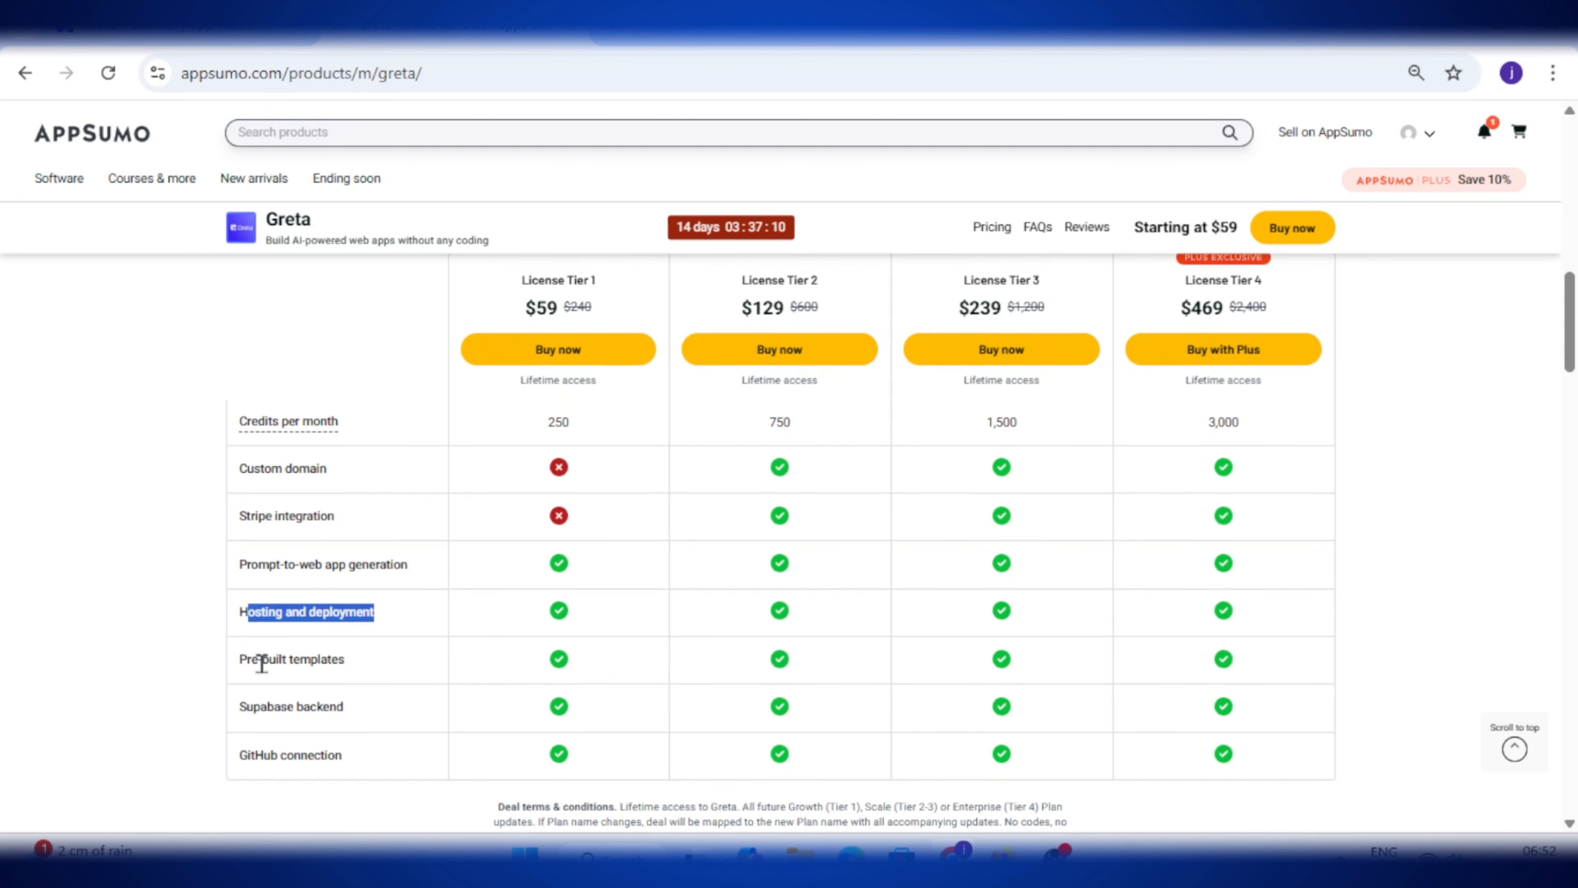
{"action": "left_click_drag", "start_coordinate": [238, 660], "coordinate": [398, 666]}
{"action": "left_click_drag", "start_coordinate": [247, 705], "coordinate": [404, 712]}
{"action": "left_click_drag", "start_coordinate": [240, 755], "coordinate": [339, 770]}
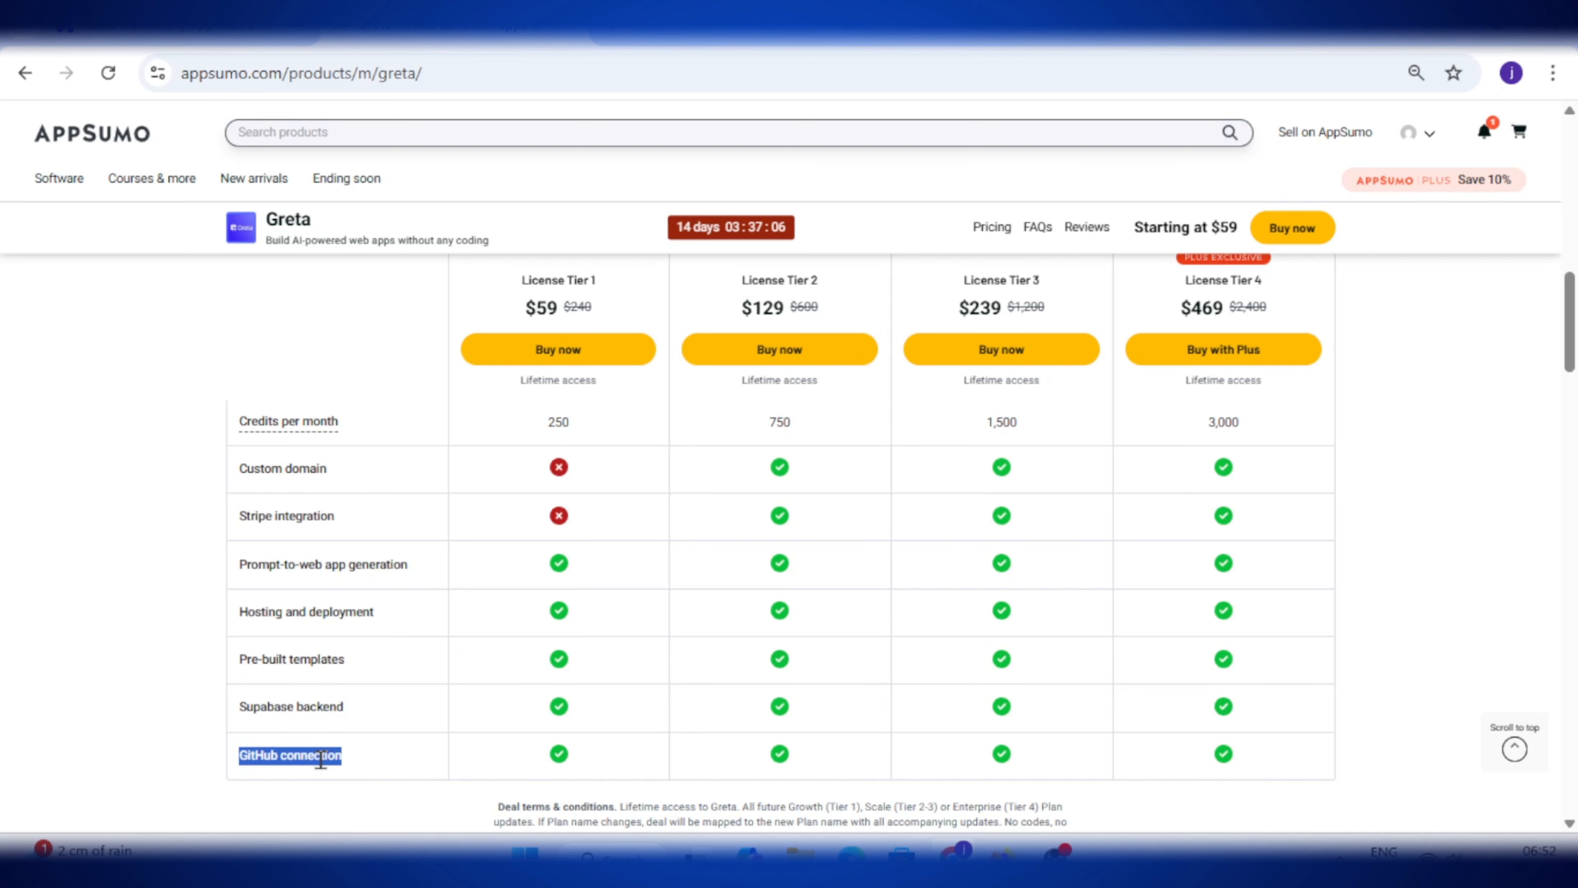
{"action": "left_click", "coordinate": [333, 750]}
{"action": "left_click_drag", "start_coordinate": [236, 475], "coordinate": [360, 478]}
{"action": "left_click_drag", "start_coordinate": [239, 494], "coordinate": [401, 488]}
{"action": "left_click_drag", "start_coordinate": [239, 517], "coordinate": [335, 517]}
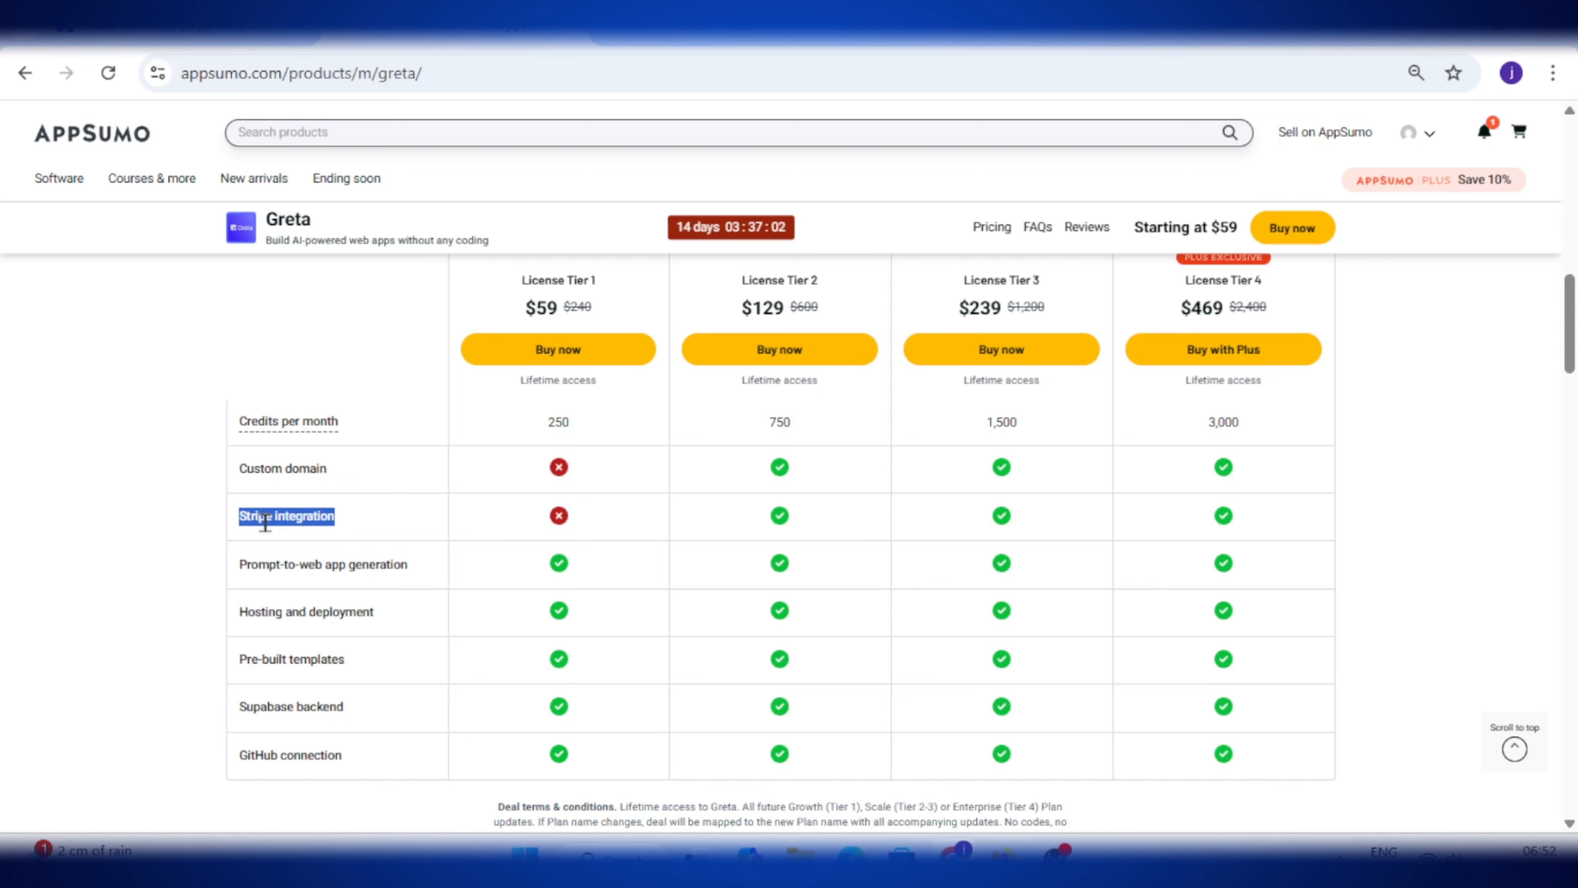
{"action": "left_click", "coordinate": [331, 516]}
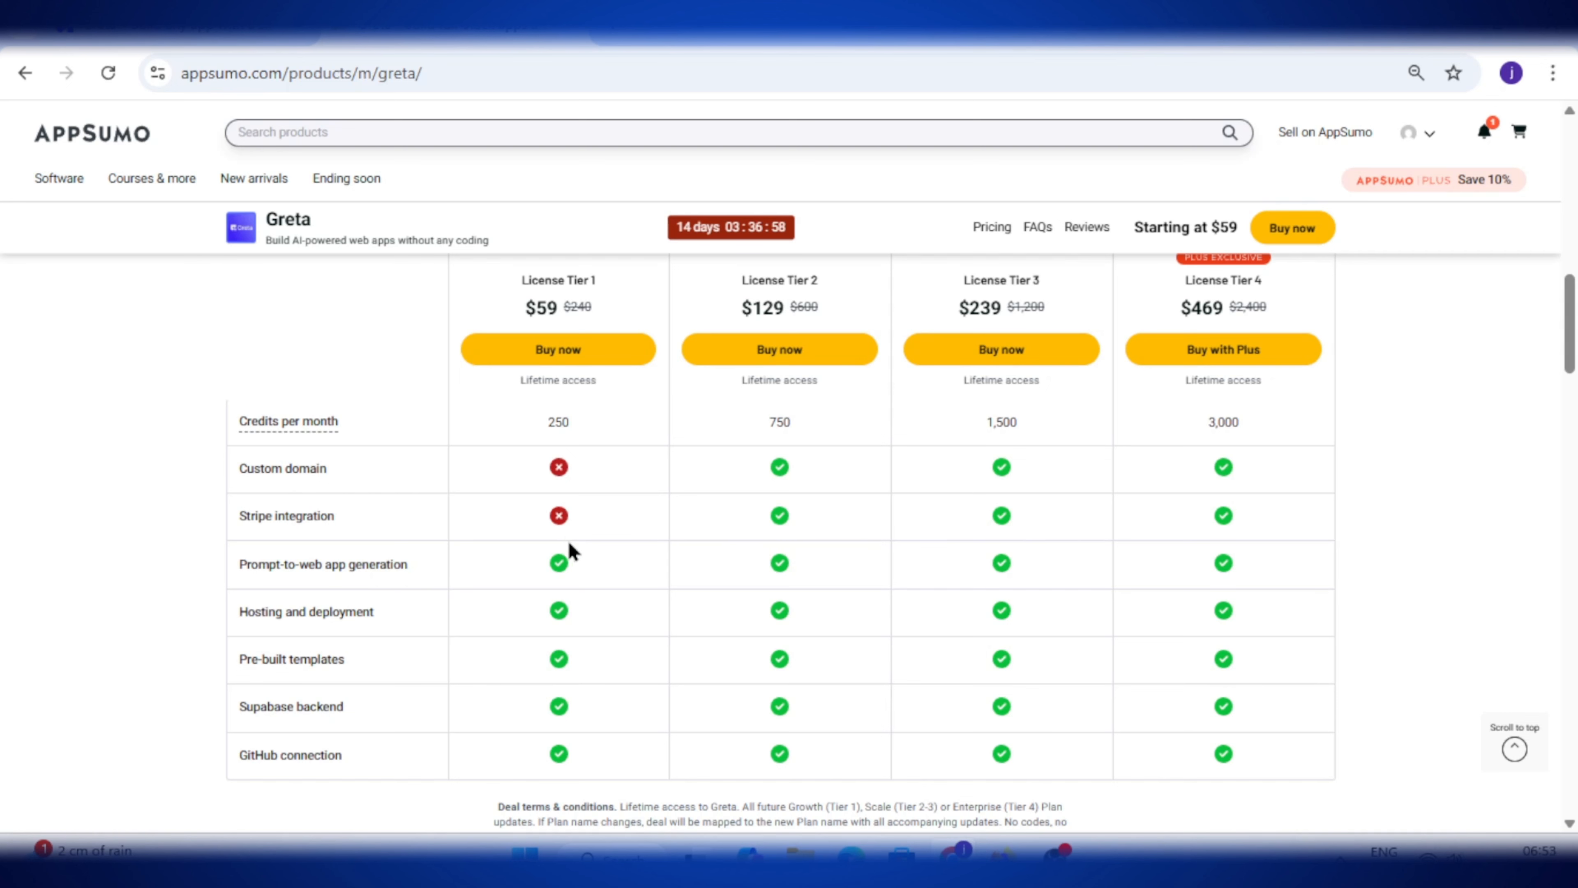
Review License Tier 2's price, monthly credits, and its custom domain and Stripe integration support.
{"action": "scroll", "coordinate": [570, 551], "scroll_direction": "up", "scroll_amount": 3}
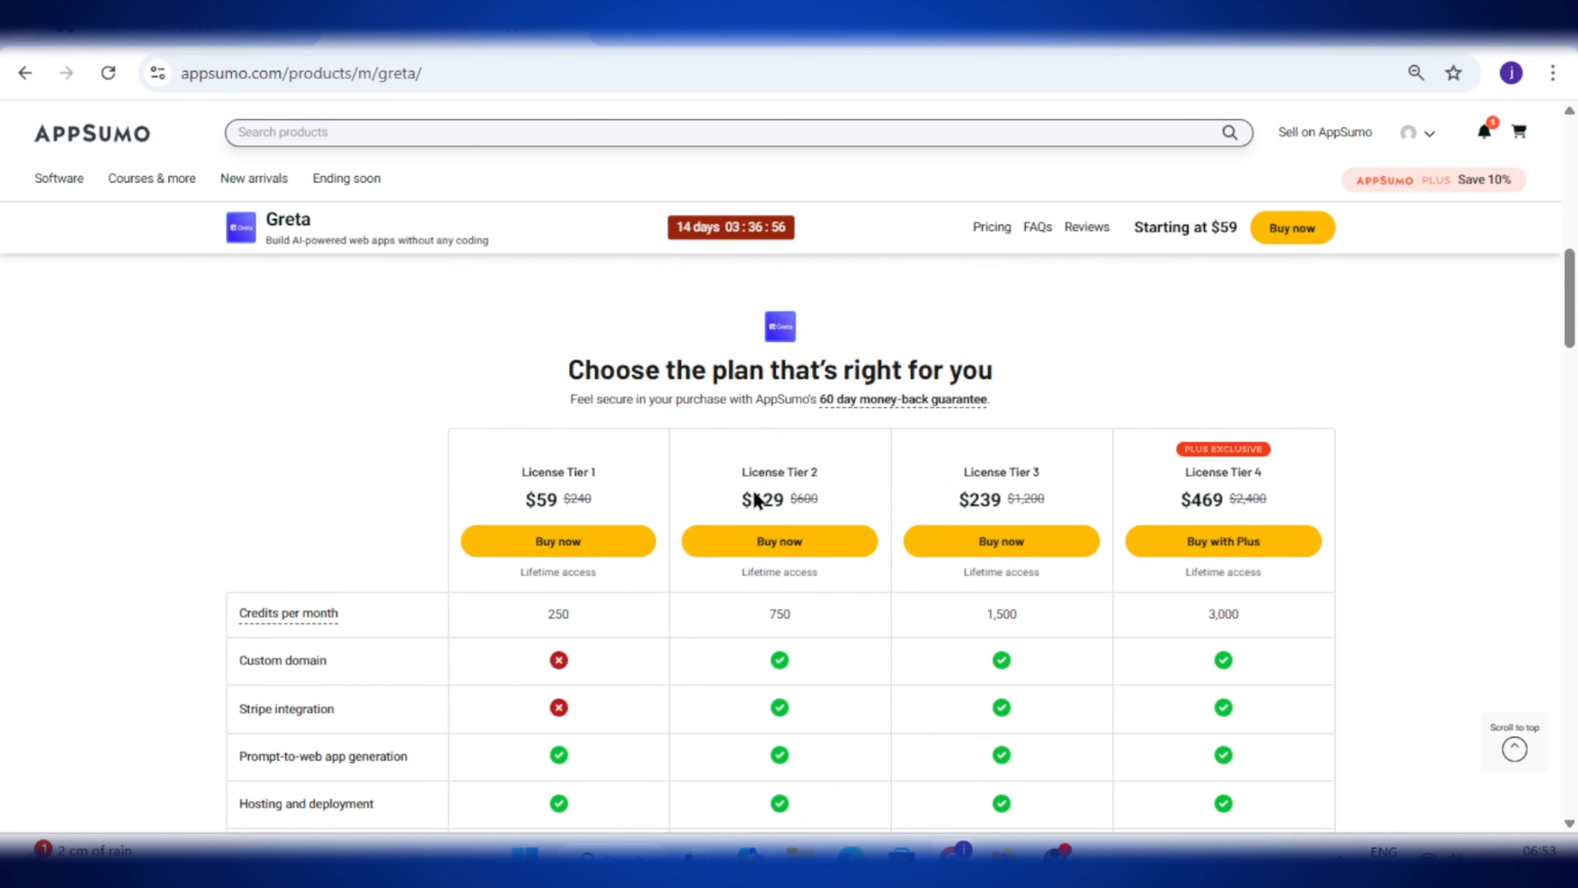
{"action": "left_click_drag", "start_coordinate": [732, 480], "coordinate": [849, 483]}
{"action": "left_click_drag", "start_coordinate": [739, 502], "coordinate": [786, 501]}
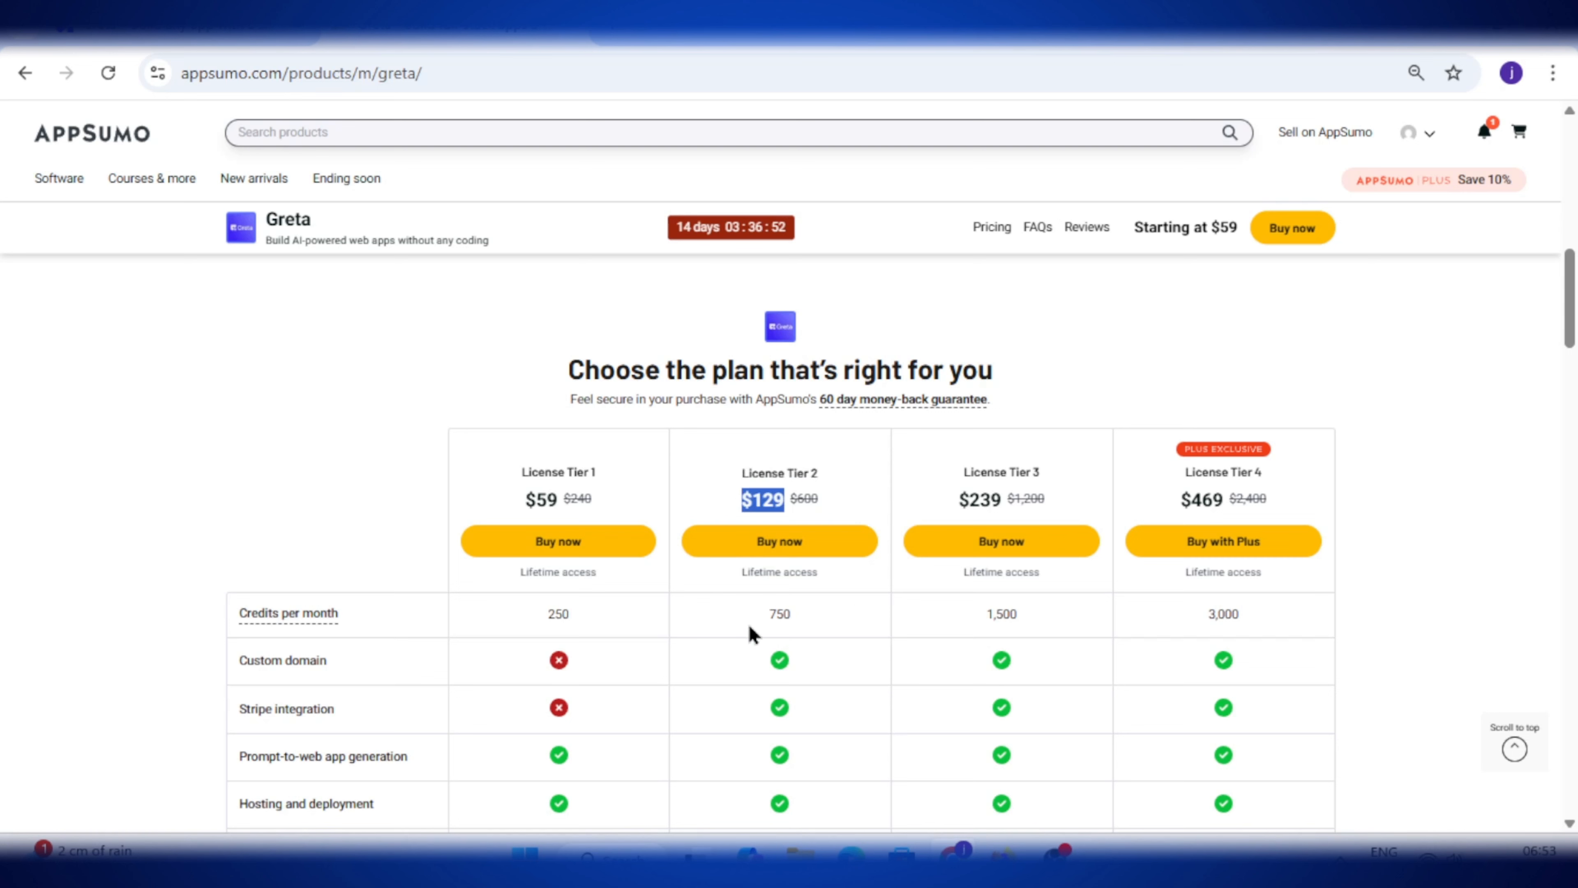
{"action": "left_click_drag", "start_coordinate": [766, 614], "coordinate": [800, 615]}
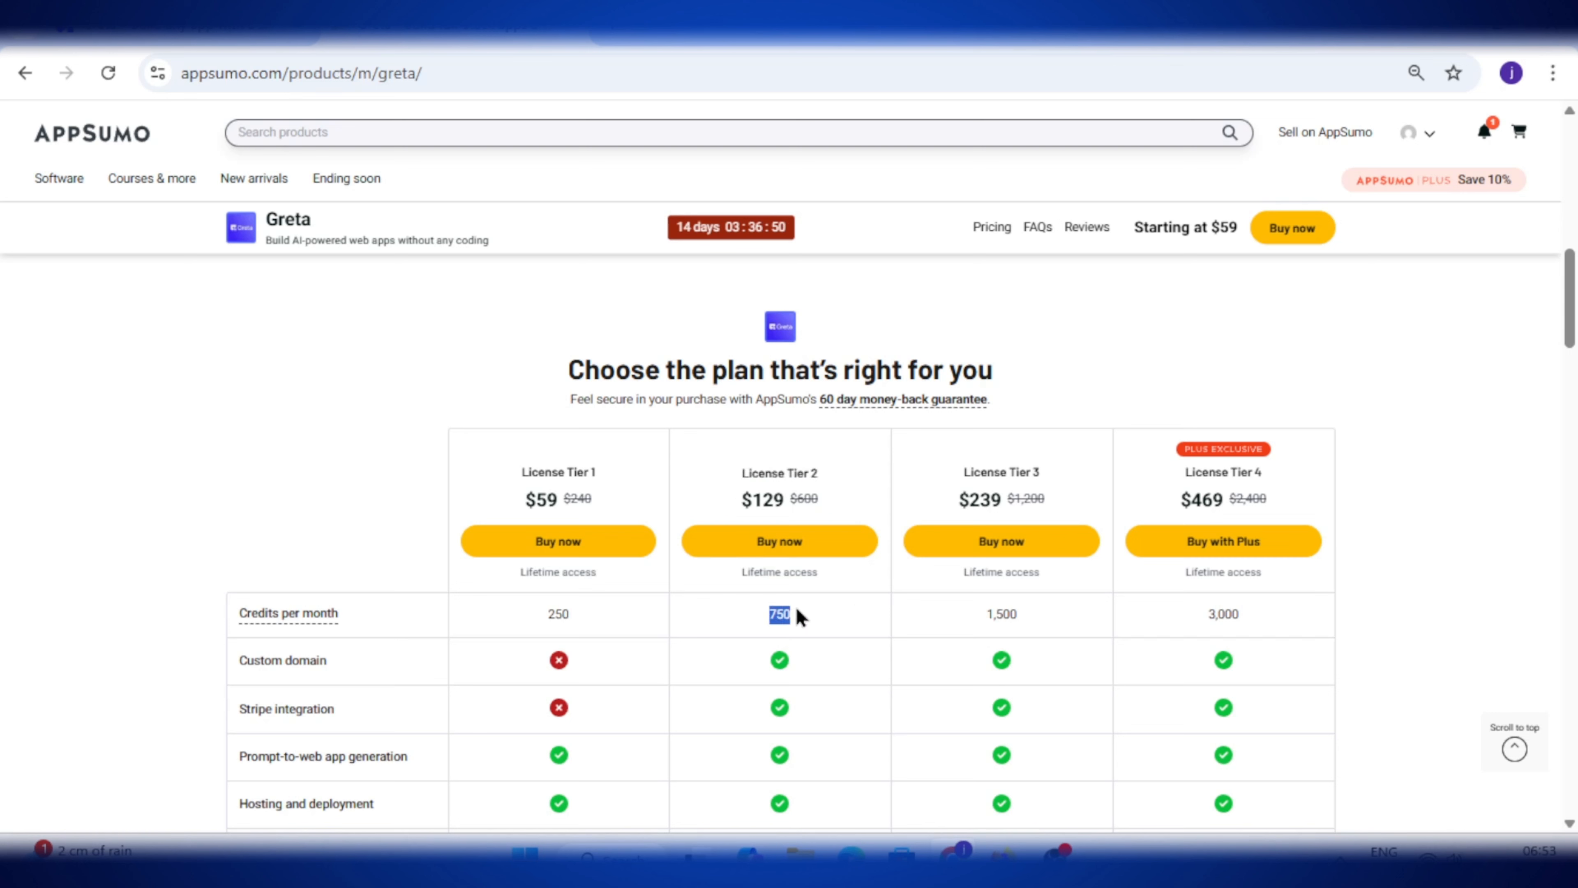
{"action": "scroll", "coordinate": [800, 615], "scroll_direction": "down", "scroll_amount": 4}
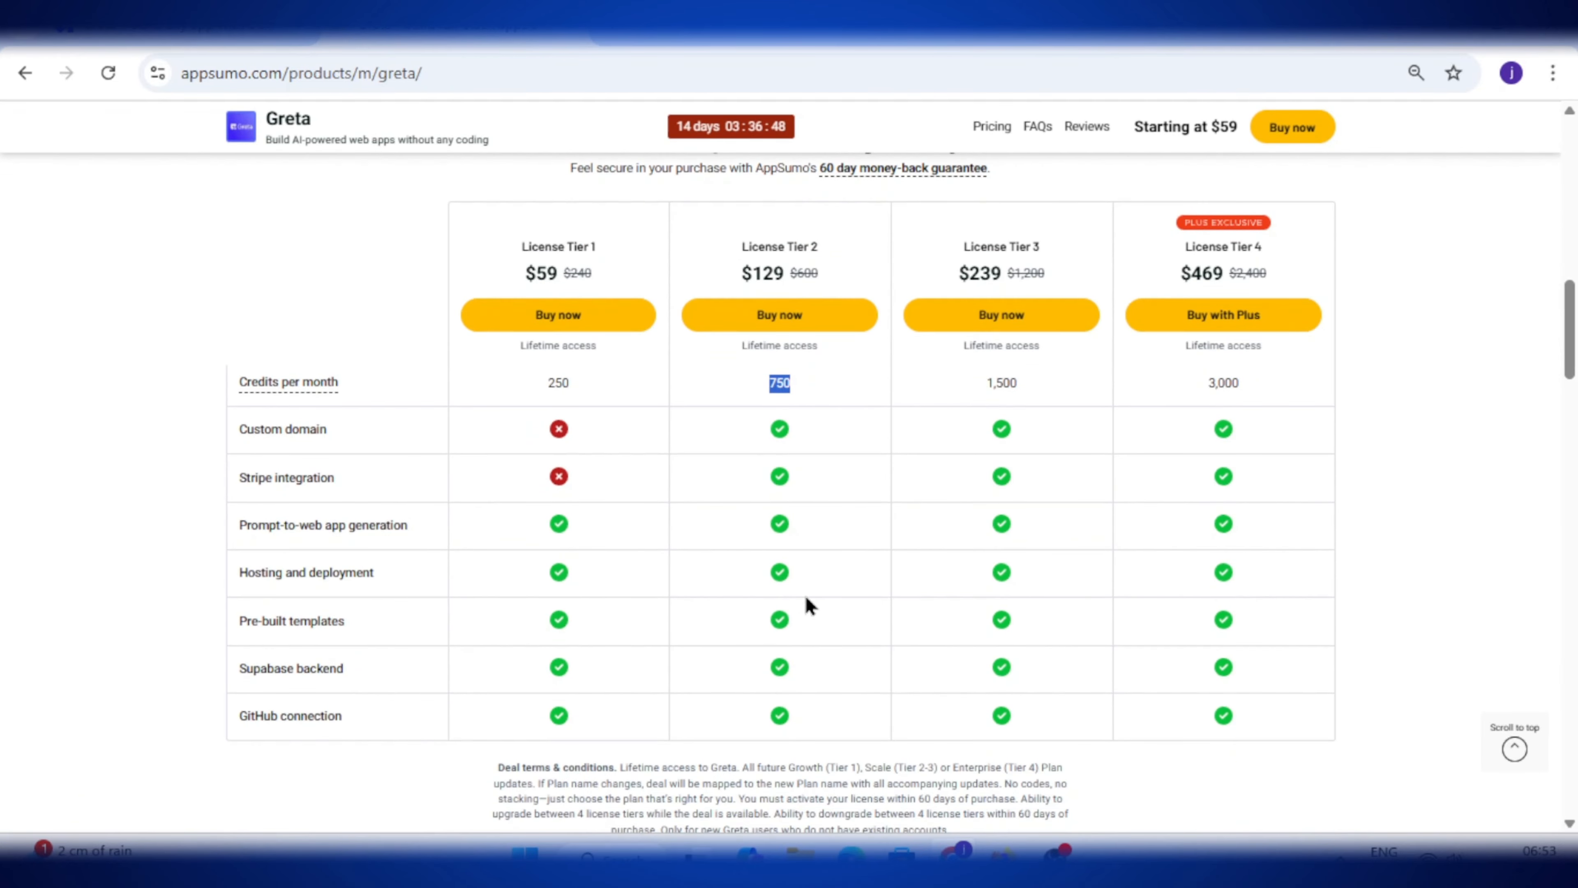
{"action": "left_click", "coordinate": [801, 525]}
{"action": "left_click_drag", "start_coordinate": [245, 443], "coordinate": [356, 444]}
{"action": "left_click_drag", "start_coordinate": [259, 477], "coordinate": [341, 480]}
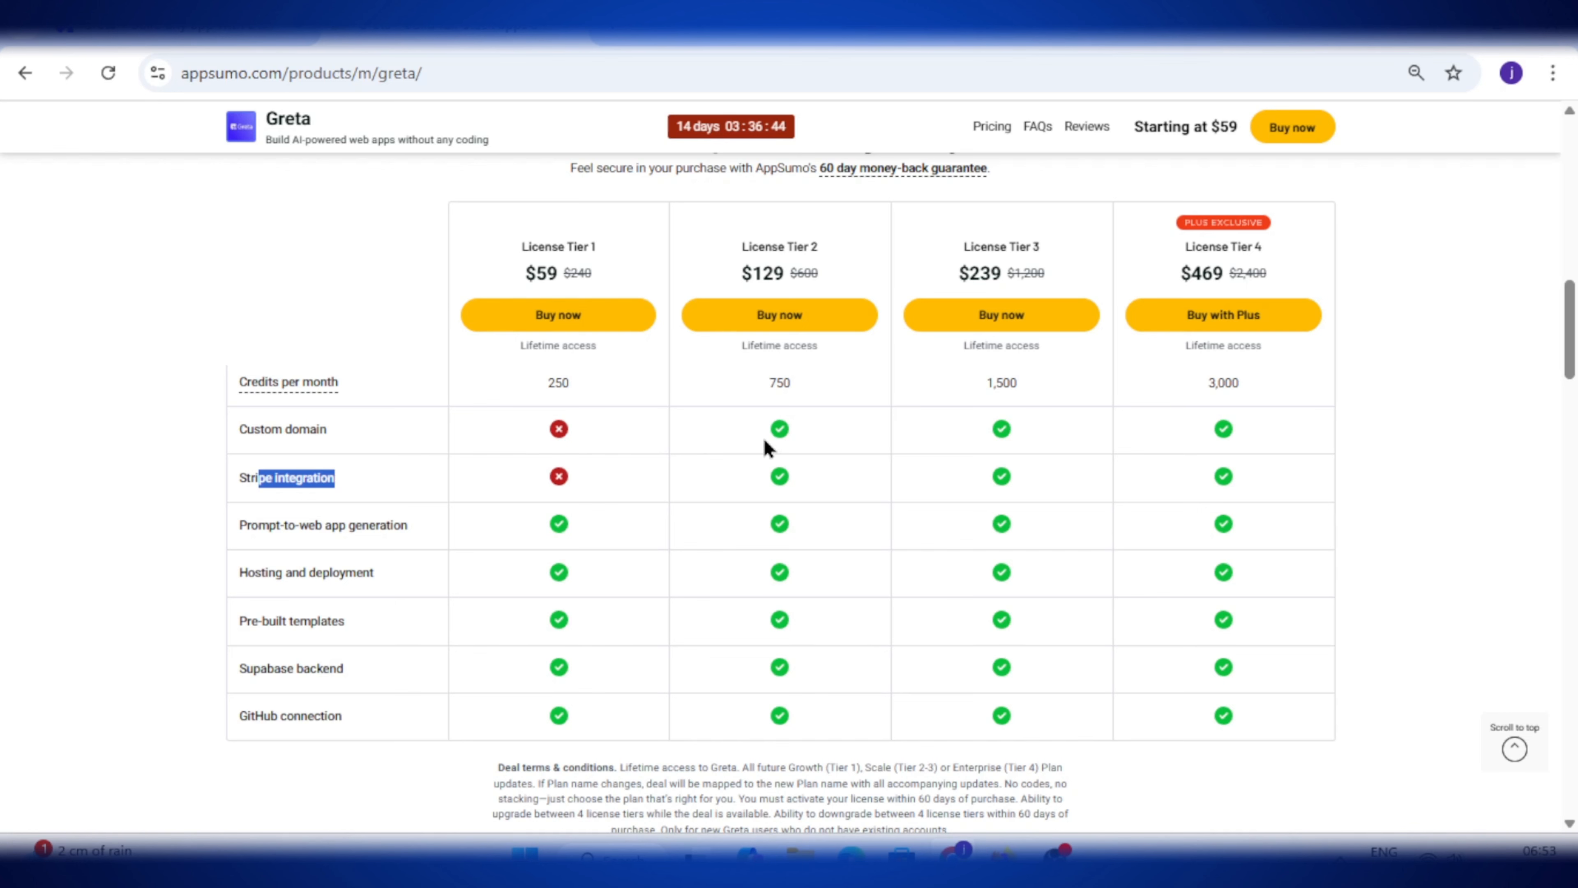
{"action": "left_click", "coordinate": [784, 486]}
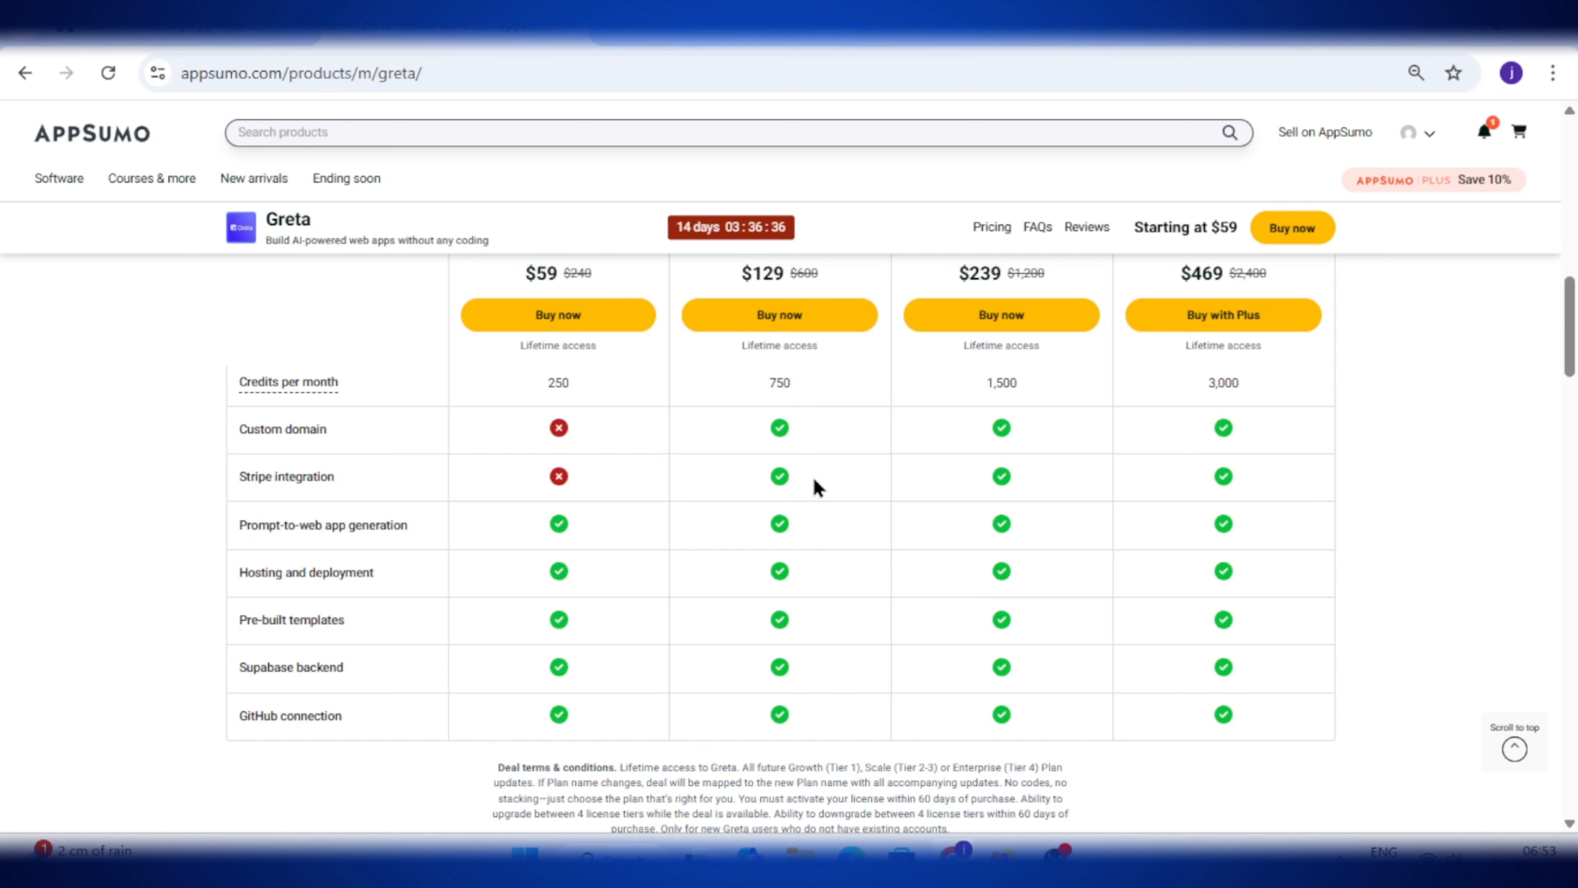
Check License Tier 3's price, credits per month and included features in the plan comparison table.
{"action": "left_click_drag", "start_coordinate": [957, 281], "coordinate": [1006, 274]}
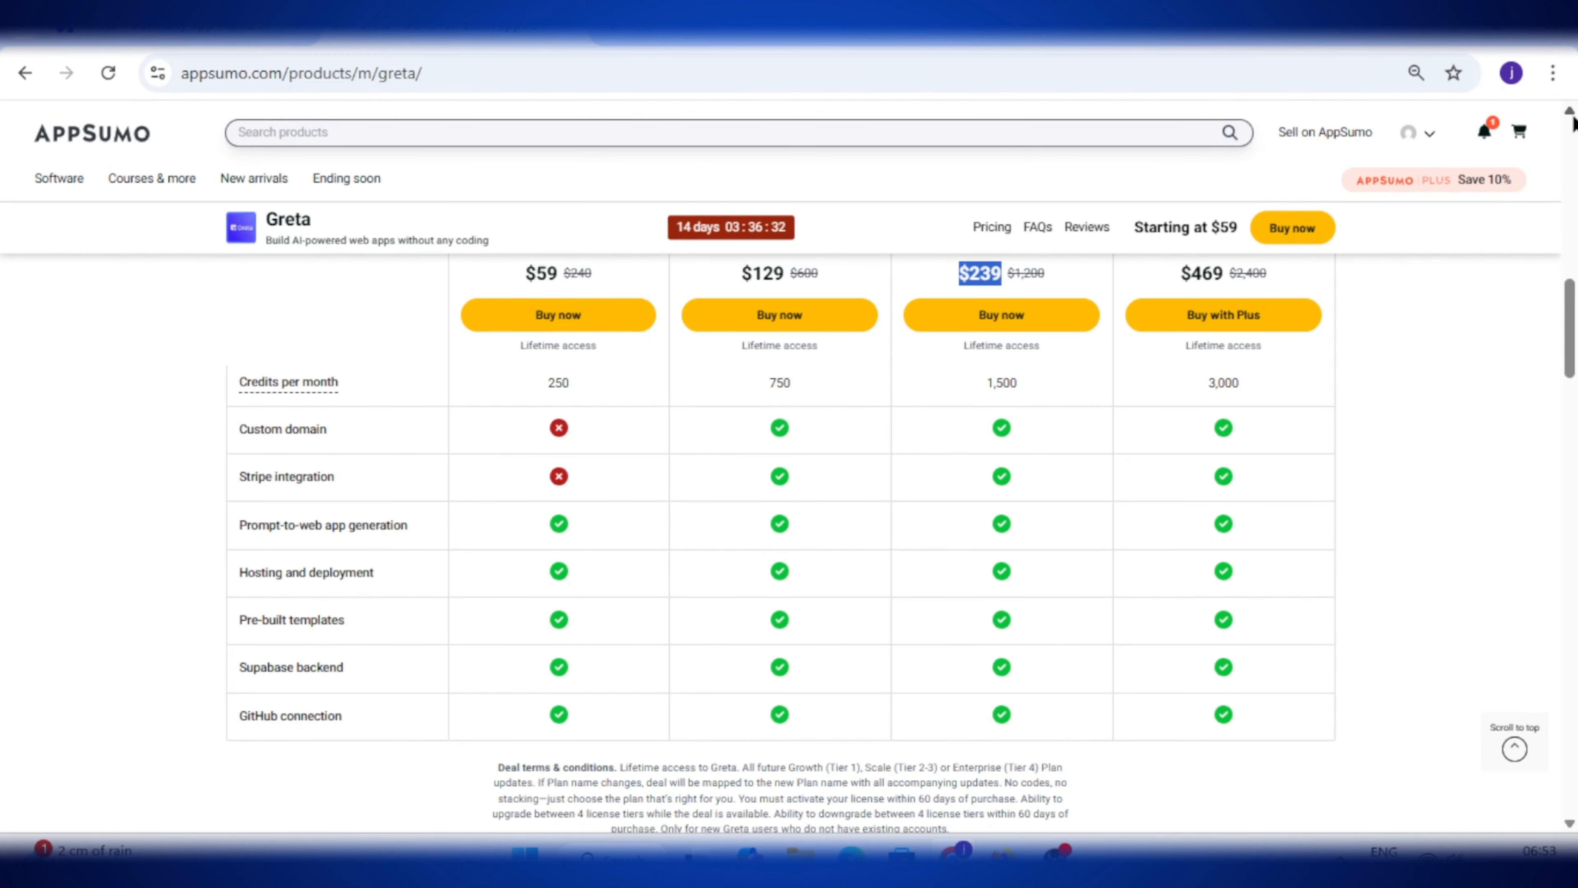
{"action": "scroll", "coordinate": [1573, 119], "scroll_direction": "up", "scroll_amount": 1}
{"action": "left_click_drag", "start_coordinate": [981, 429], "coordinate": [1029, 430]}
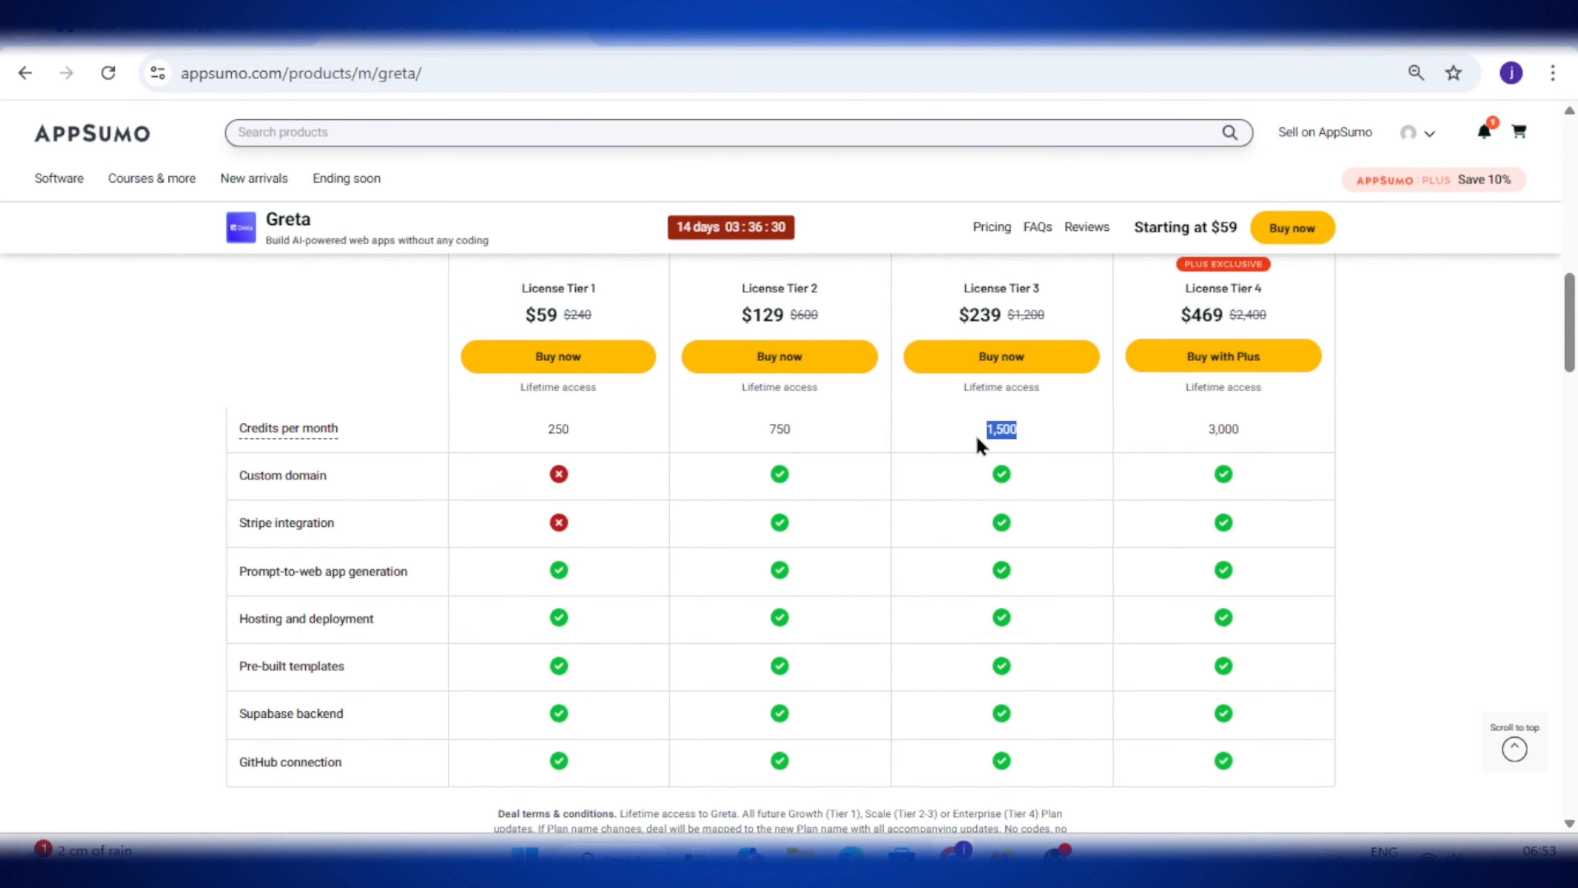
{"action": "left_click", "coordinate": [1018, 452]}
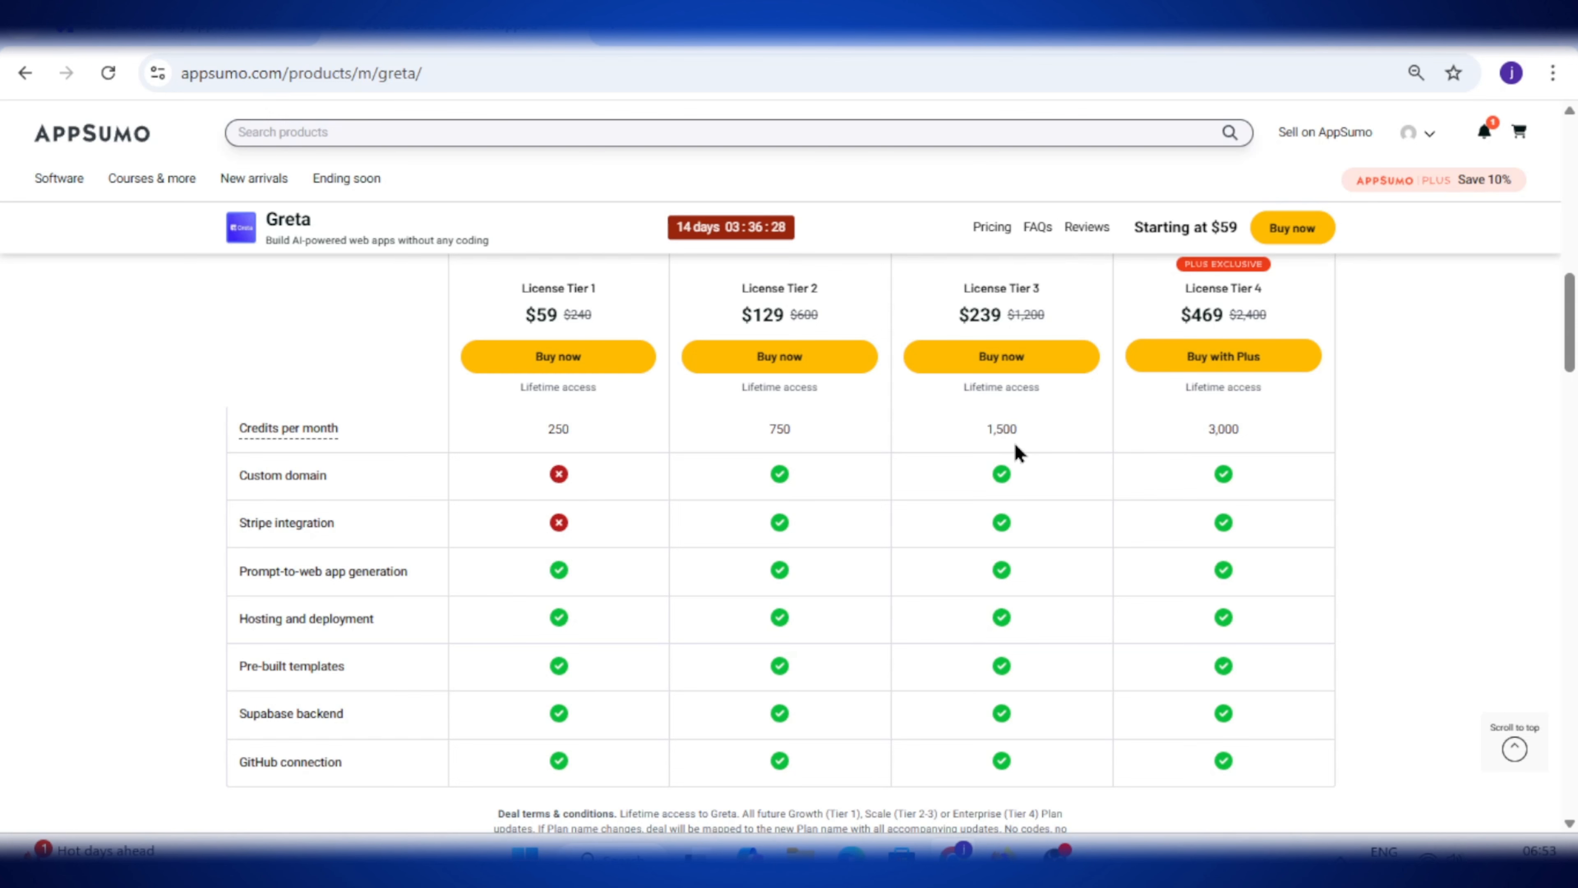
{"action": "left_click_drag", "start_coordinate": [1011, 758], "coordinate": [1003, 693]}
{"action": "left_click", "coordinate": [1001, 547]}
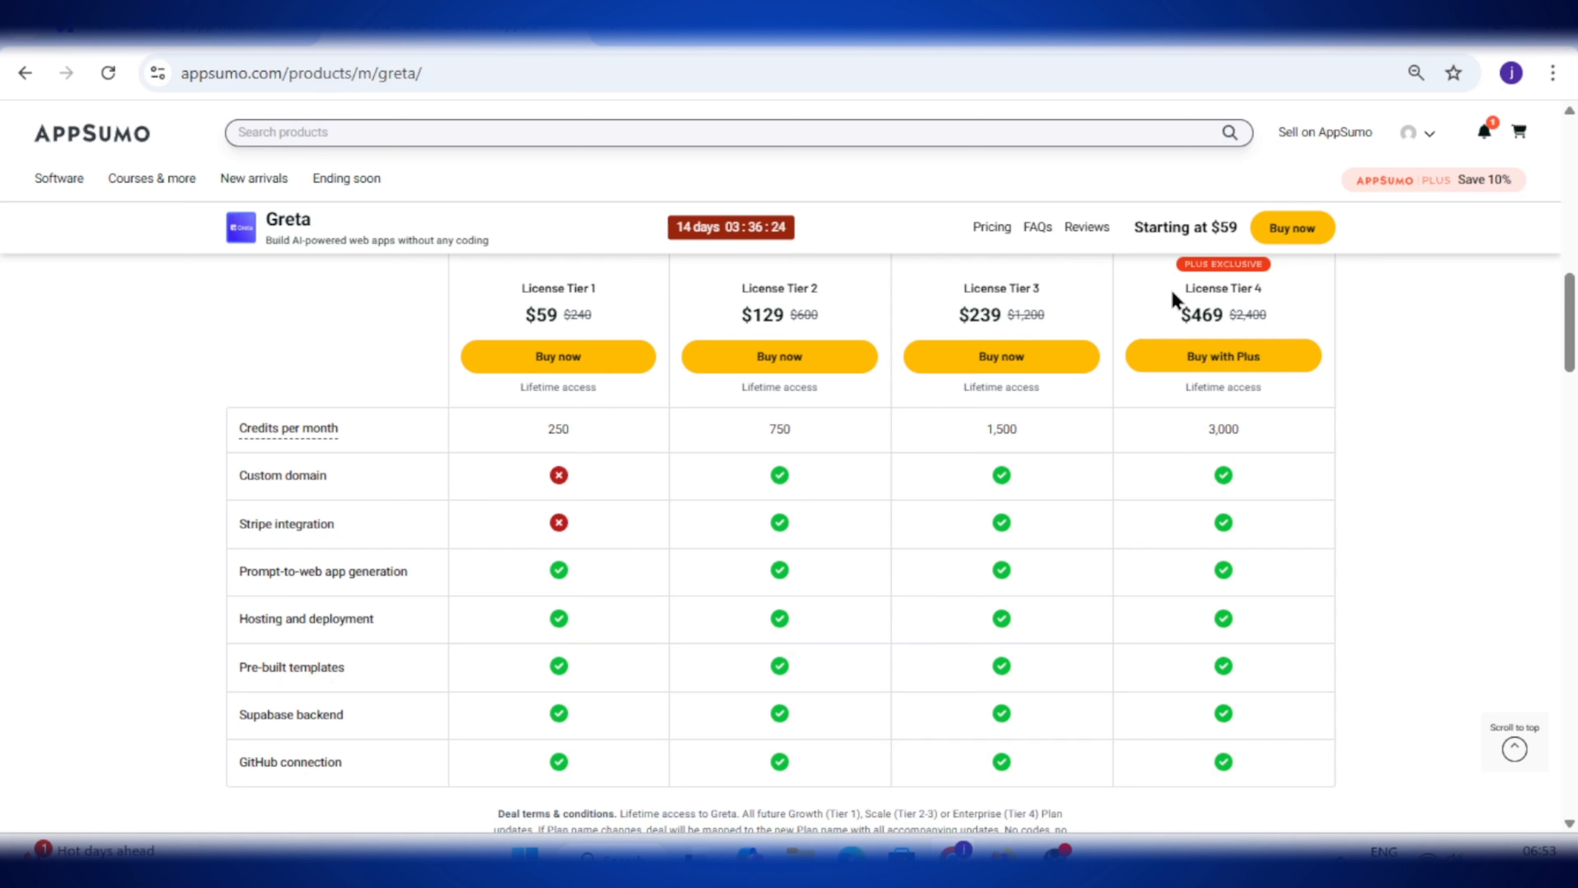
Inspect the Plus-exclusive License Tier 4 plan, its price and its feature column.
{"action": "left_click_drag", "start_coordinate": [1173, 291], "coordinate": [1283, 293]}
{"action": "left_click", "coordinate": [1287, 300]}
{"action": "left_click_drag", "start_coordinate": [1189, 314], "coordinate": [1243, 309]}
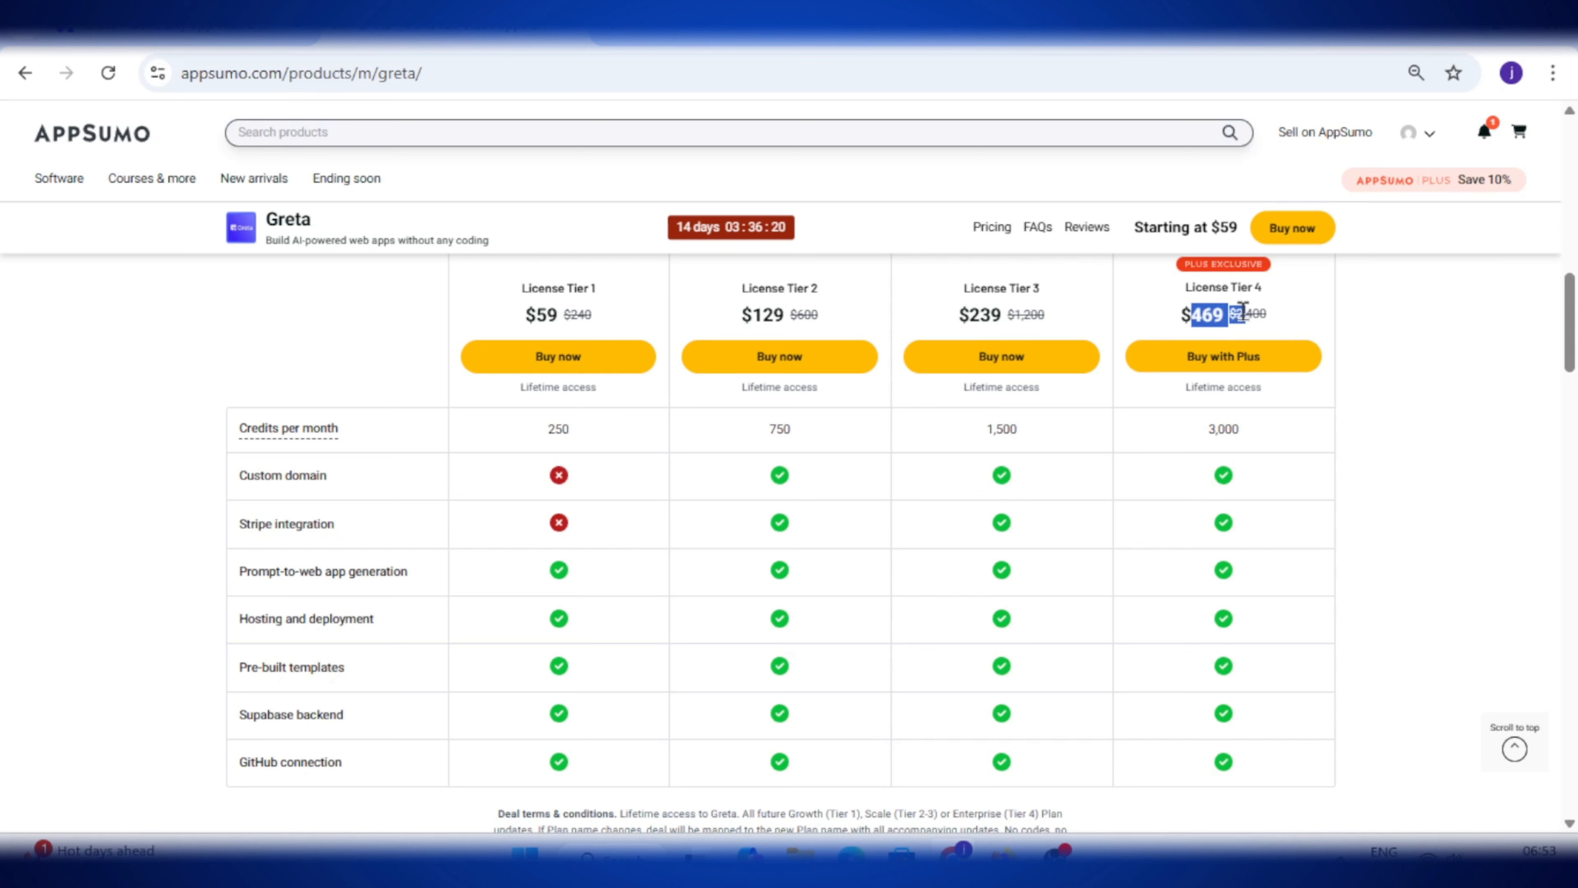
{"action": "left_click", "coordinate": [1221, 316]}
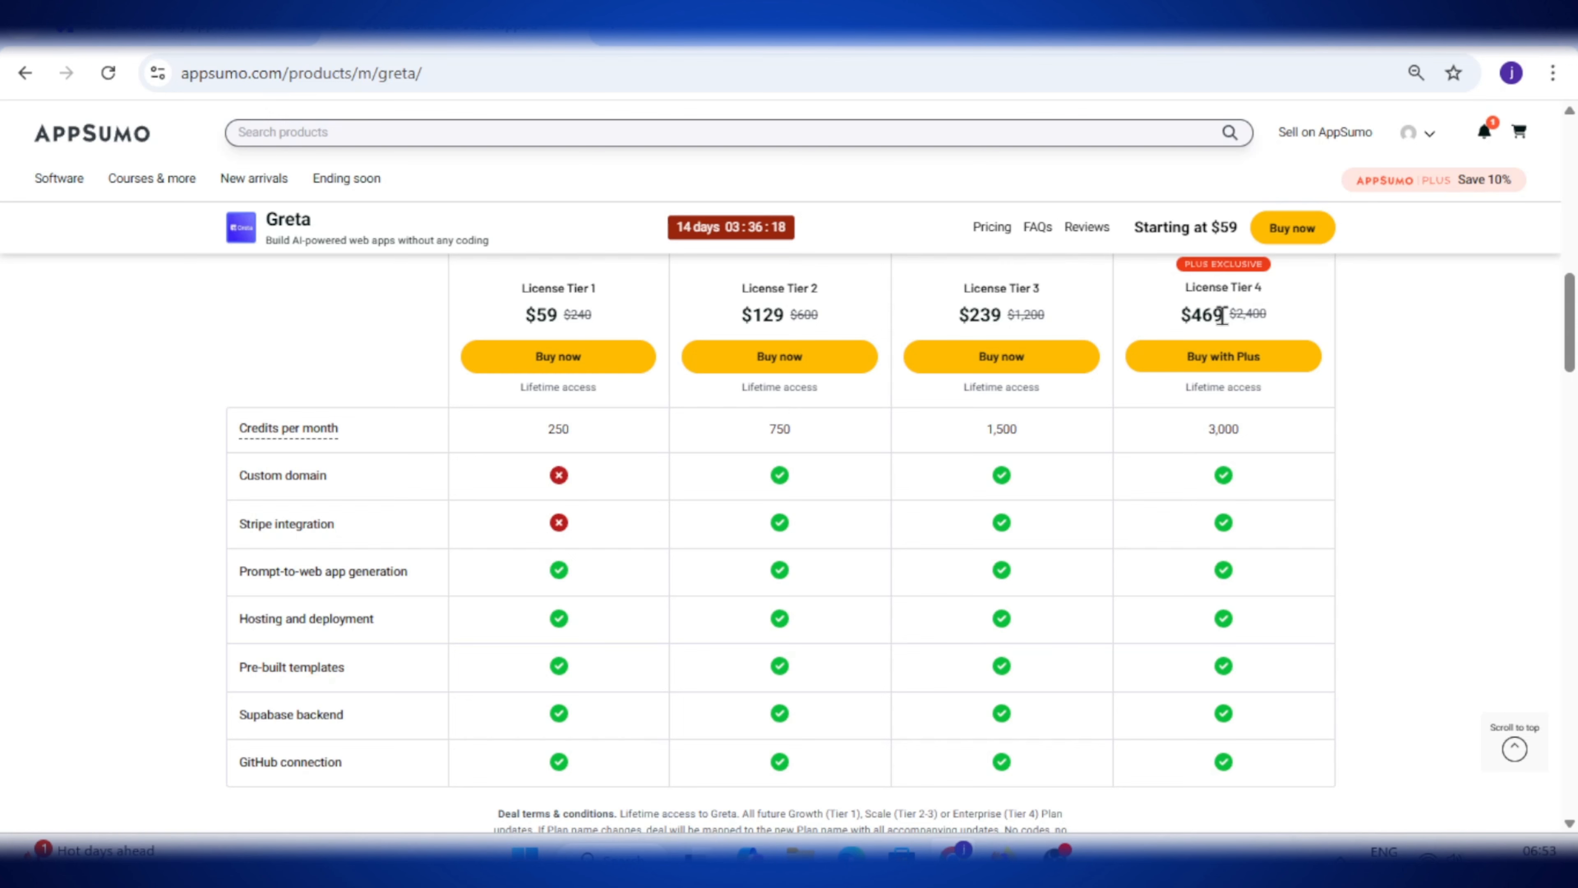
{"action": "scroll", "coordinate": [1222, 315], "scroll_direction": "up", "scroll_amount": 2}
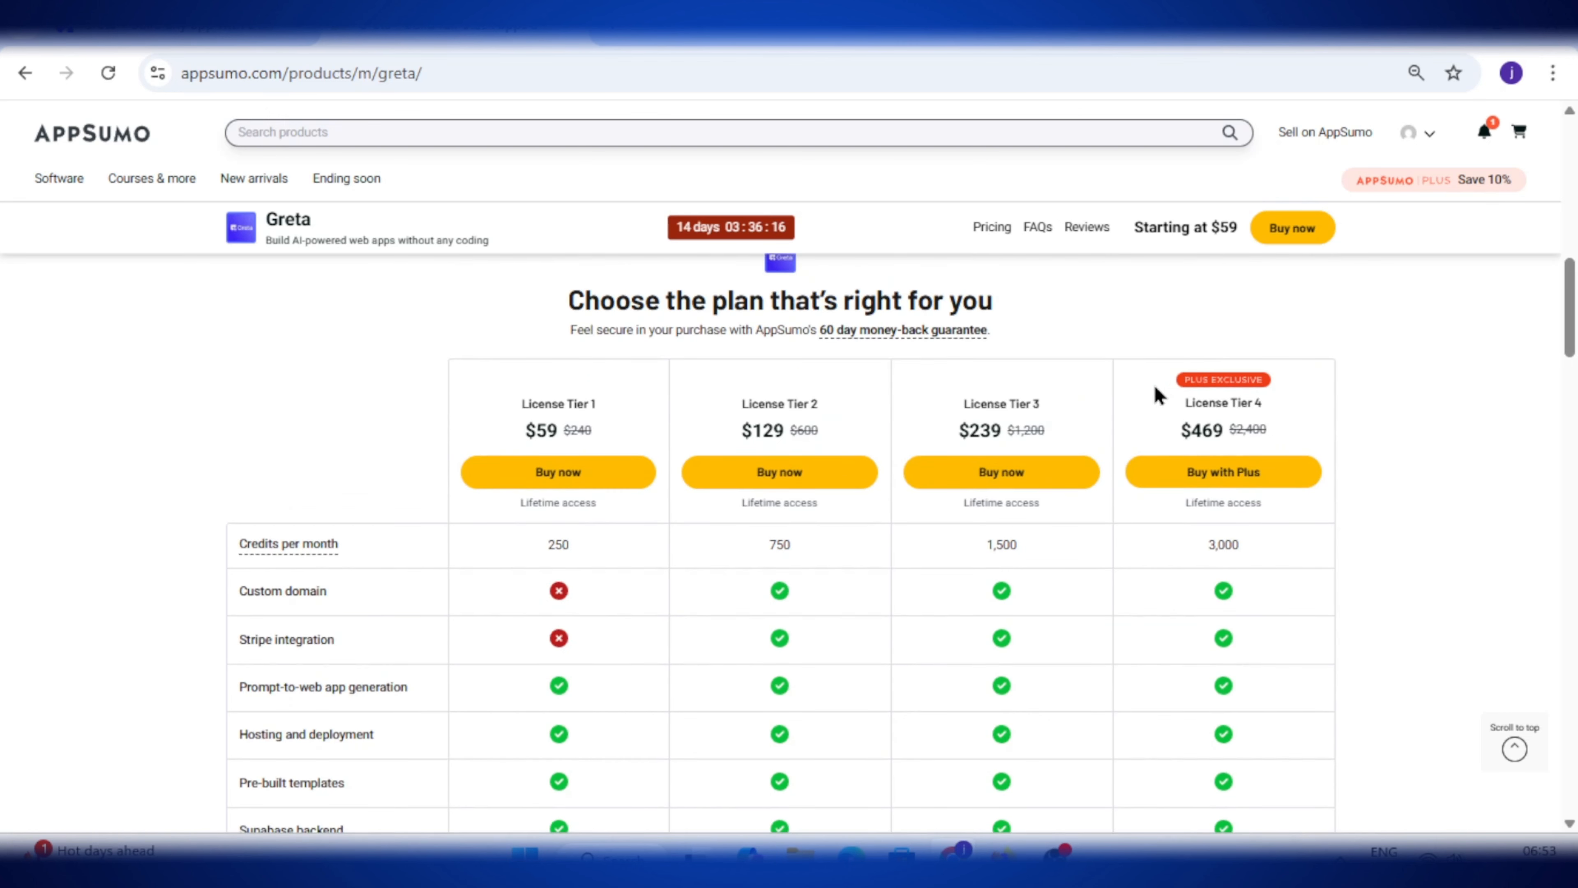
{"action": "scroll", "coordinate": [1267, 413], "scroll_direction": "down", "scroll_amount": 2}
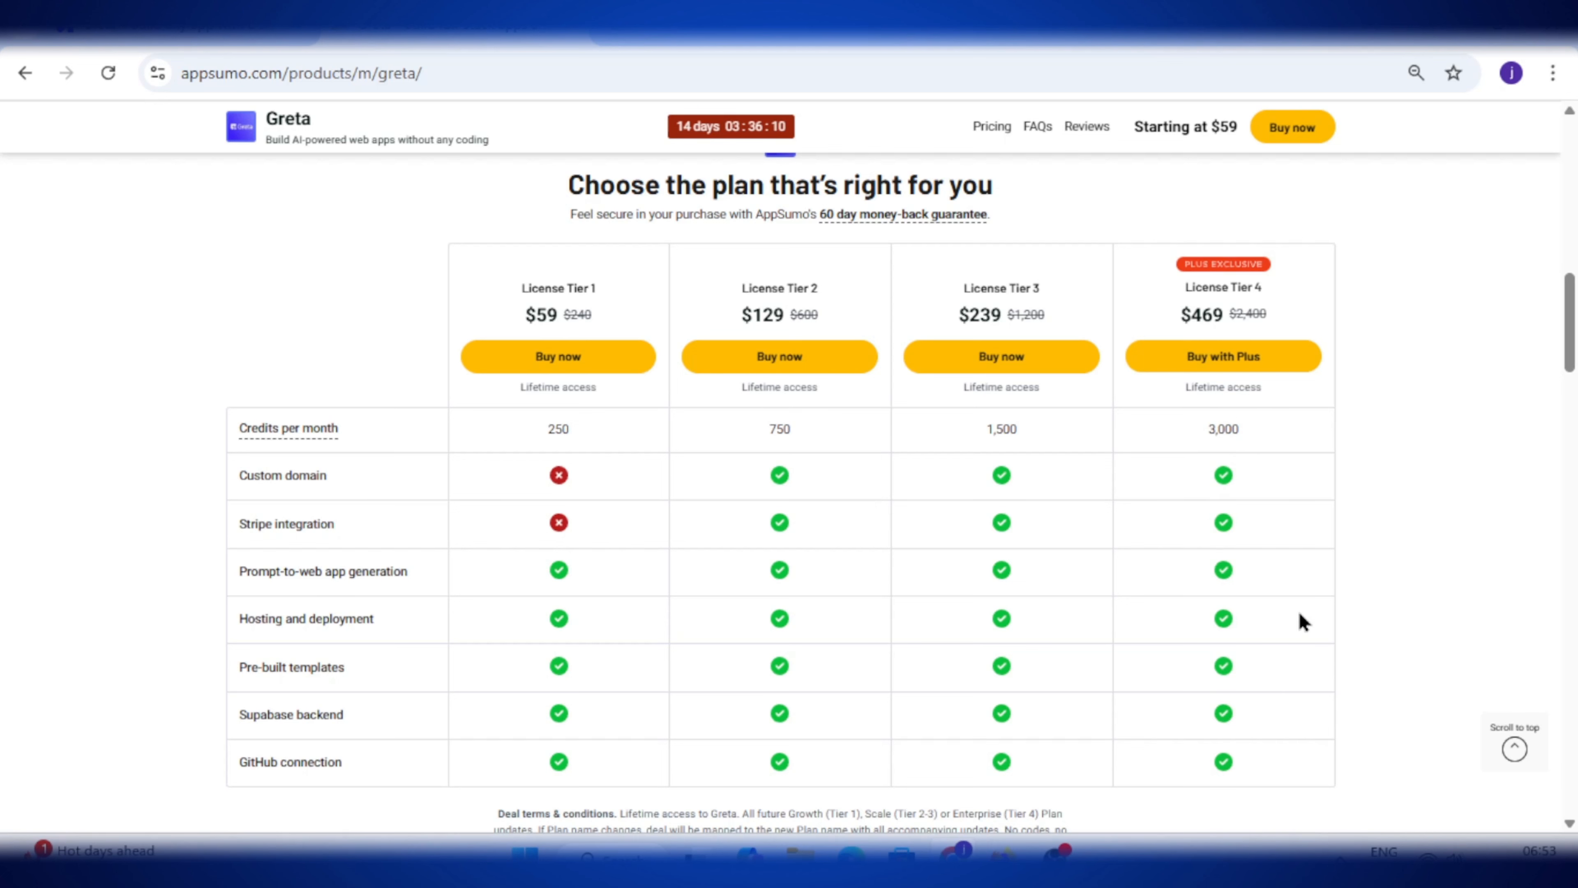
Look over the deal terms and conditions beneath the pricing table, and compare all four license tiers once more.
{"action": "scroll", "coordinate": [1568, 348], "scroll_direction": "down", "scroll_amount": 4}
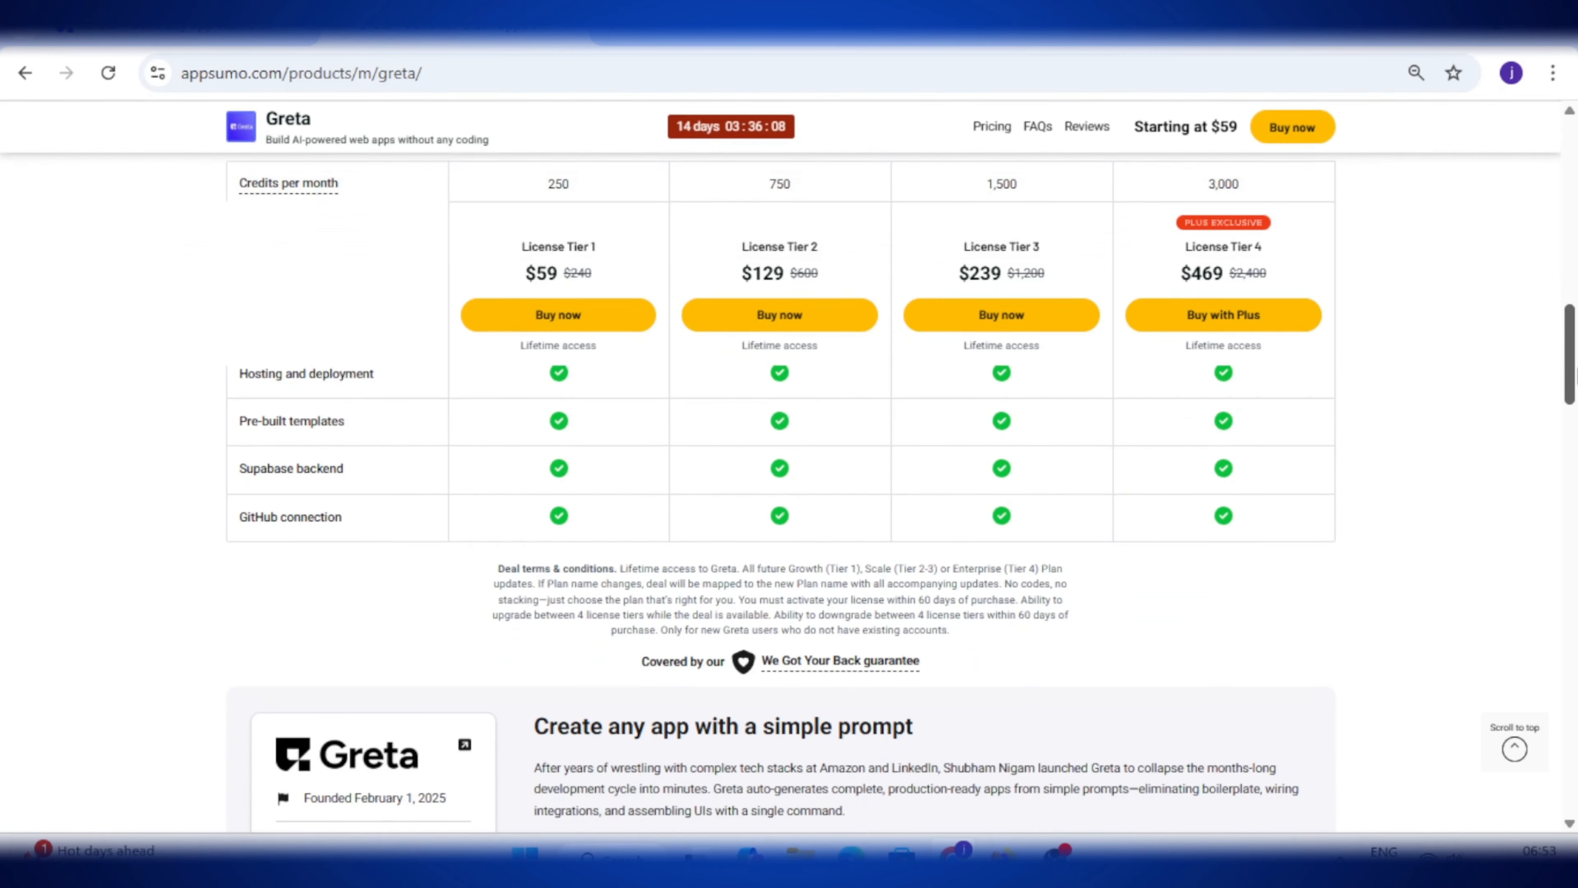
{"action": "scroll", "coordinate": [444, 664], "scroll_direction": "up", "scroll_amount": 5}
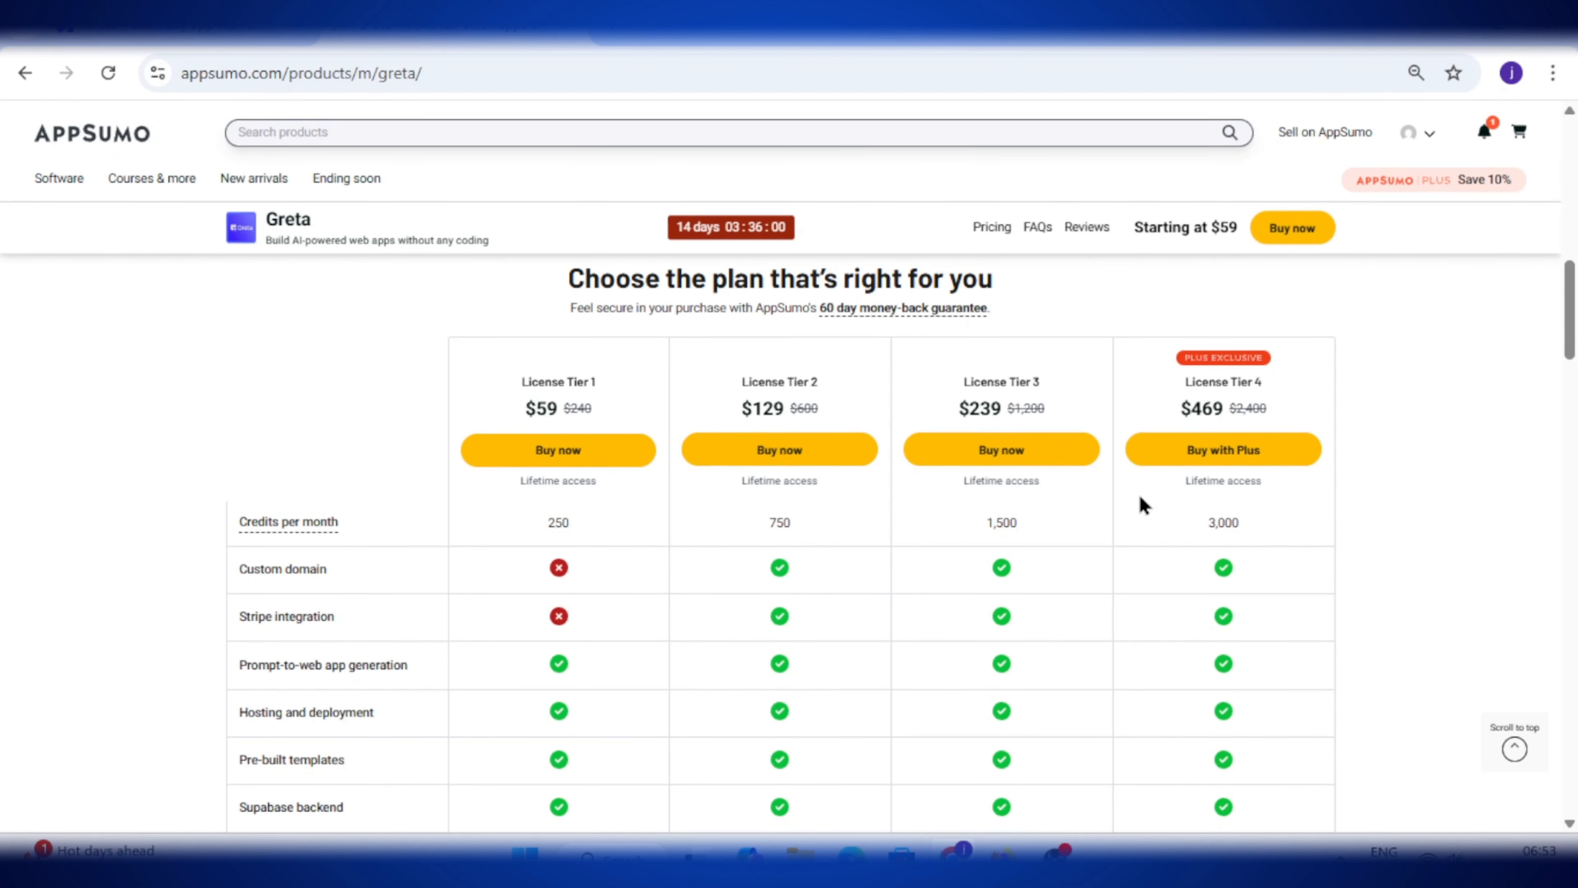
{"action": "scroll", "coordinate": [1573, 371], "scroll_direction": "down", "scroll_amount": 4}
{"action": "scroll", "coordinate": [1572, 367], "scroll_direction": "up", "scroll_amount": 9}
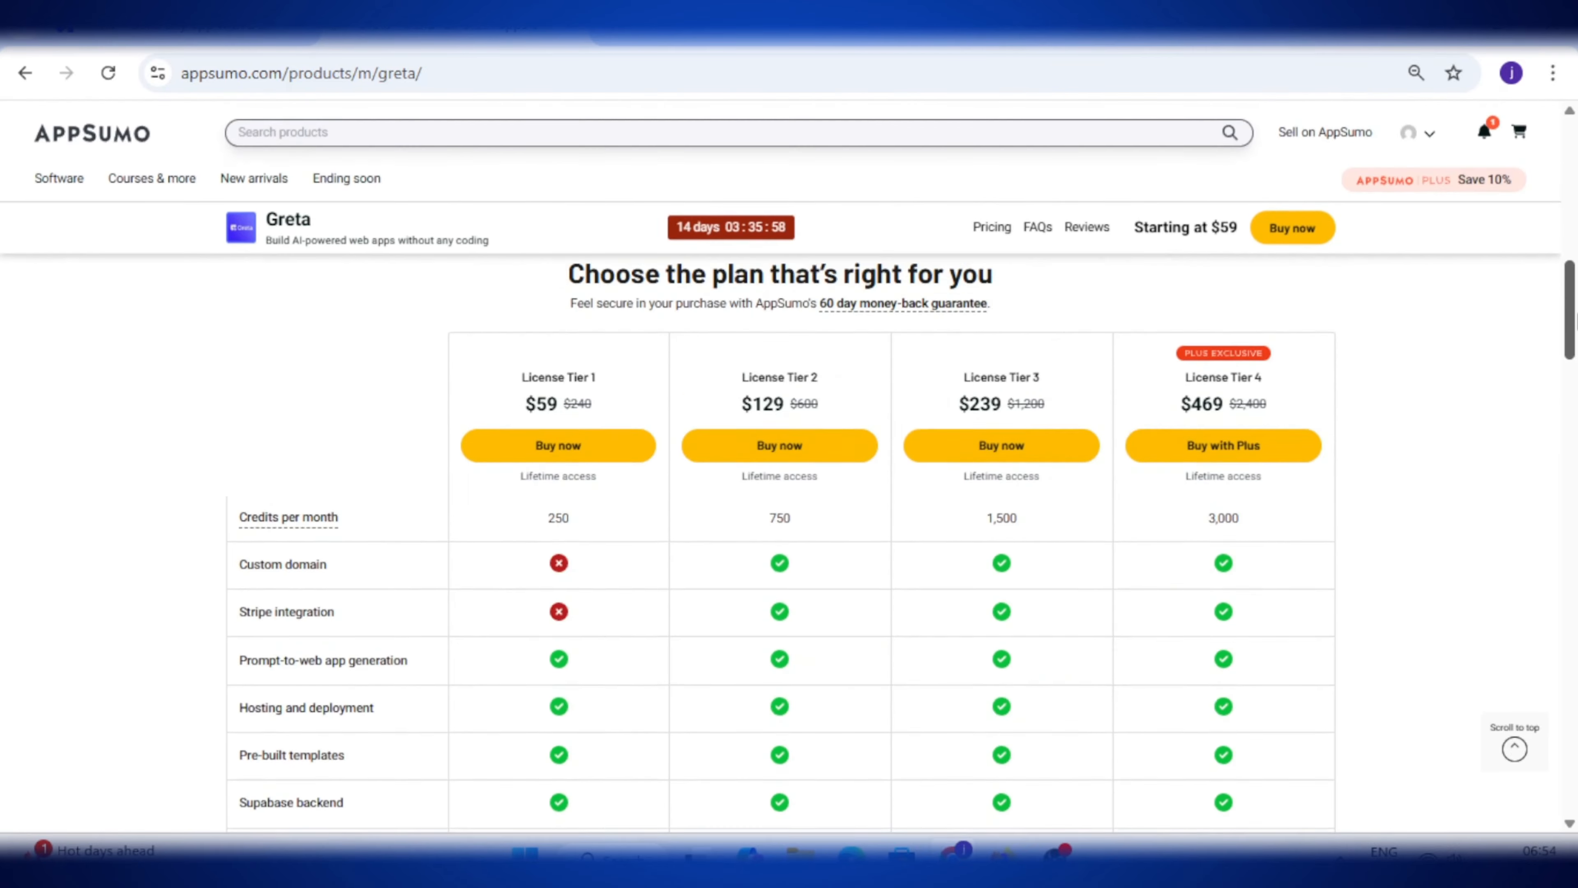
{"action": "left_click_drag", "start_coordinate": [1576, 272], "coordinate": [1576, 311]}
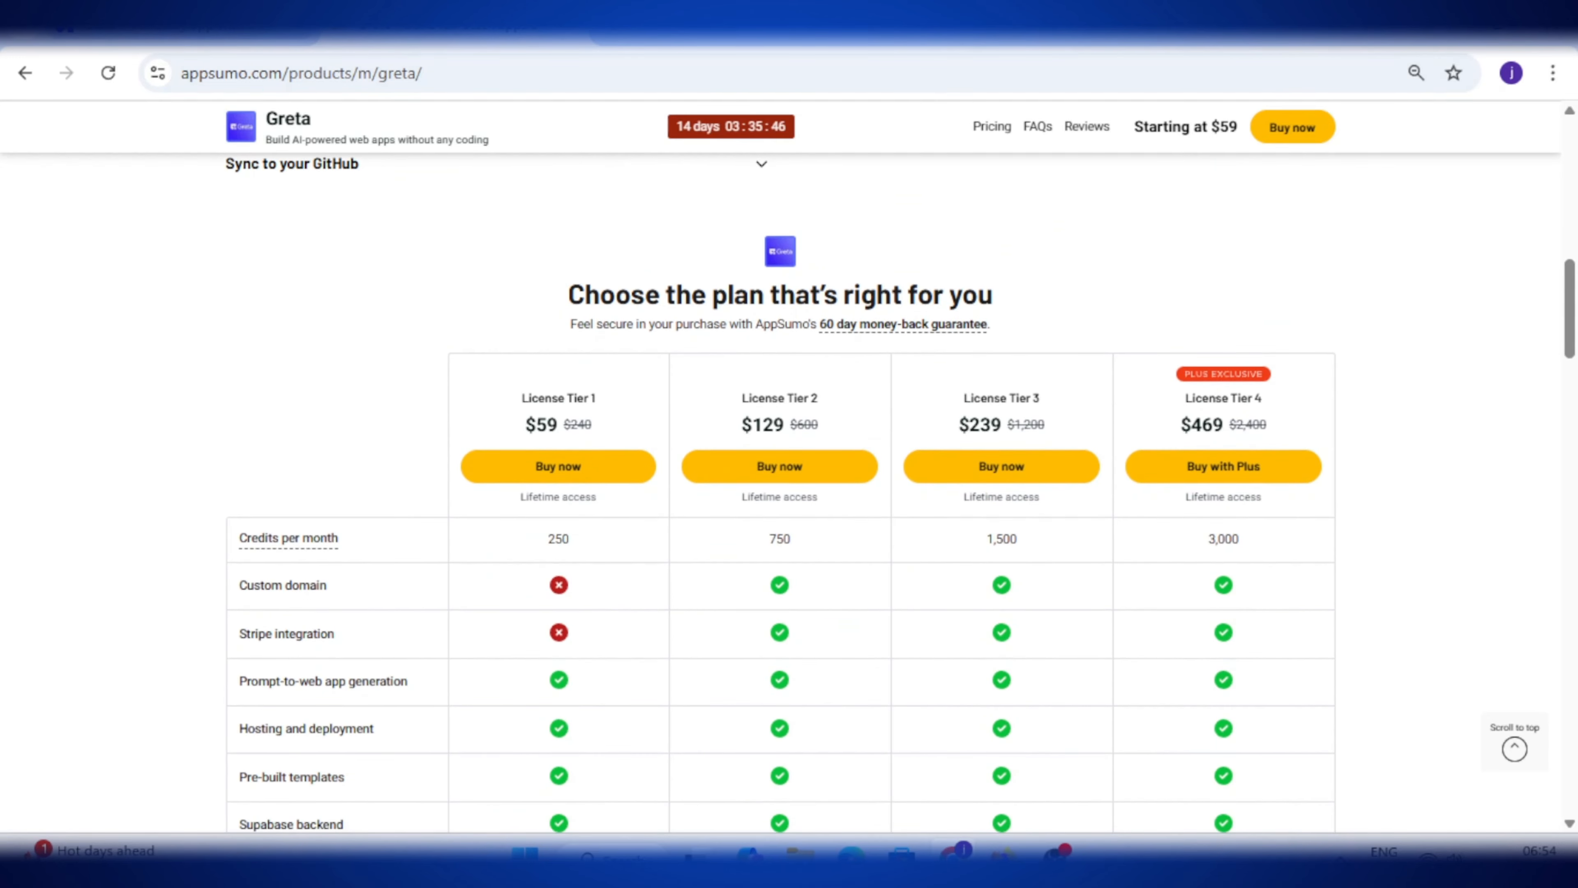
Switch back to Greta's home page and collapse its sidebar.
{"action": "left_click", "coordinate": [261, 26]}
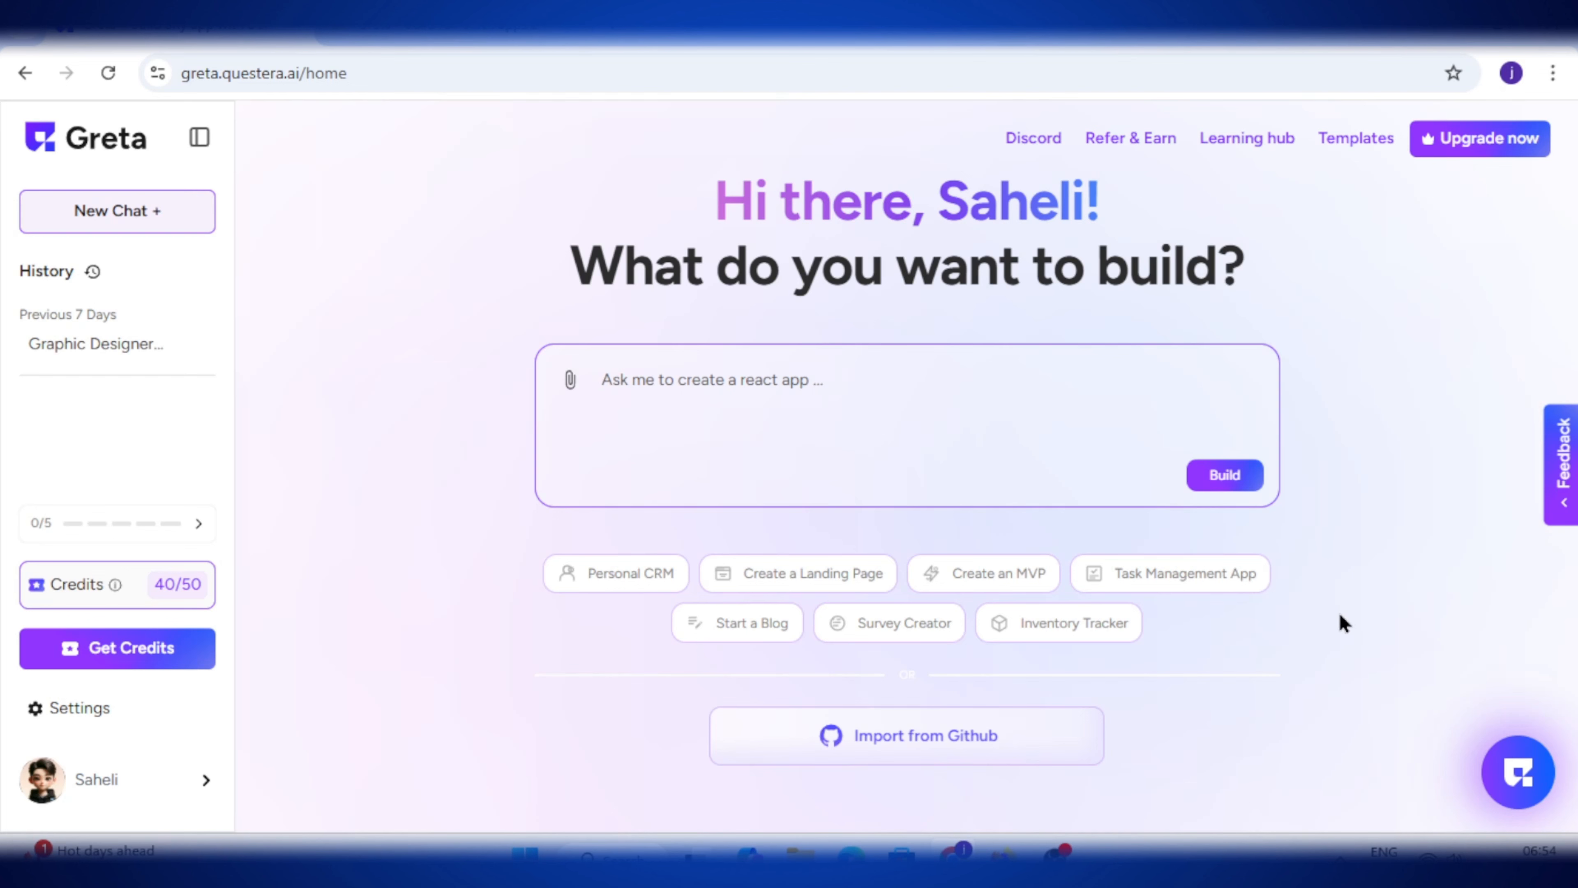
{"action": "left_click", "coordinate": [200, 144]}
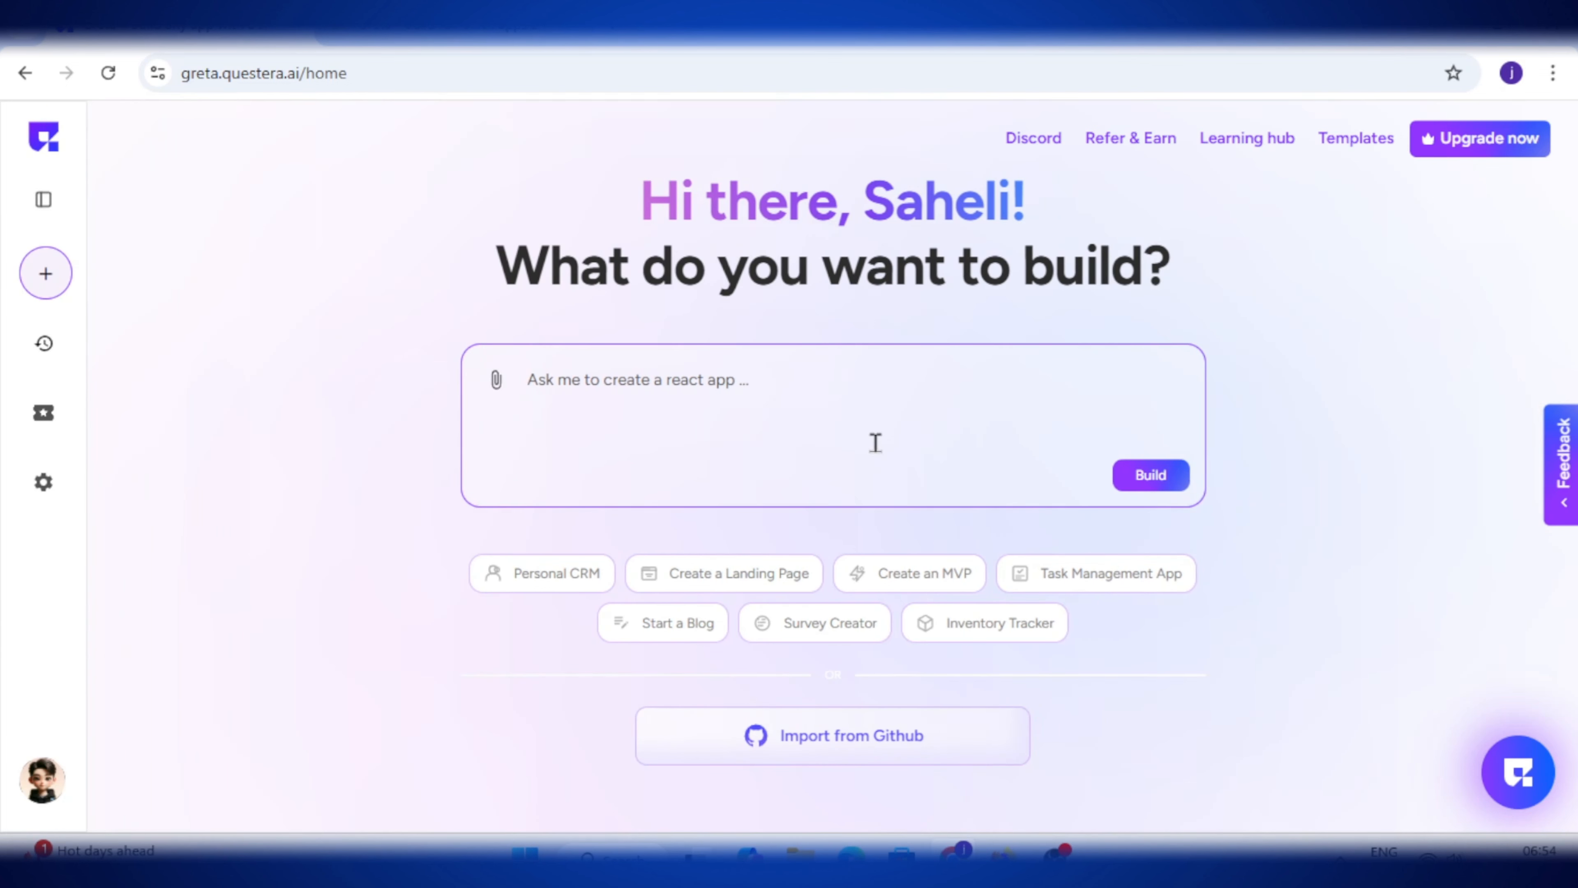